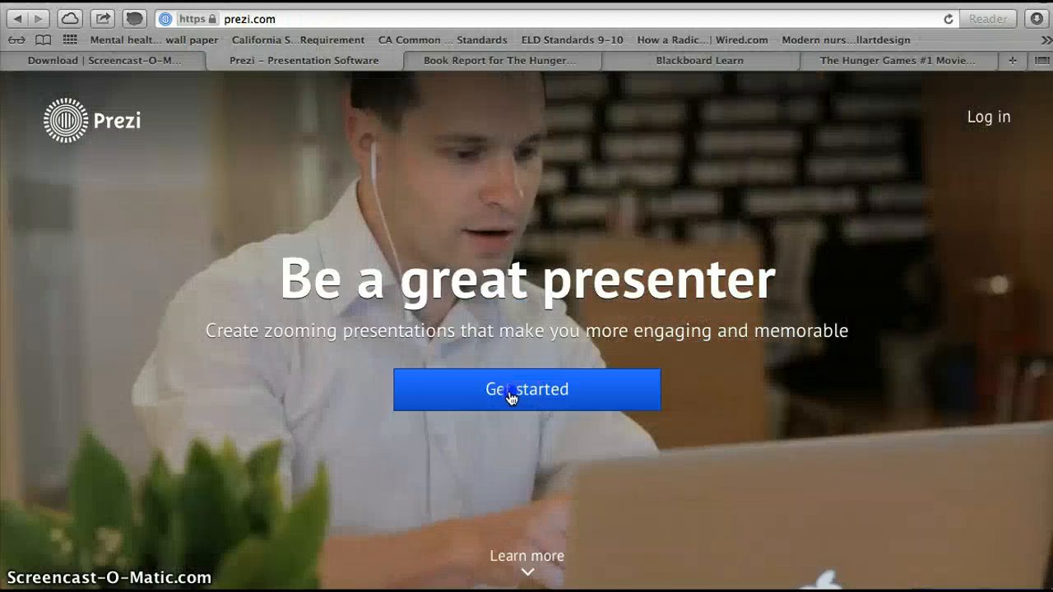
Step: Get started on the Prezi site and open the login page for an existing account
left_click(510, 394)
left_click(454, 221)
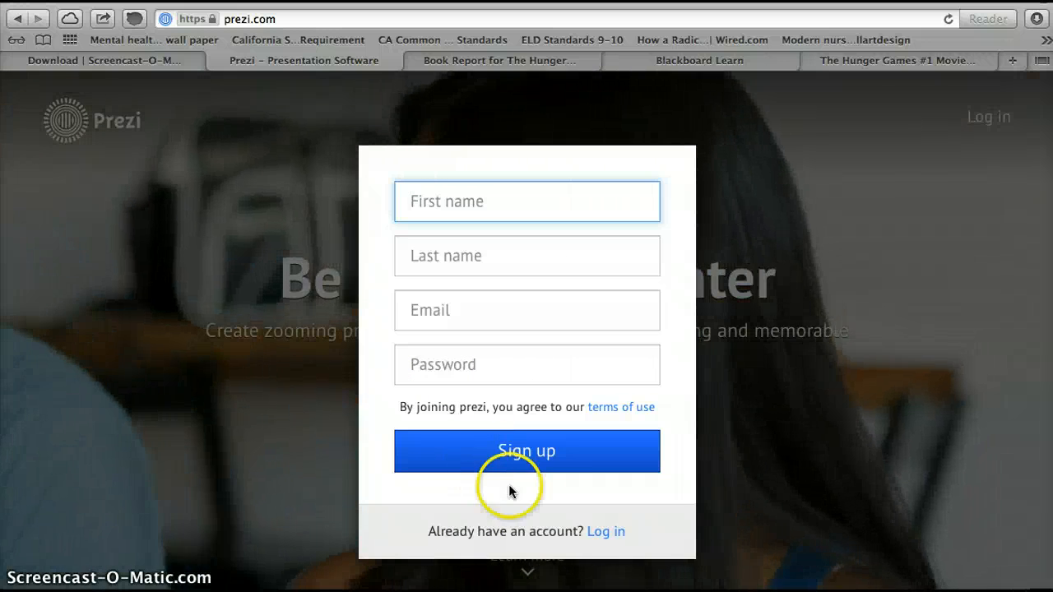
left_click(601, 533)
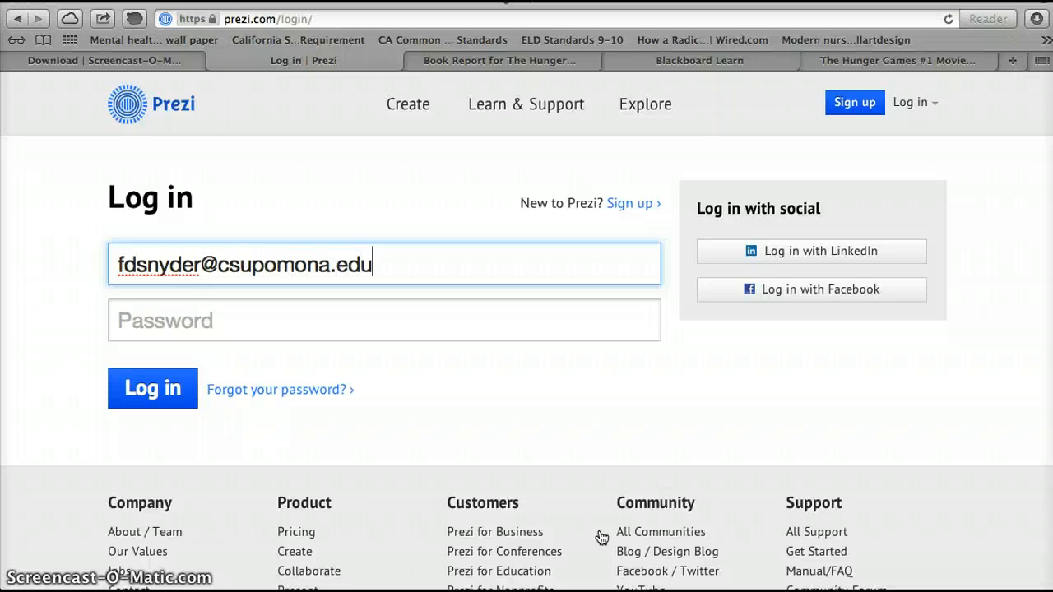
Step: Enter the account password, log in to Prezi, and decline saving the password in the browser for now
left_click(450, 321)
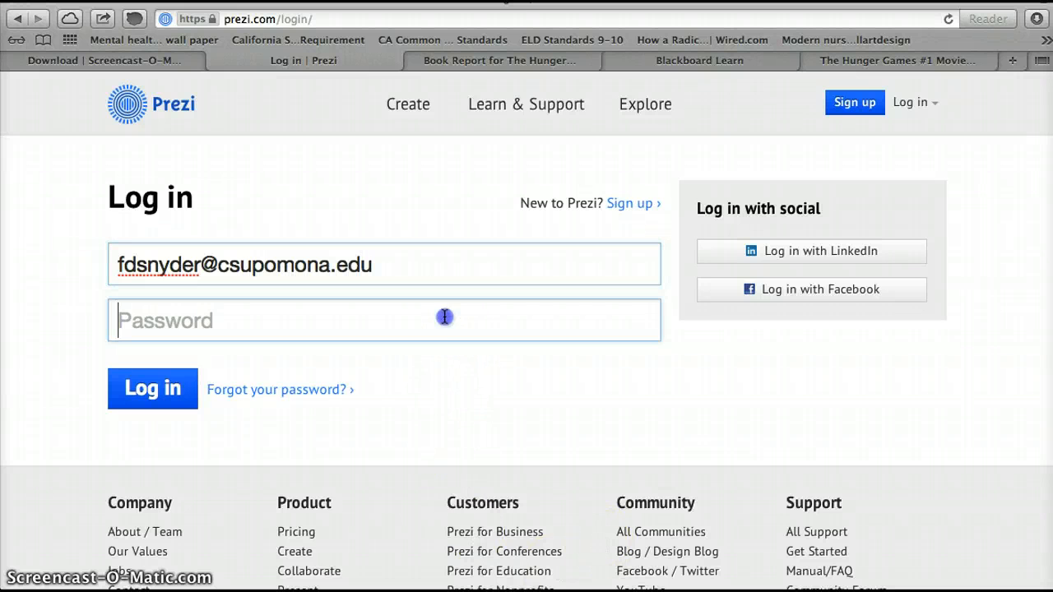
type("•")
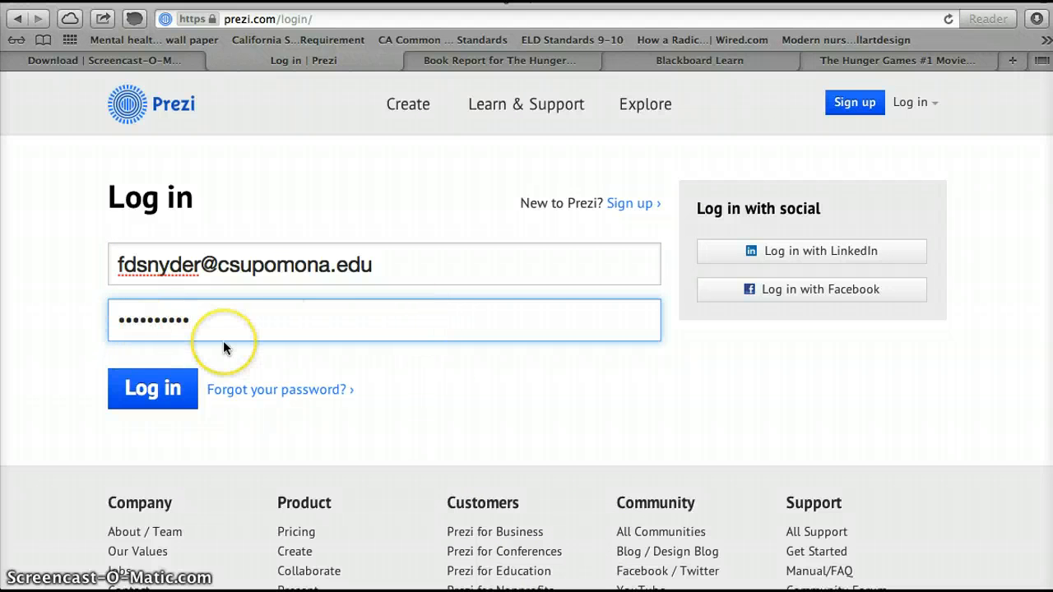
key("BackSpace")
key("BackSpace")
key("BackSpace")
key("BackSpace")
key("BackSpace")
key("BackSpace")
key("BackSpace")
key("BackSpace")
key("BackSpace")
key("BackSpace")
type("•••")
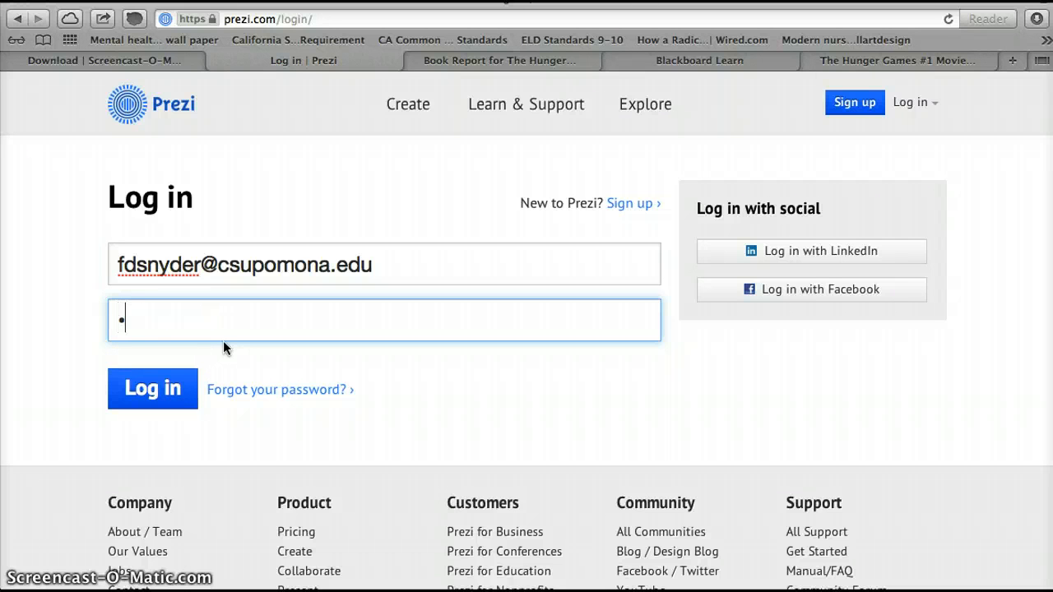
type("••••••••")
left_click(151, 332)
left_click(169, 377)
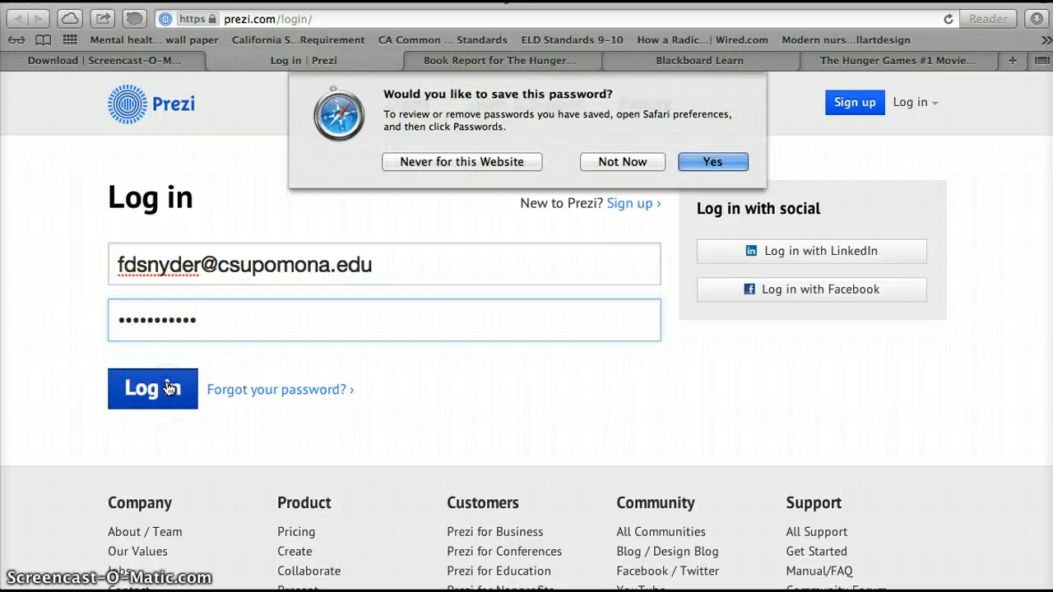
left_click(634, 157)
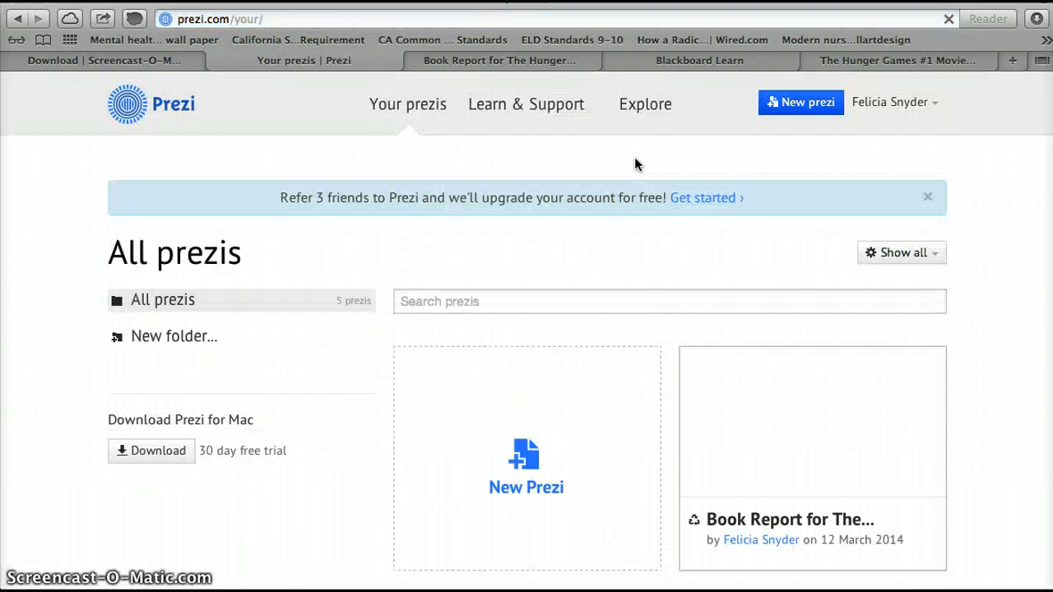
Step: Look through the existing prezis and create a new prezi
scroll(627, 421, "down", 2)
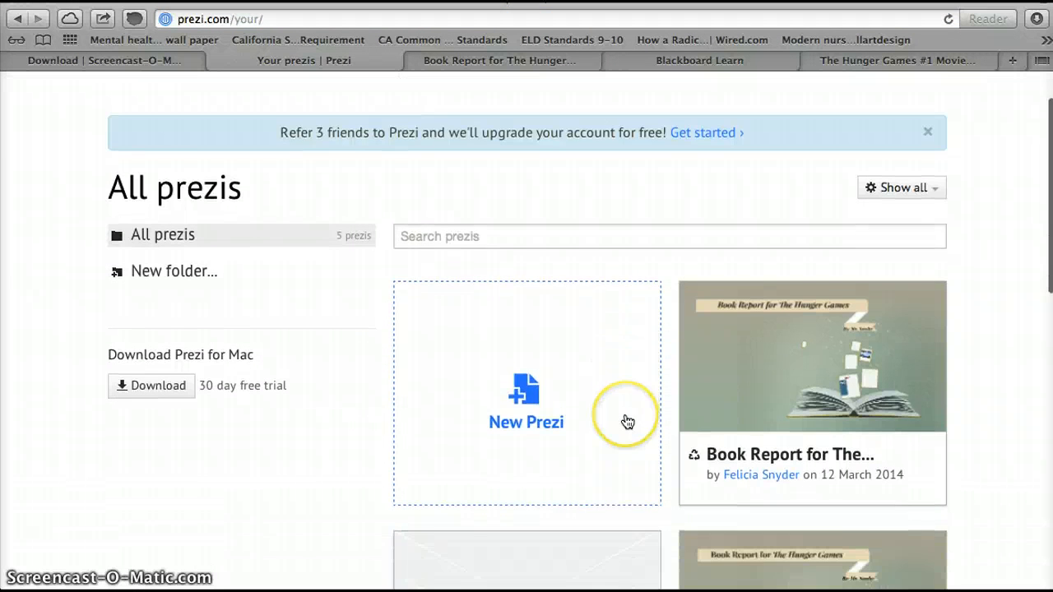
scroll(626, 421, "down", 15)
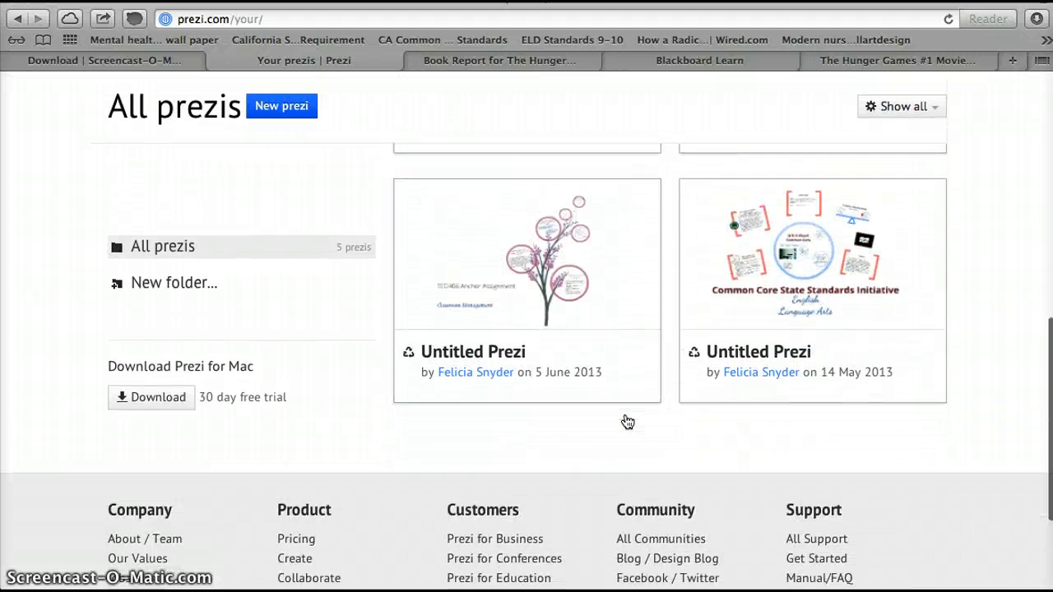
scroll(626, 421, "up", 15)
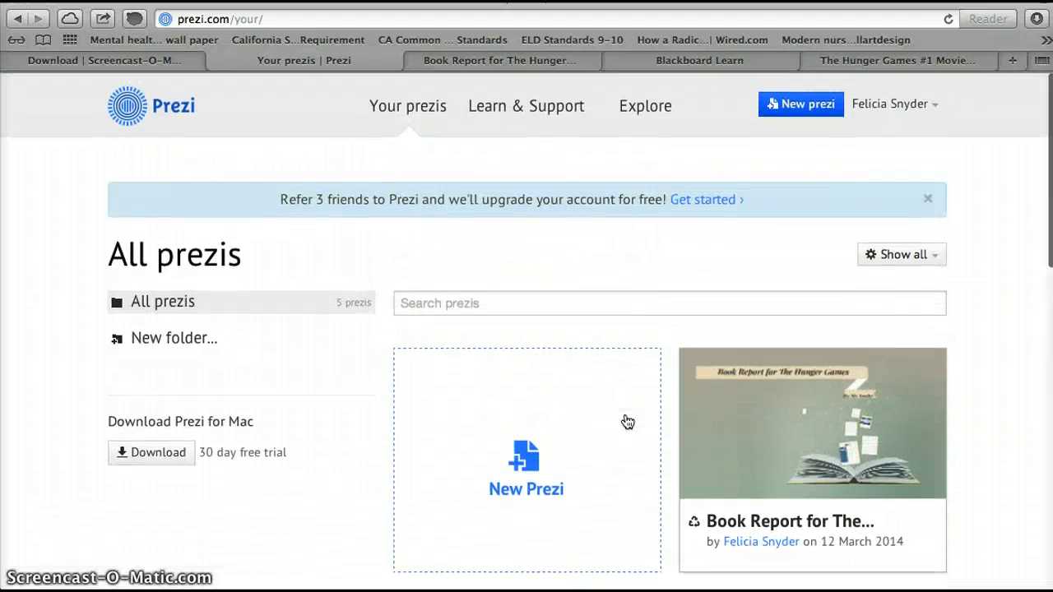
left_click(131, 401)
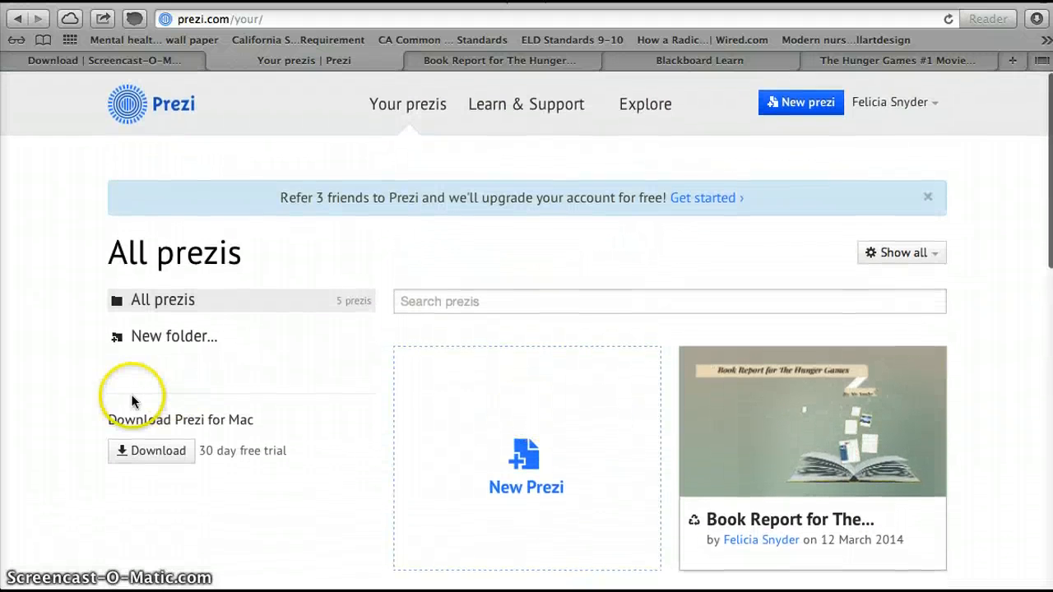
left_click(524, 458)
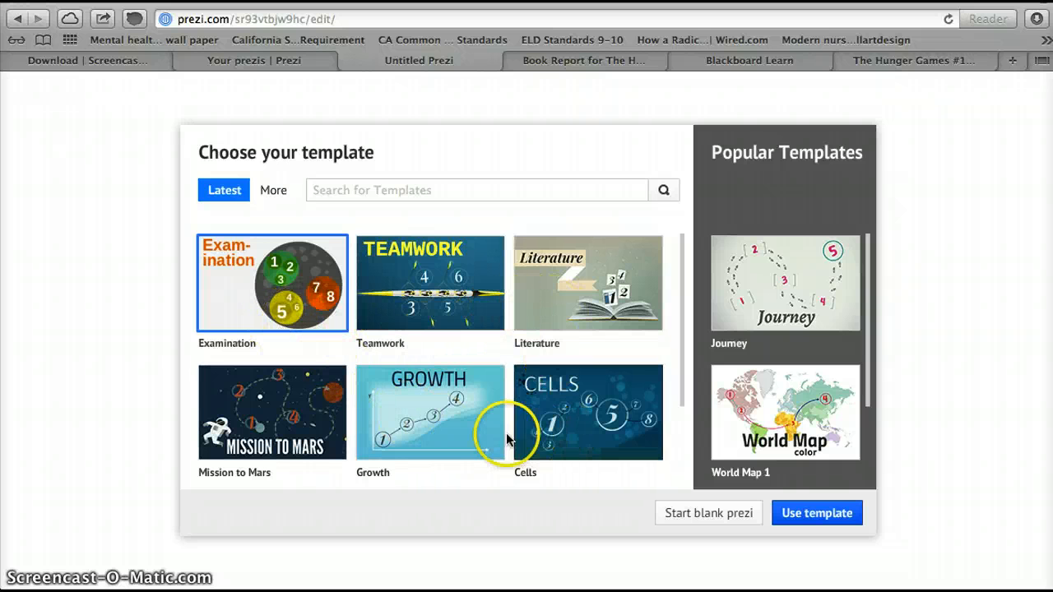
Step: Examine the latest templates and the additional ones available for the new prezi
scroll(436, 423, "down", 3)
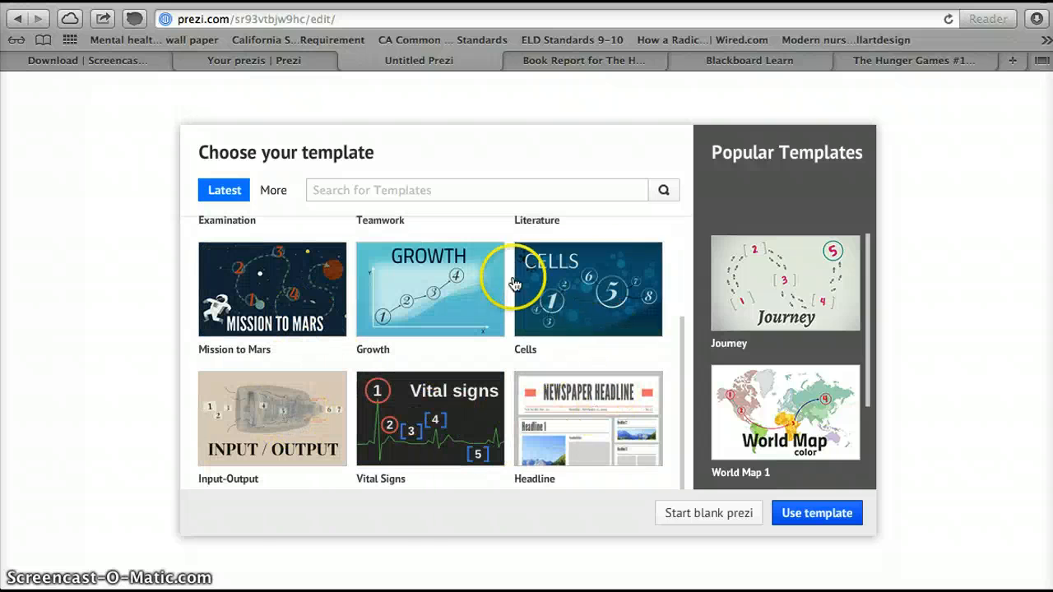
left_click(273, 190)
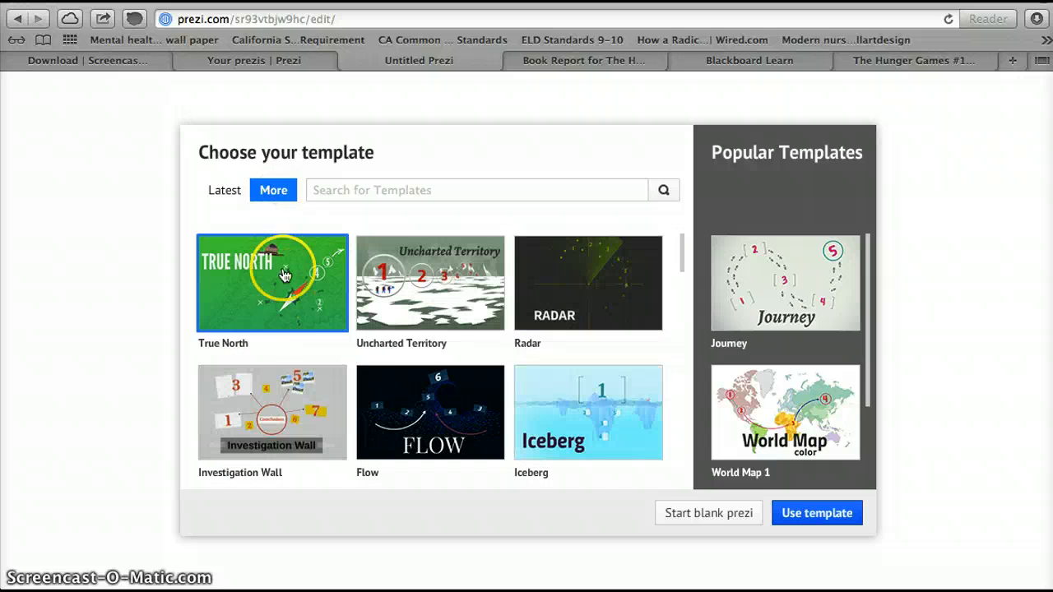
scroll(298, 349, "down", 5)
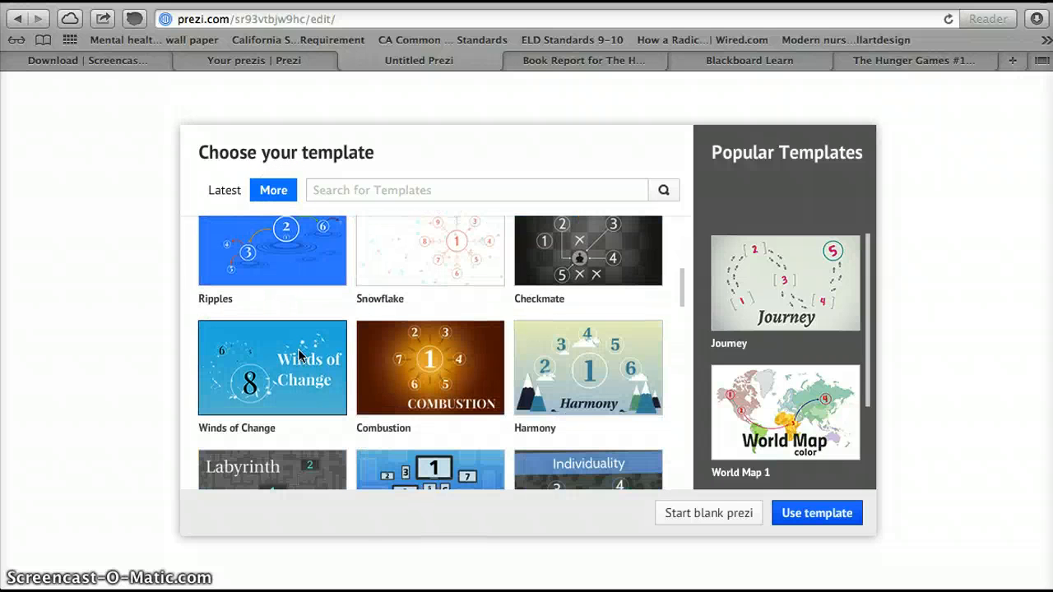
scroll(300, 355, "down", 3)
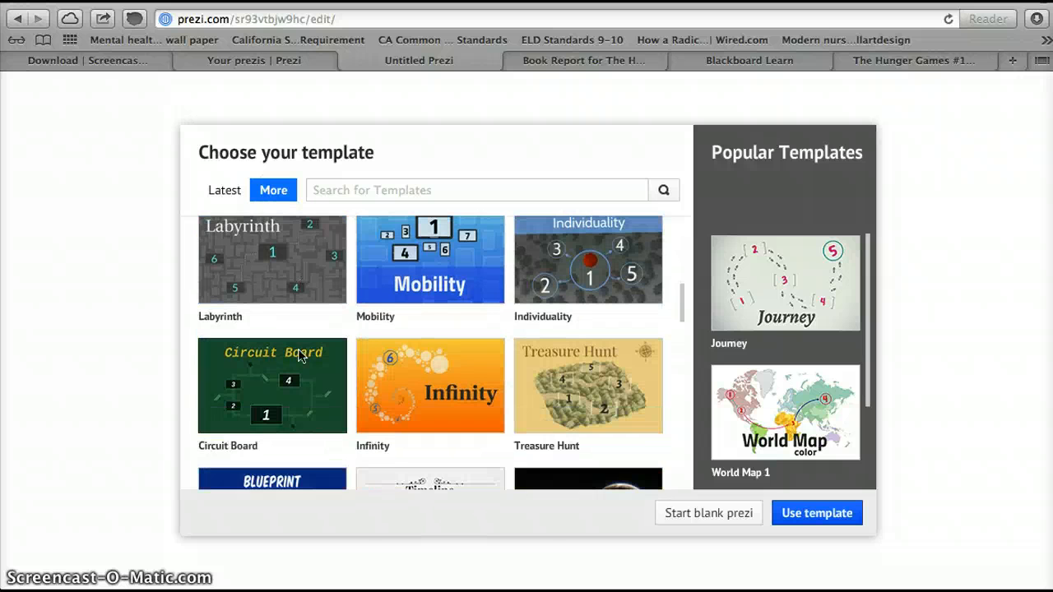
scroll(300, 355, "down", 3)
scroll(300, 355, "down", 3)
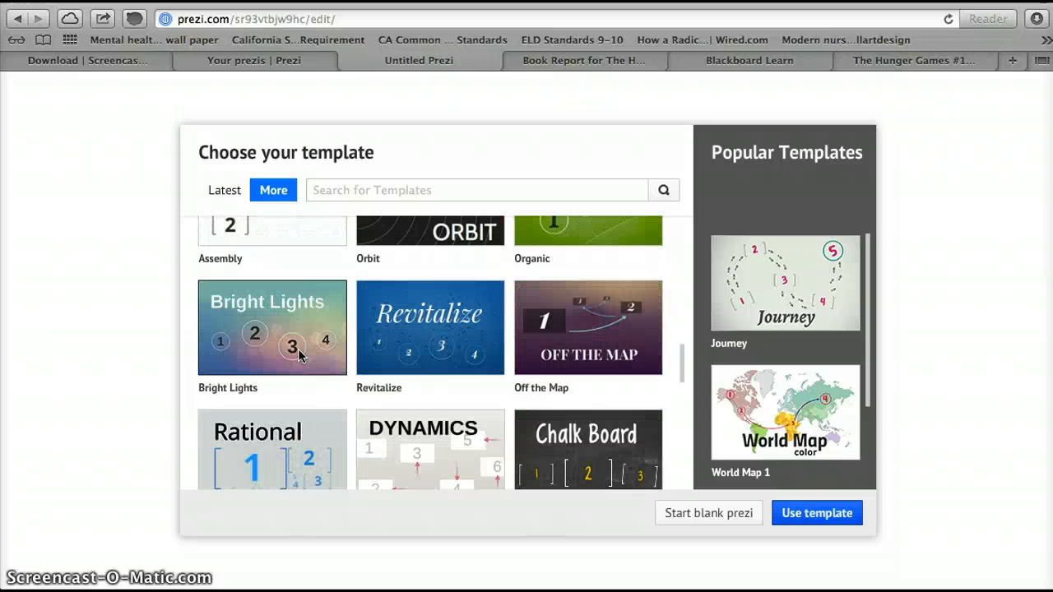
scroll(300, 355, "down", 3)
scroll(301, 355, "down", 3)
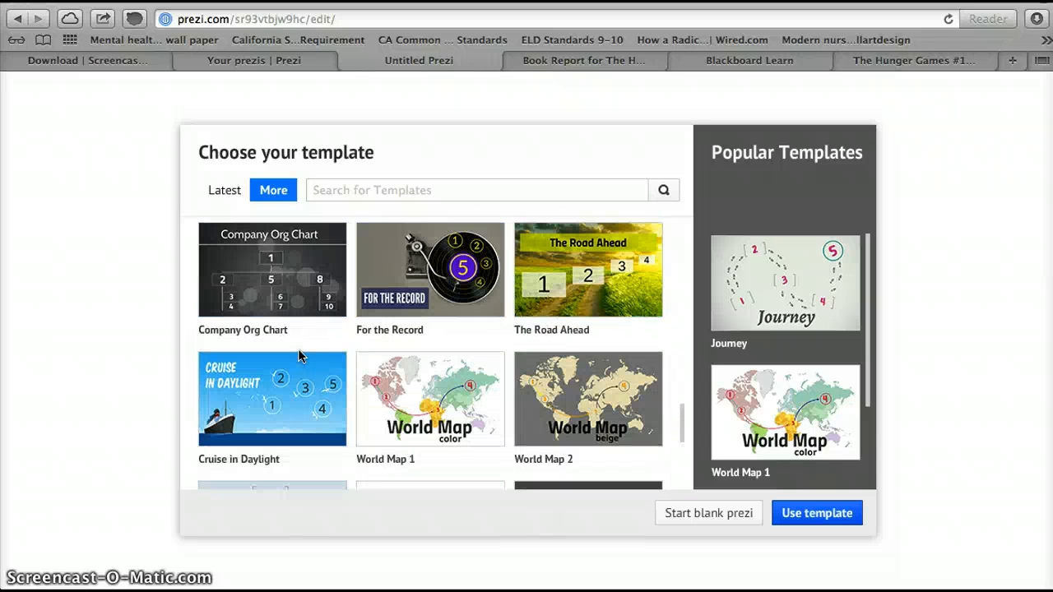
Step: Go back to the latest templates and start the prezi with the Literature template
left_click(227, 195)
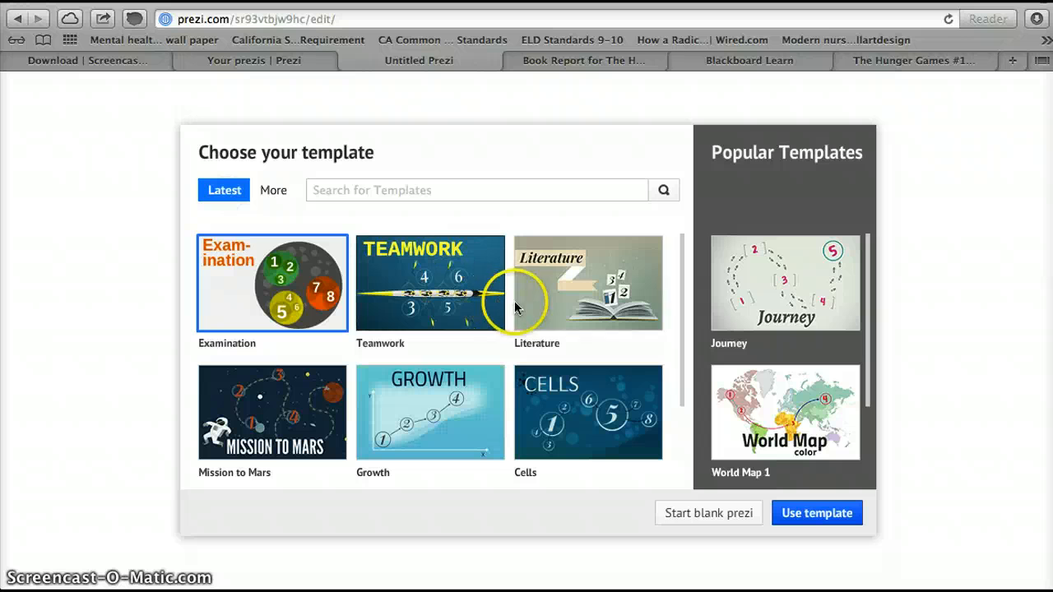
left_click(584, 309)
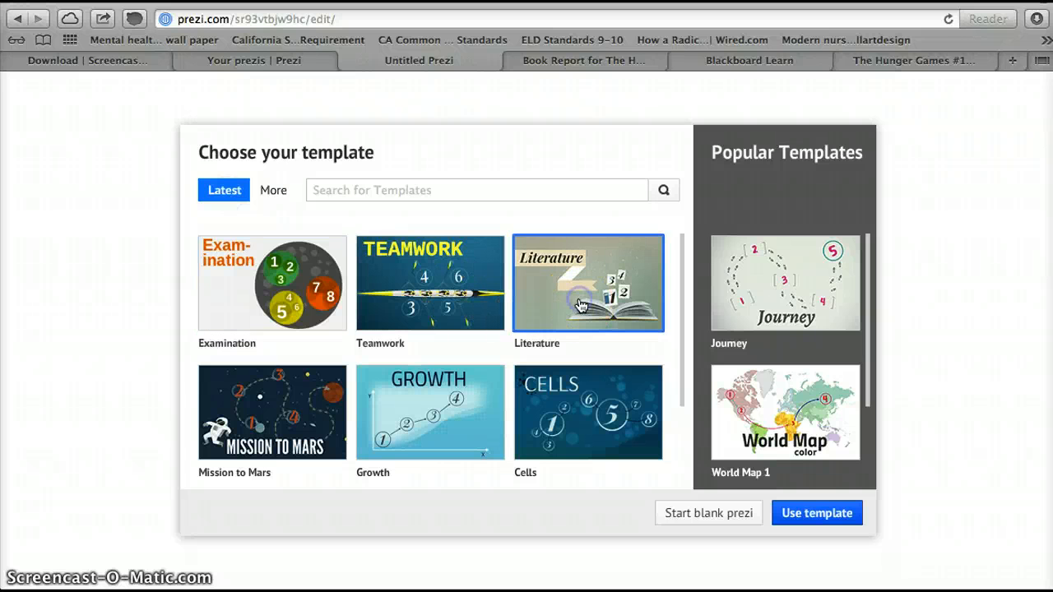
left_click(810, 520)
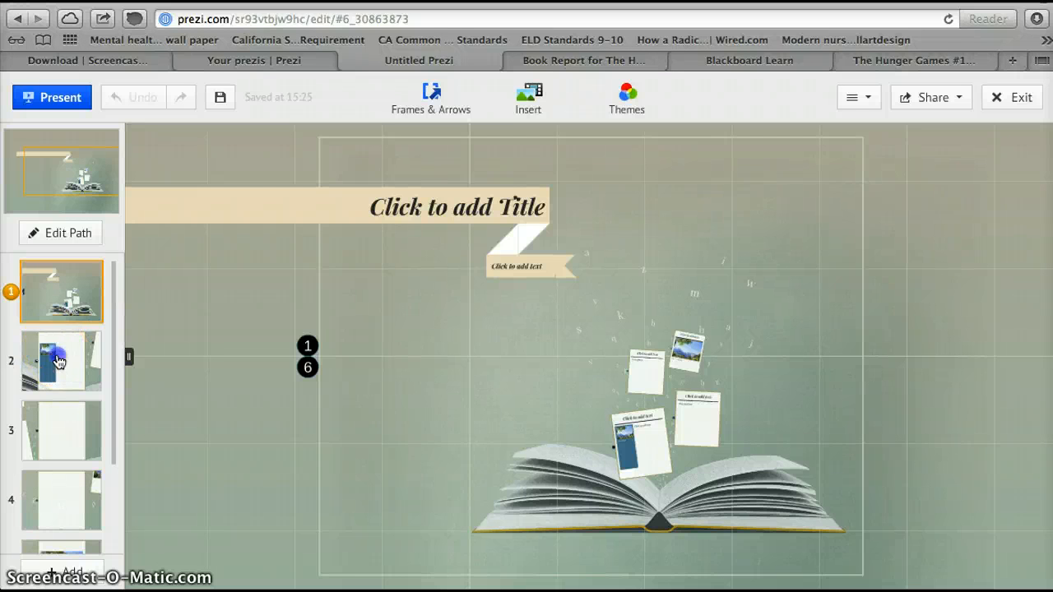
Step: Examine the template's path points 2 through 6 one after another
left_click(57, 360)
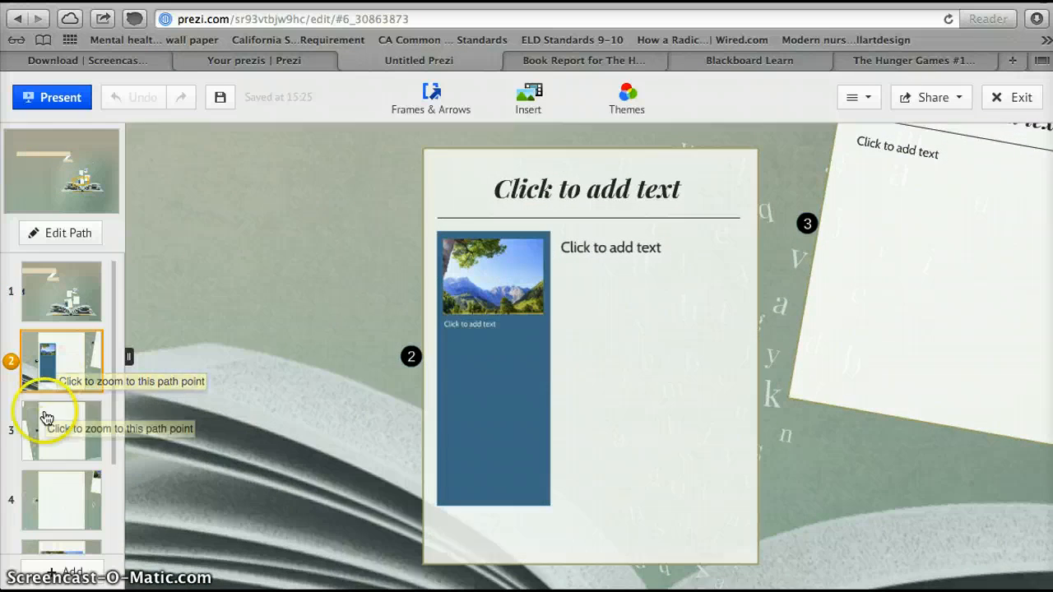
left_click(47, 439)
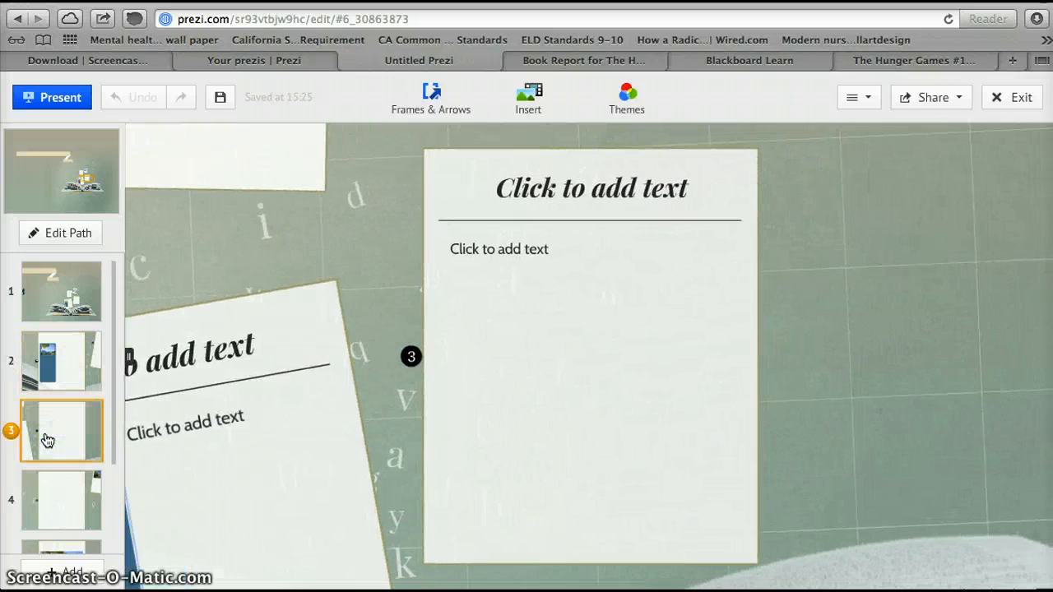
left_click(52, 495)
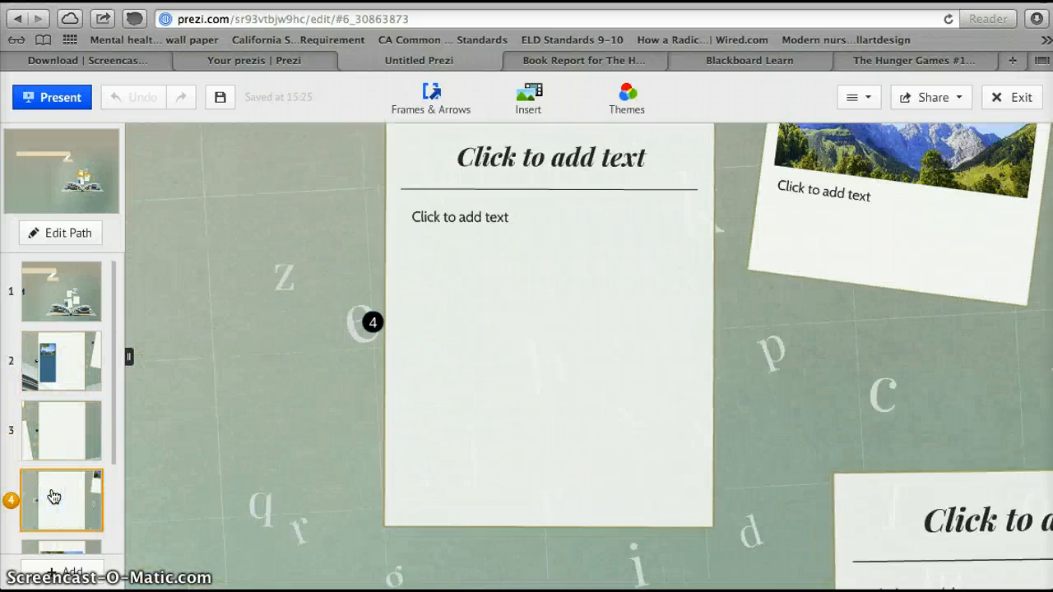
scroll(52, 494, "down", 3)
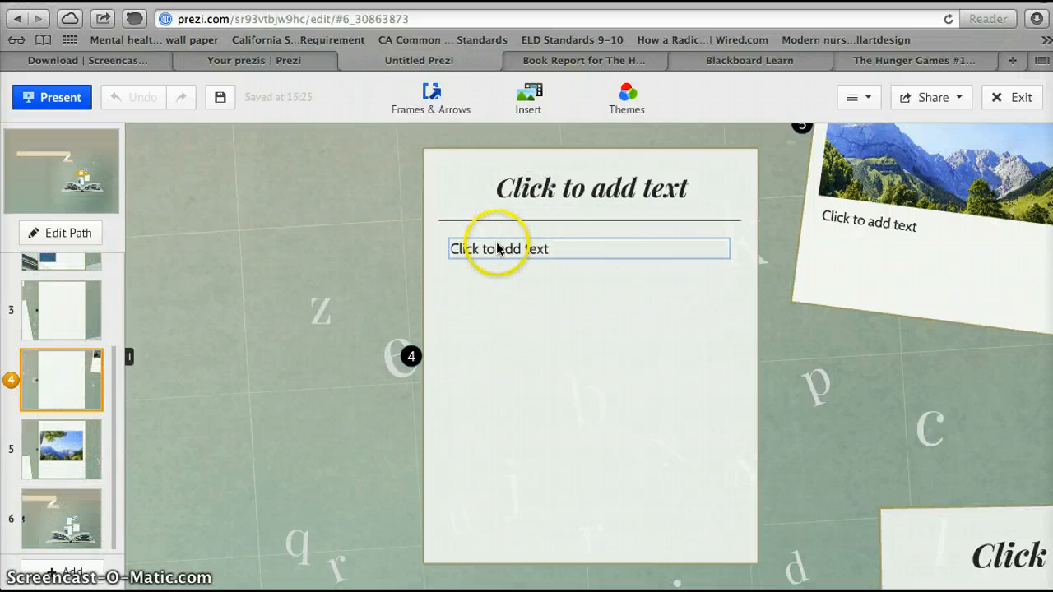
left_click(69, 454)
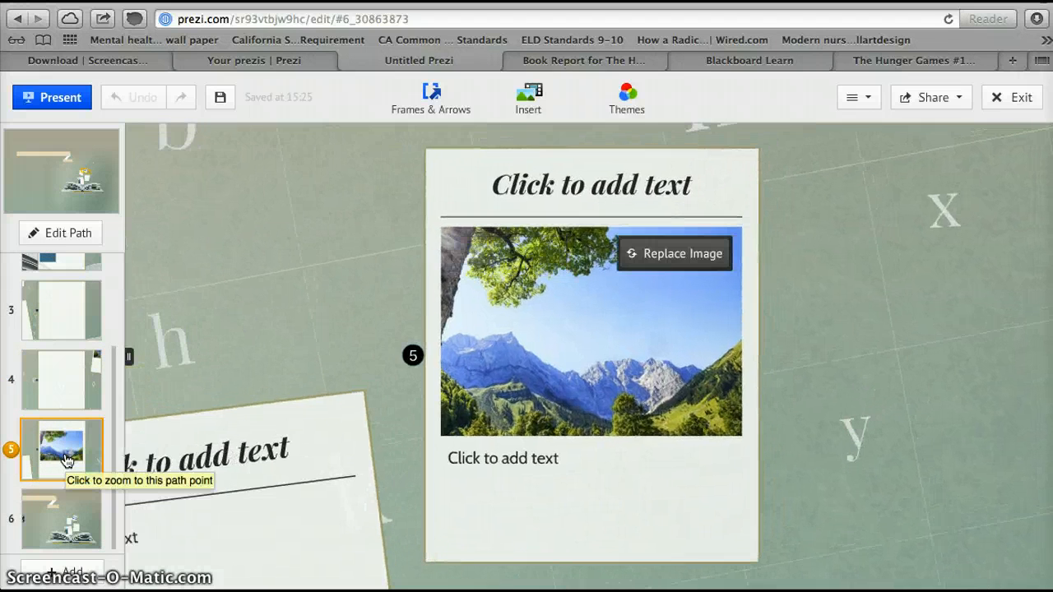
left_click(52, 538)
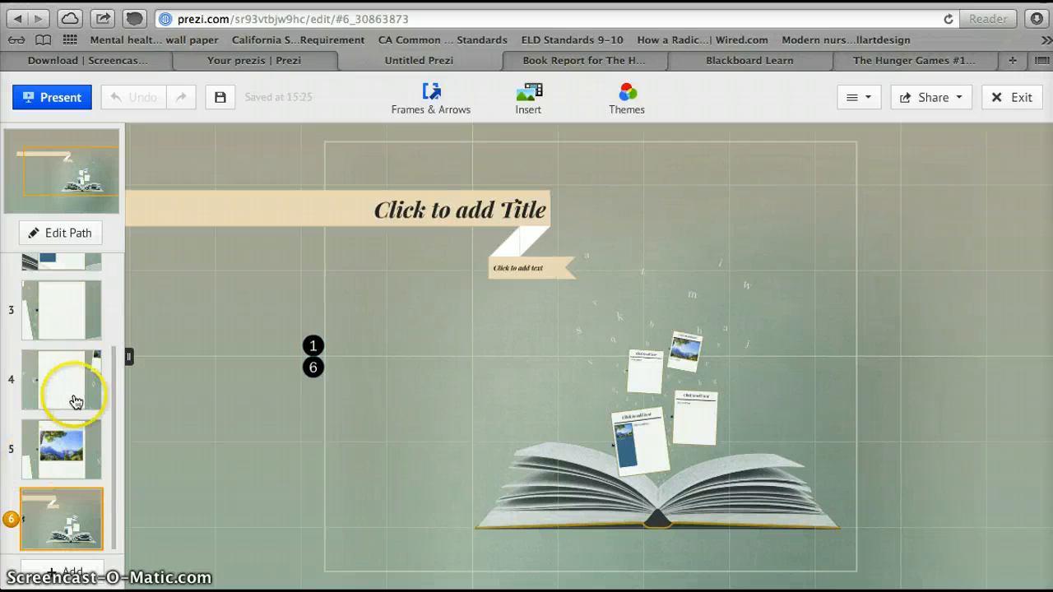
Step: Title the opening frame "Book Report for The Hunger Games" without italics, and italicize only "The Hunger Games"
scroll(66, 390, "up", 3)
left_click(66, 283)
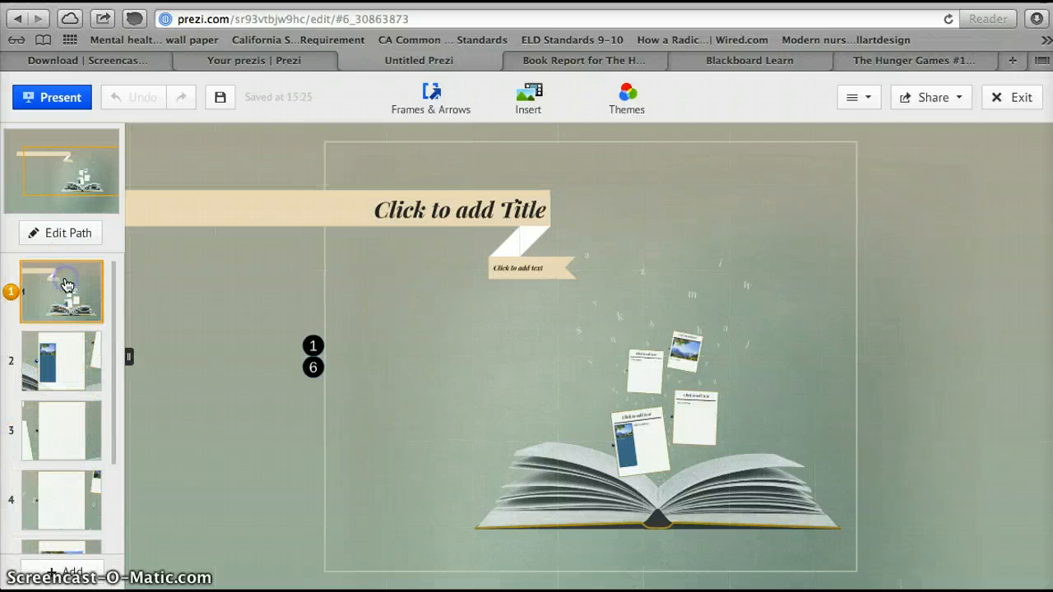
left_click(432, 212)
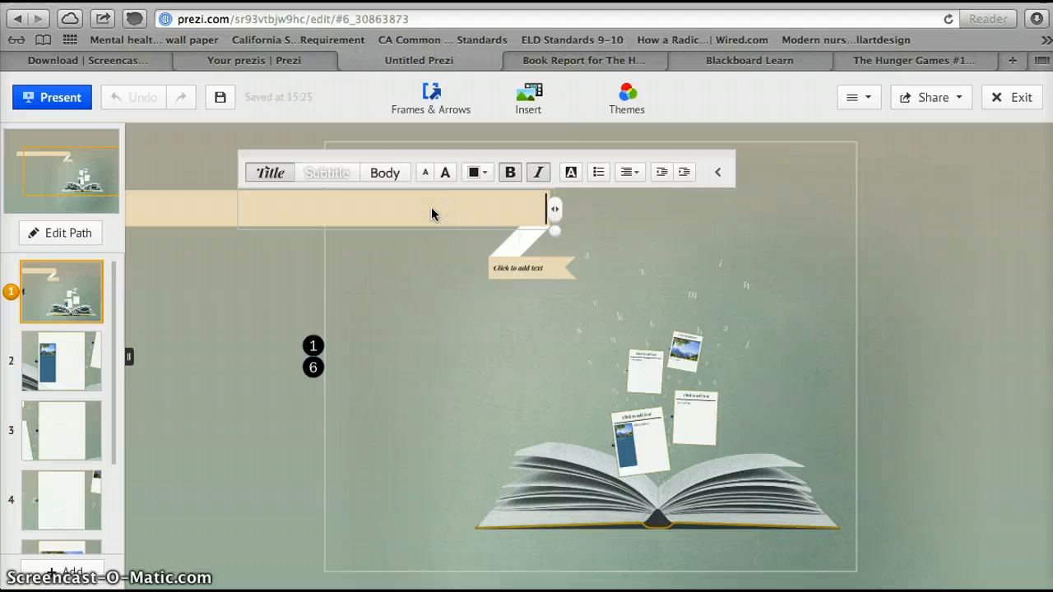
left_click(549, 175)
type("Book Re")
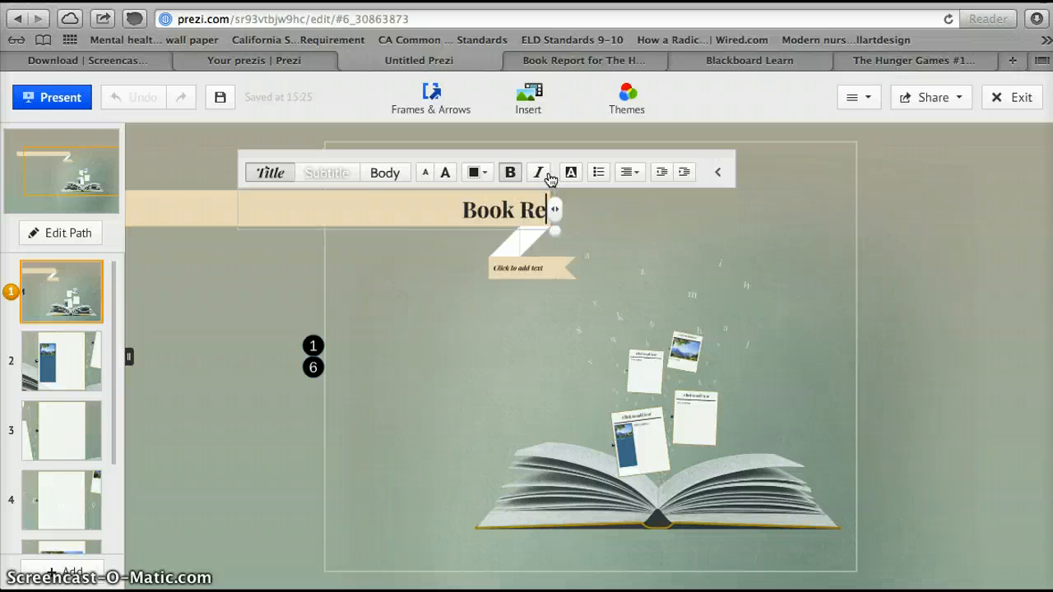
type("port fo")
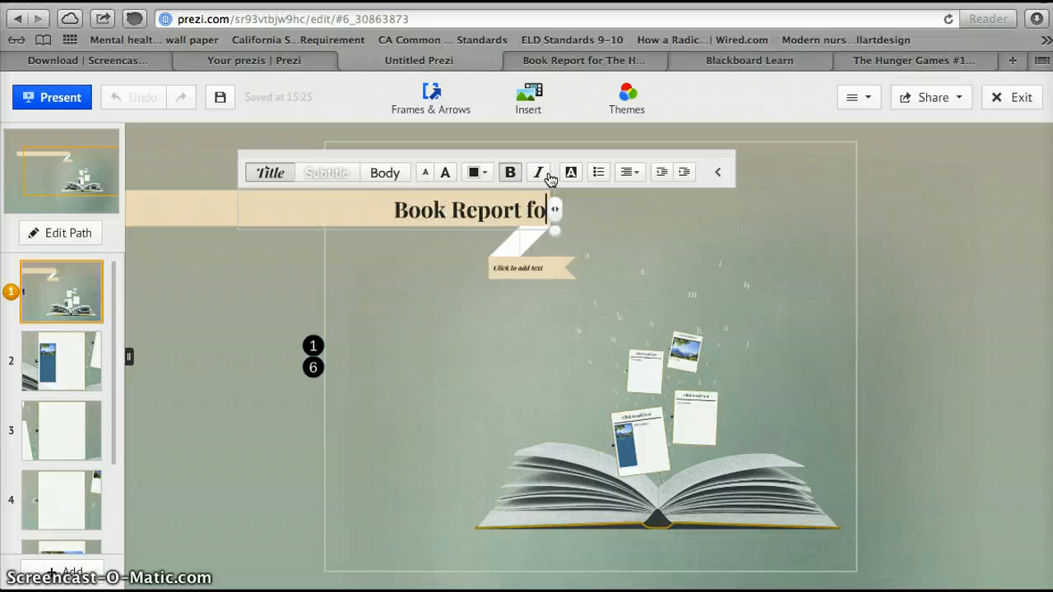
type("r The")
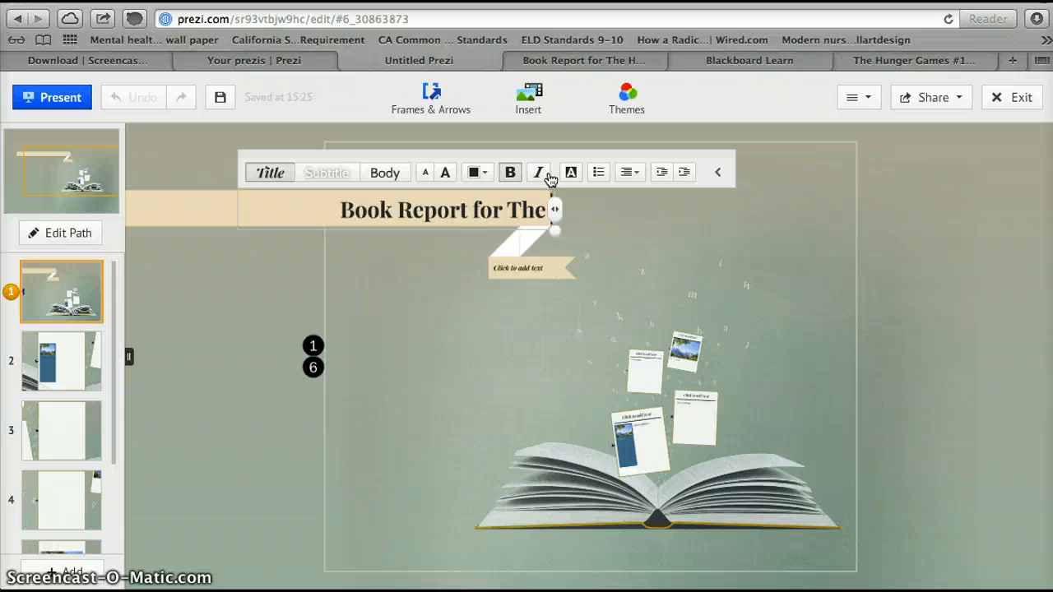
type(" Hunger Games")
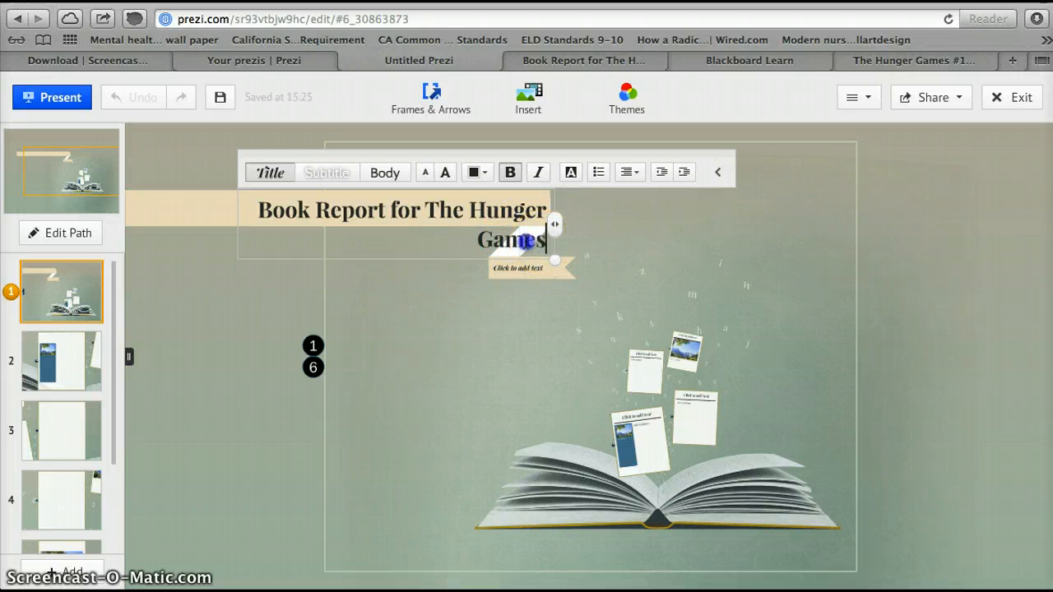
left_click_drag(520, 240, 441, 215)
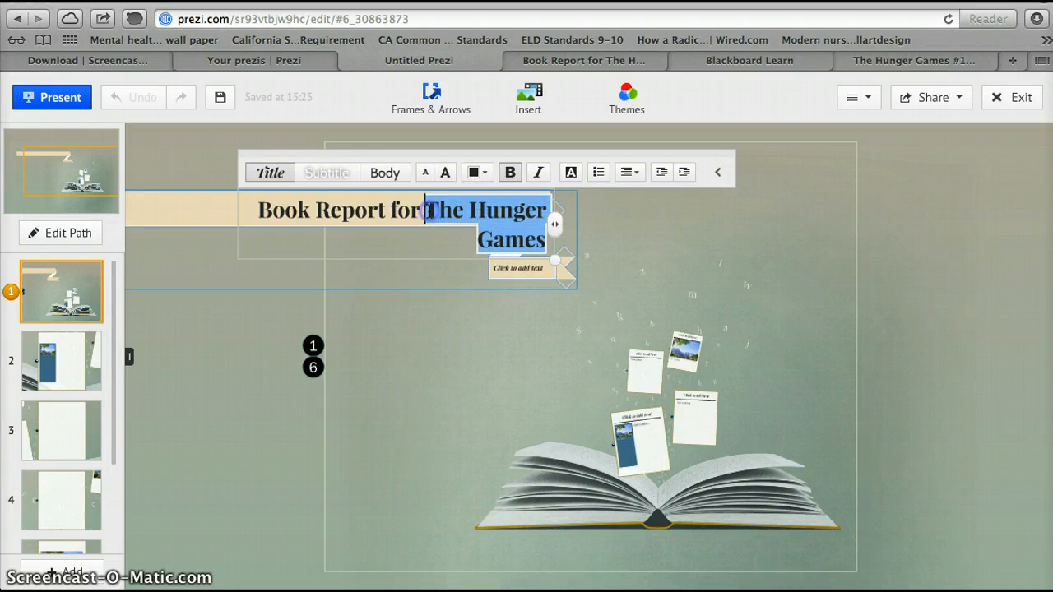
left_click(539, 174)
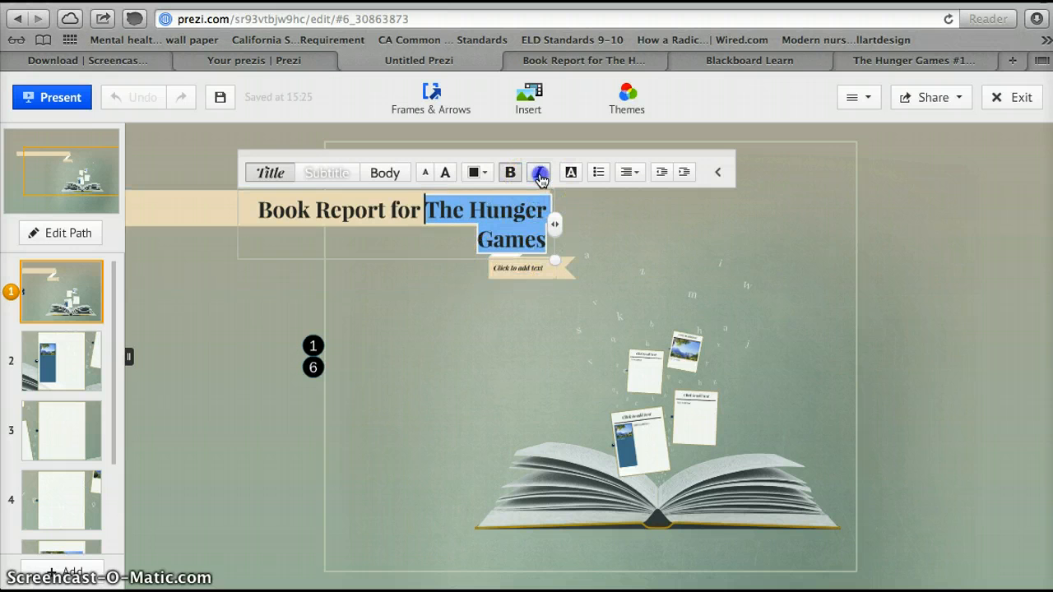
Step: Widen the opening title's text box so that "Book Report for The Hunger Games" fits on one line
left_click(458, 244)
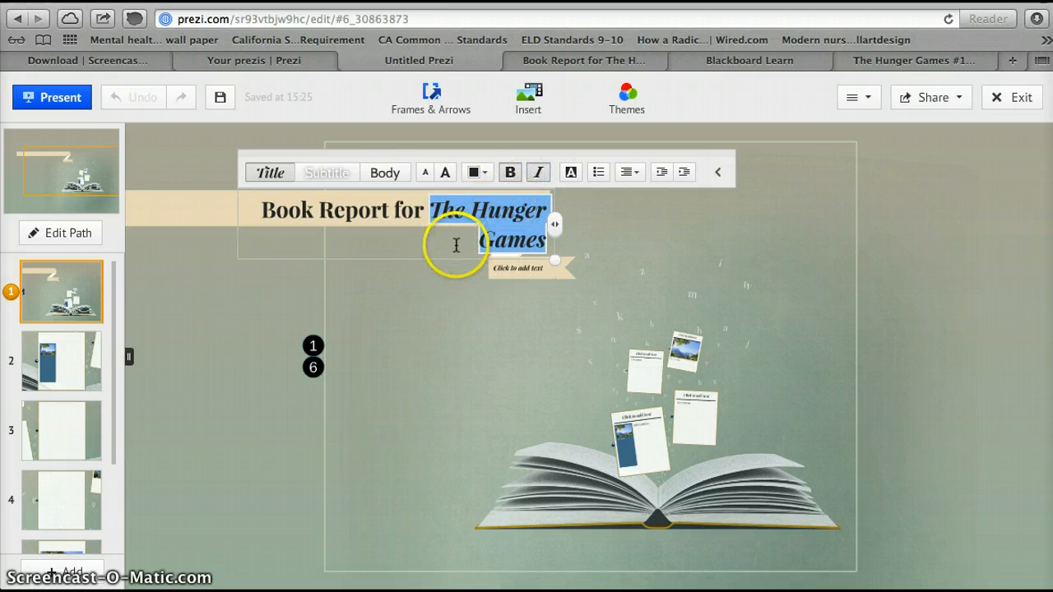
left_click(460, 321)
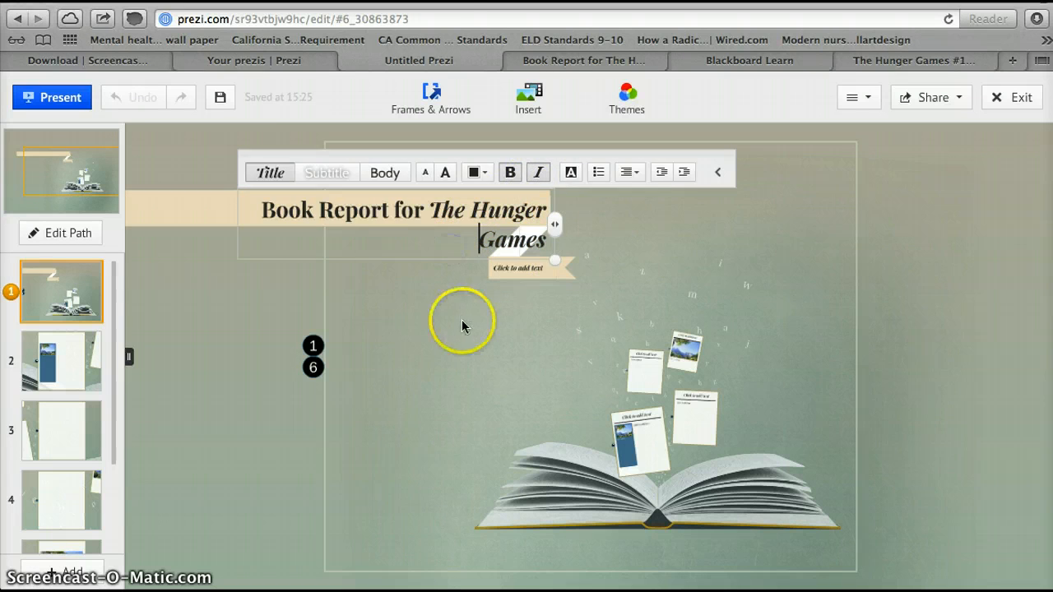
left_click(551, 257)
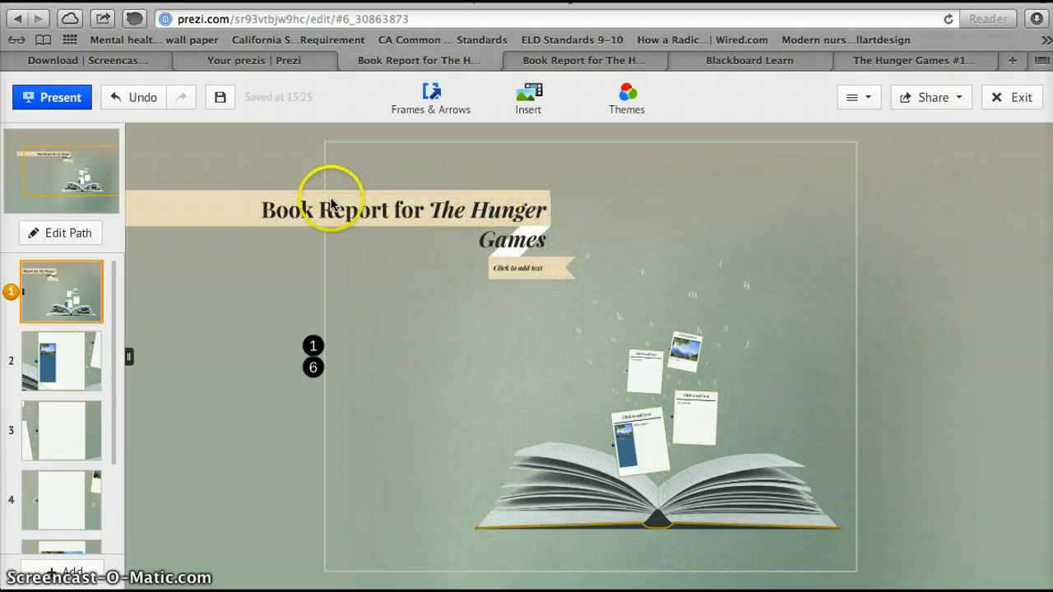
left_click(504, 224)
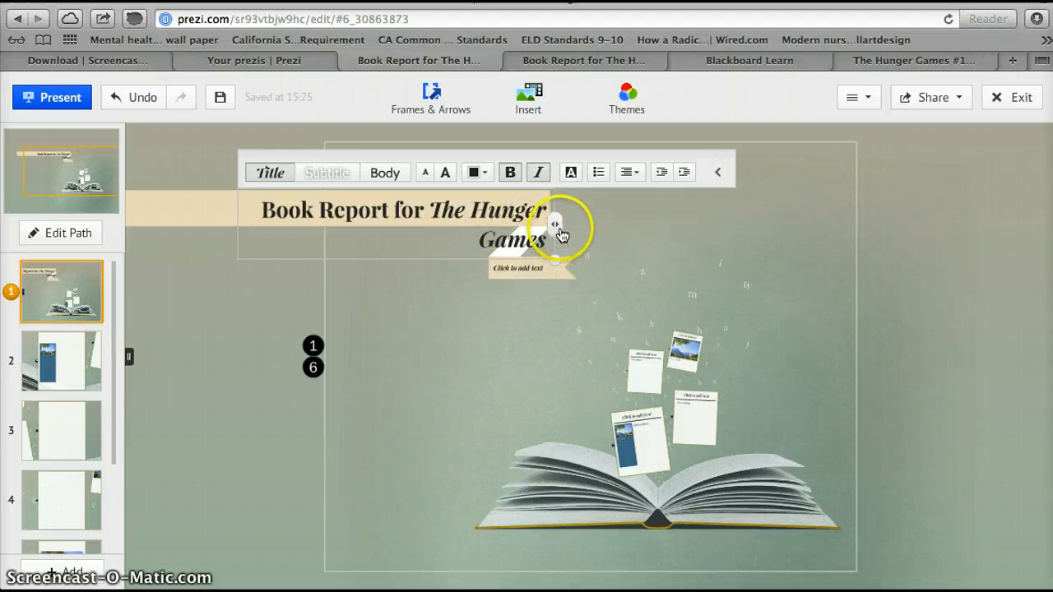
left_click_drag(564, 229, 630, 217)
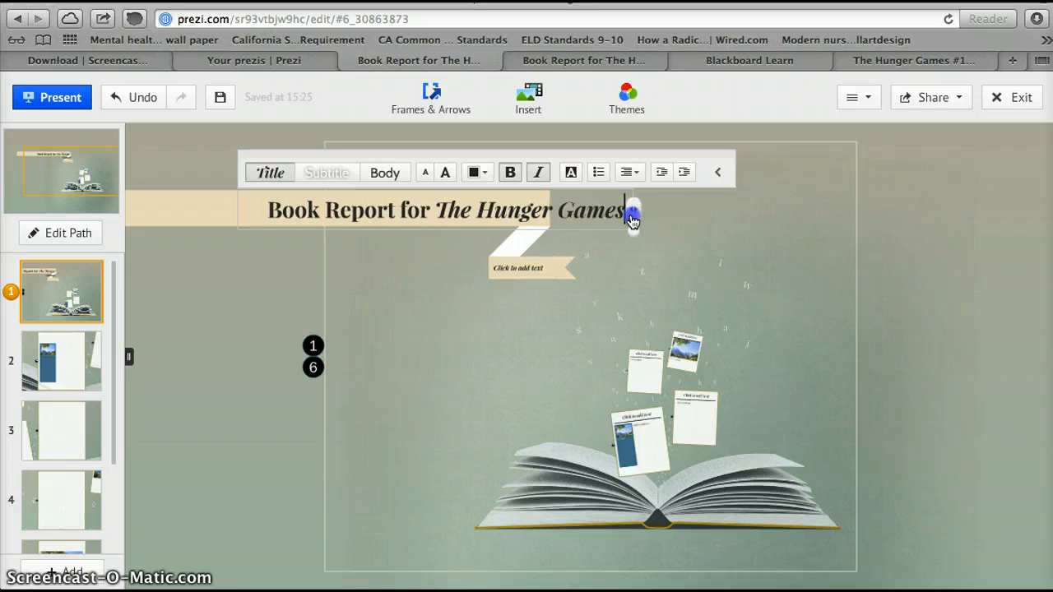
Step: Move the beige banner ribbon so that it sits behind the whole opening title
left_click(182, 215)
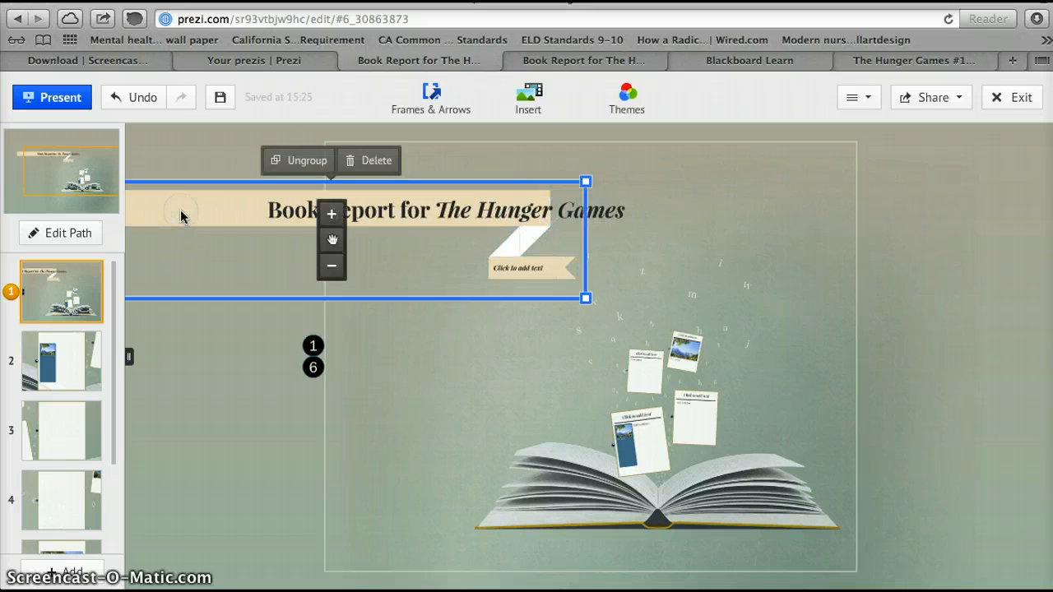
left_click_drag(195, 213, 241, 210)
left_click(254, 221)
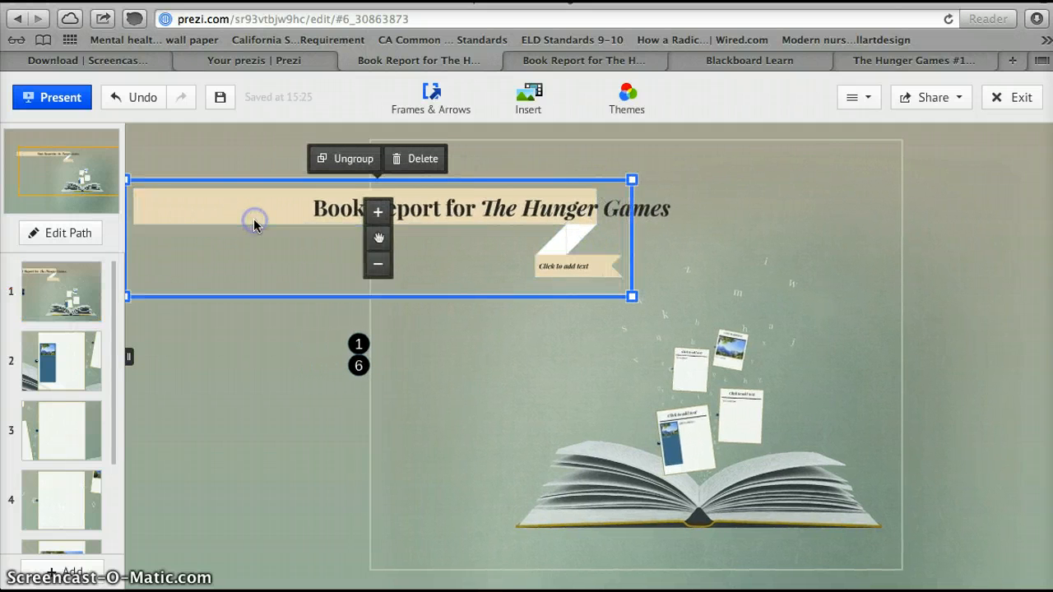
left_click(436, 455)
left_click(317, 188)
left_click_drag(278, 225, 431, 228)
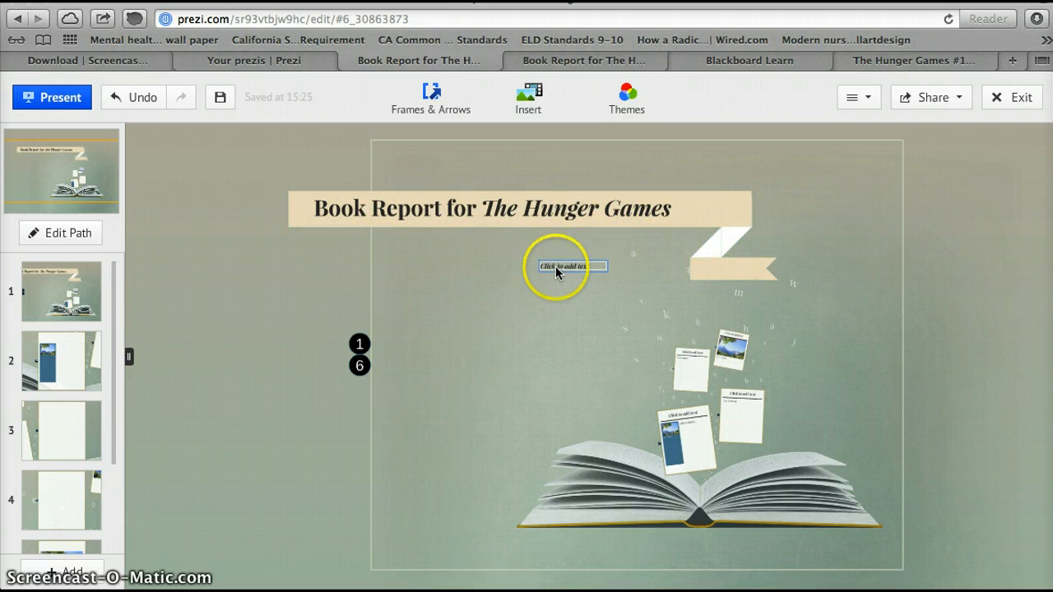
Step: Move the small text placeholder onto the ribbon's tail and replace it with "By:" and the author's name
left_click_drag(556, 272, 717, 271)
left_click(716, 265)
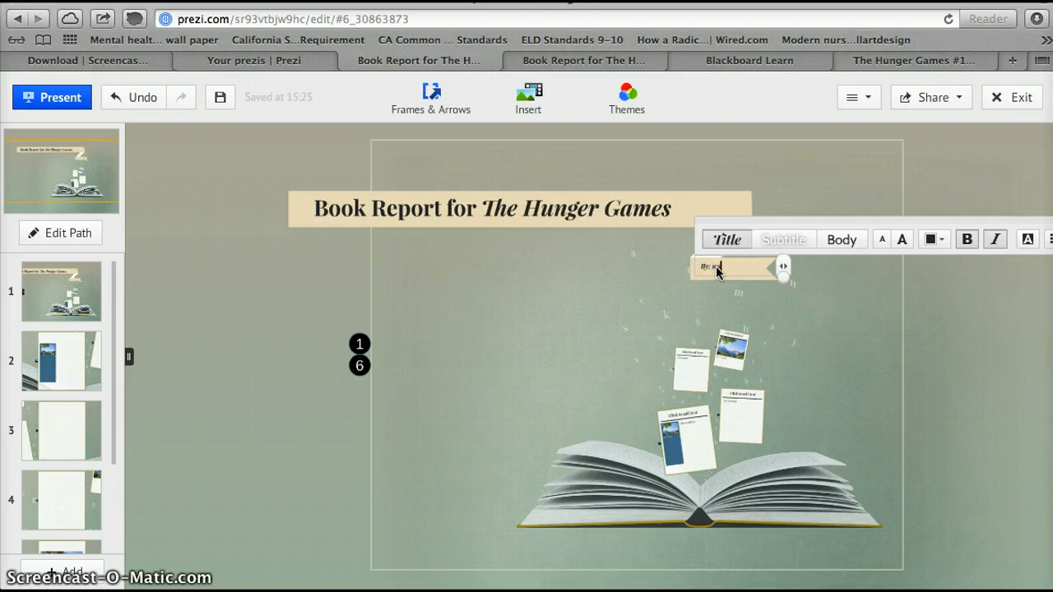
type("By: my")
key("BackSpace")
key("BackSpace")
Step: Enlarge the byline text on the ribbon's tail by three size increments
left_click(903, 240)
left_click(903, 239)
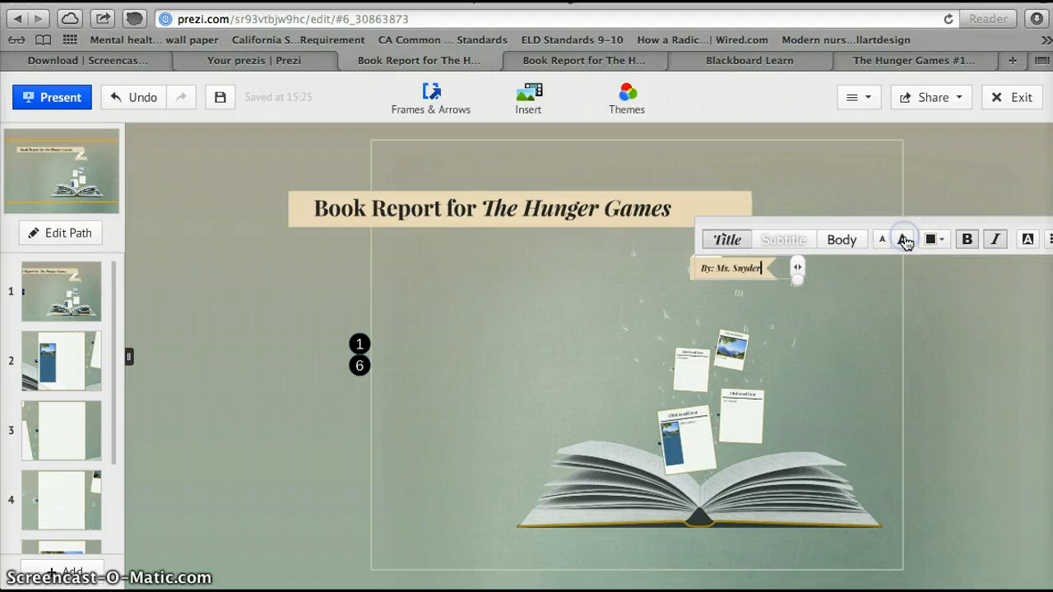
left_click(903, 239)
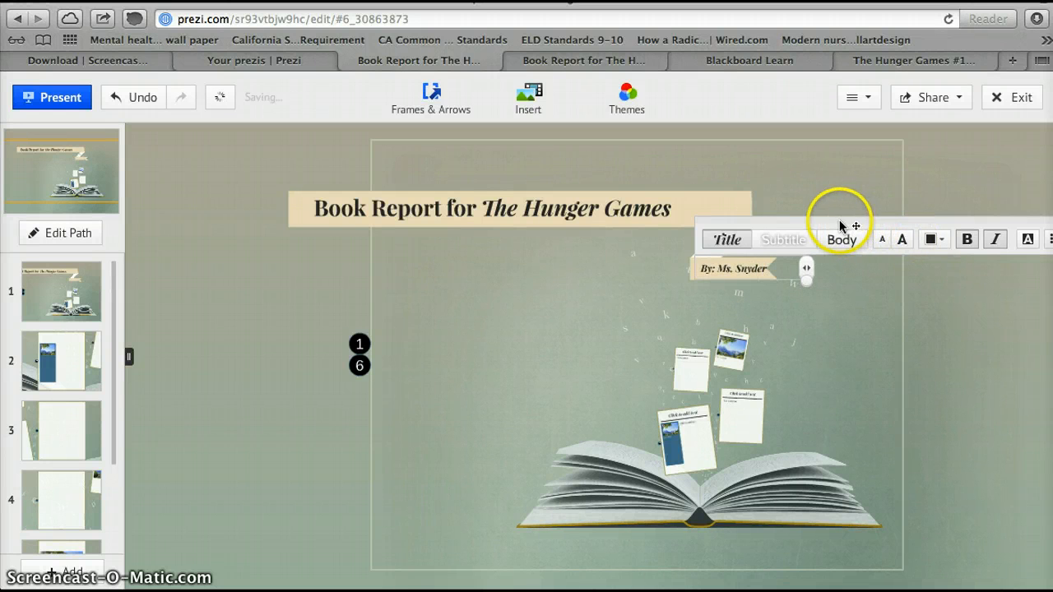
left_click(855, 326)
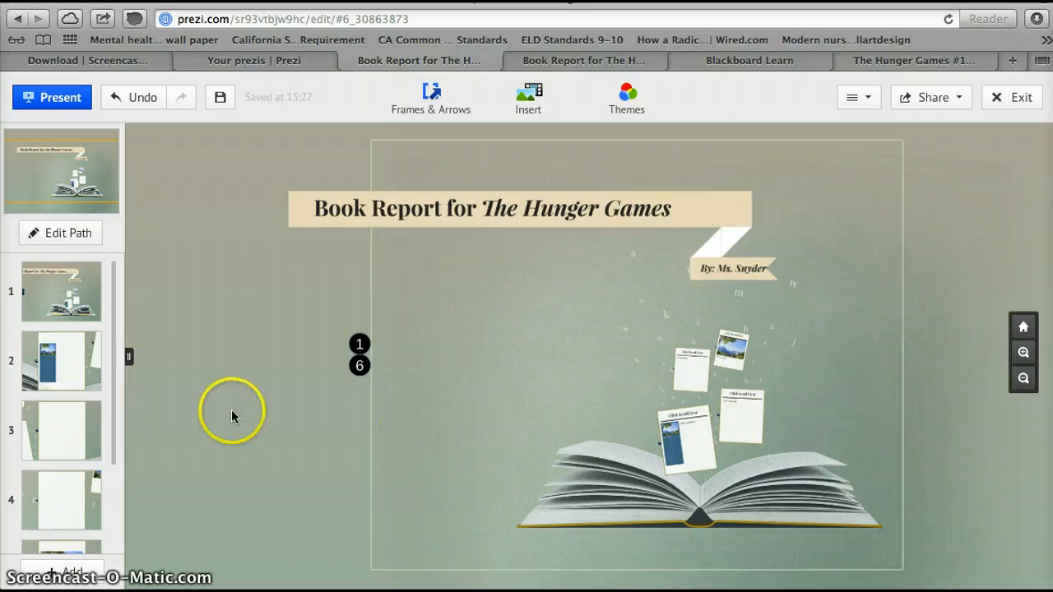
Step: Go to path point 2 and enter "Characters" as its heading in the Title style
left_click(85, 370)
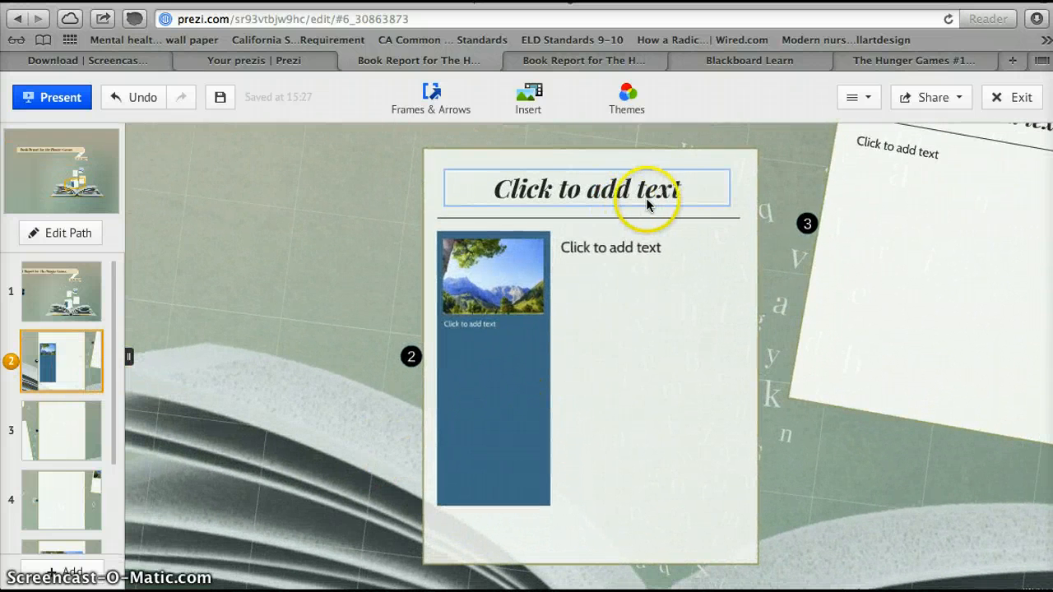
left_click(646, 204)
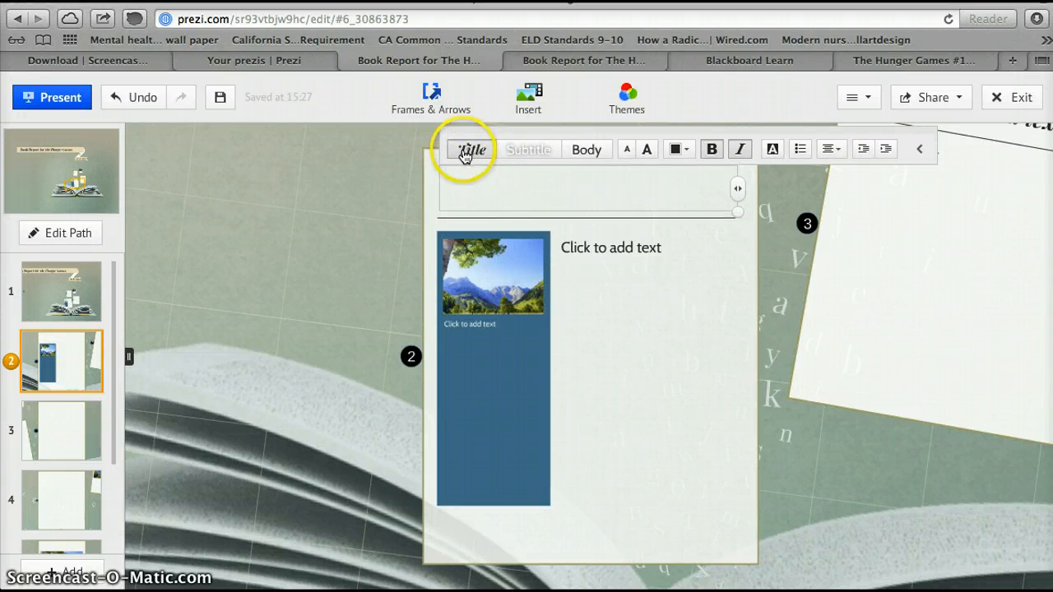
left_click(526, 156)
left_click(597, 150)
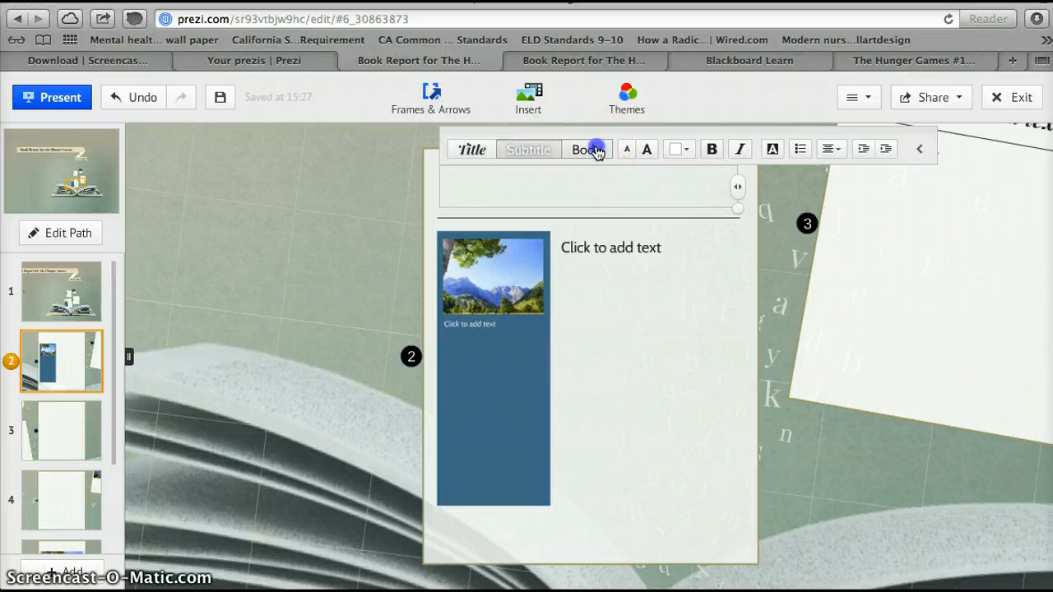
left_click(472, 155)
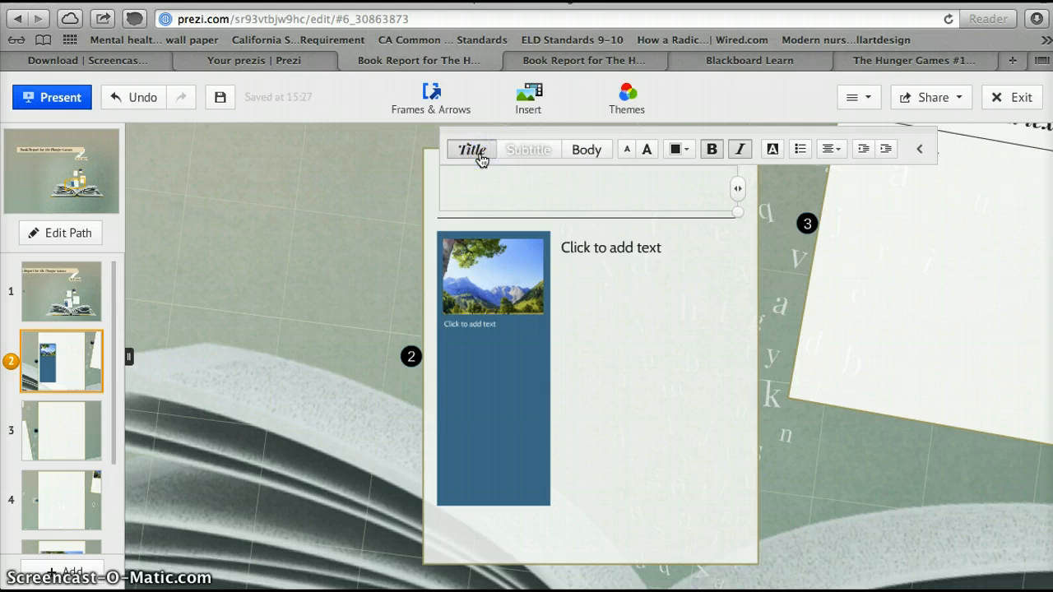
type("Characters")
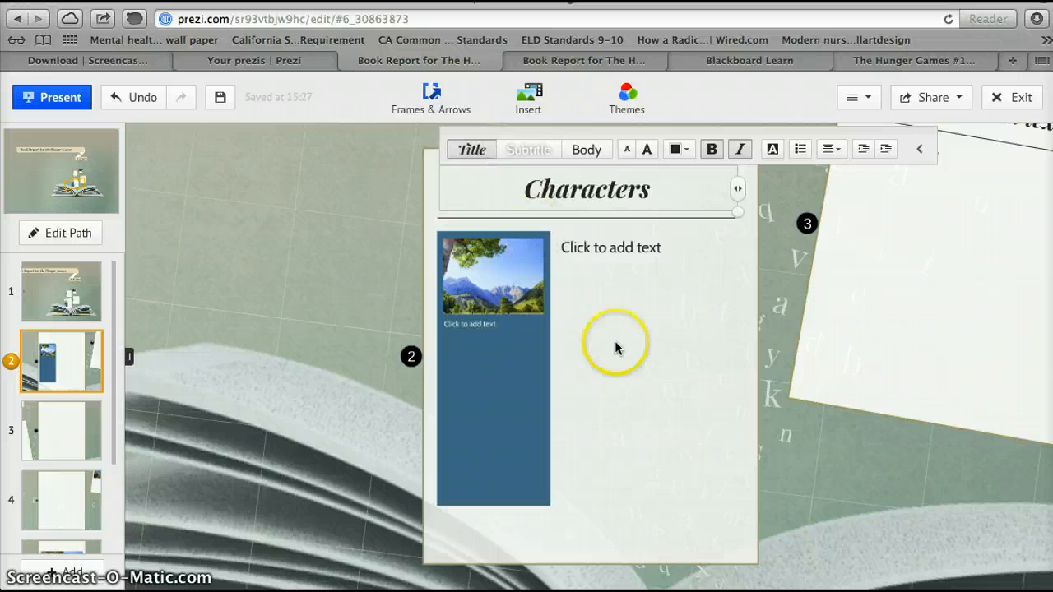
Step: Enter "Main Characters" as an unbulleted Body line in the main text area beside the picture
left_click(589, 258)
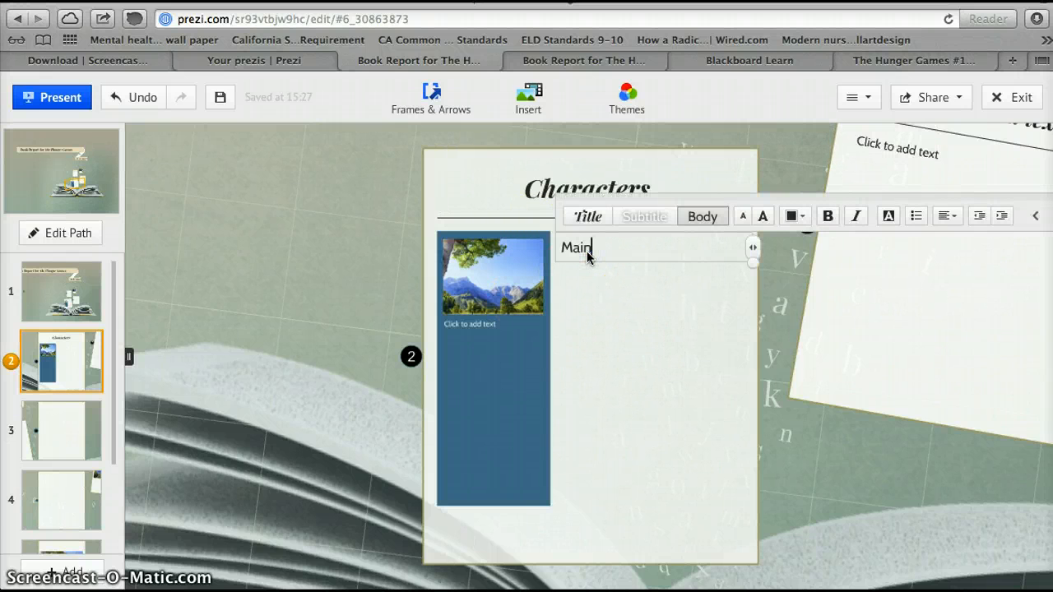
type("Main Characters")
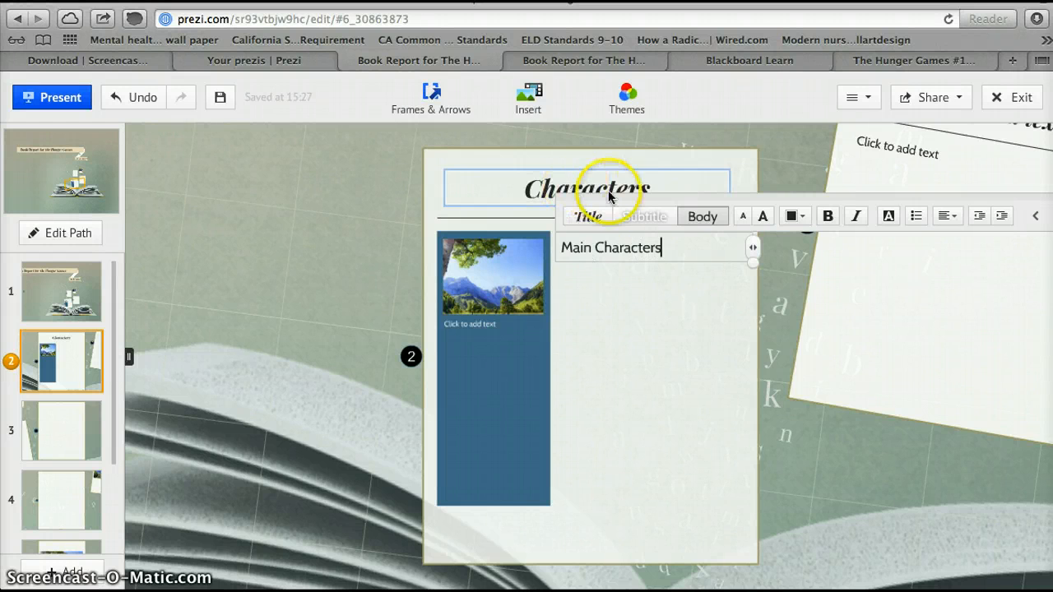
left_click(701, 218)
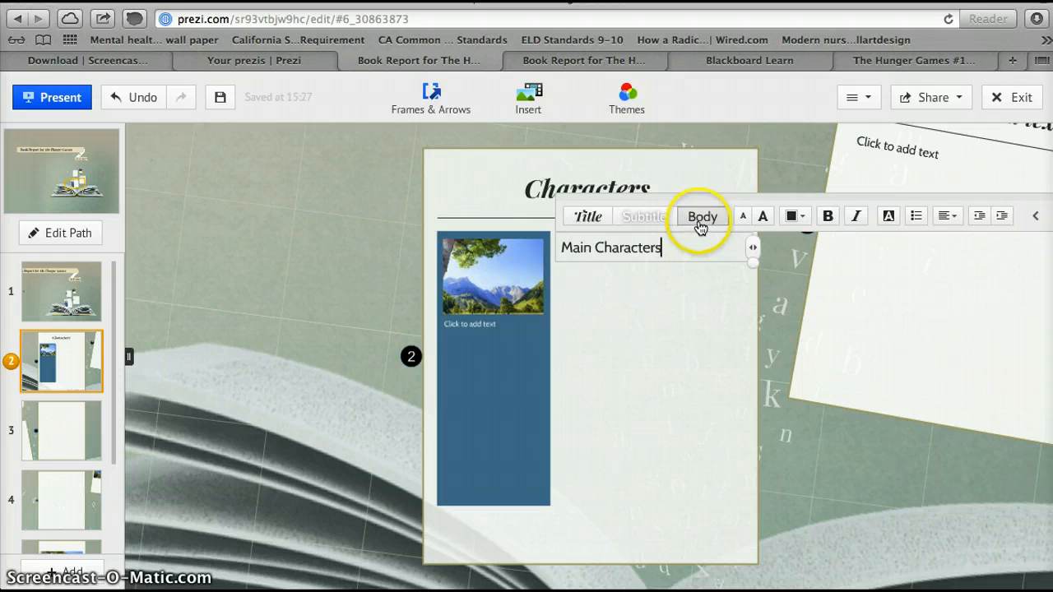
left_click(916, 222)
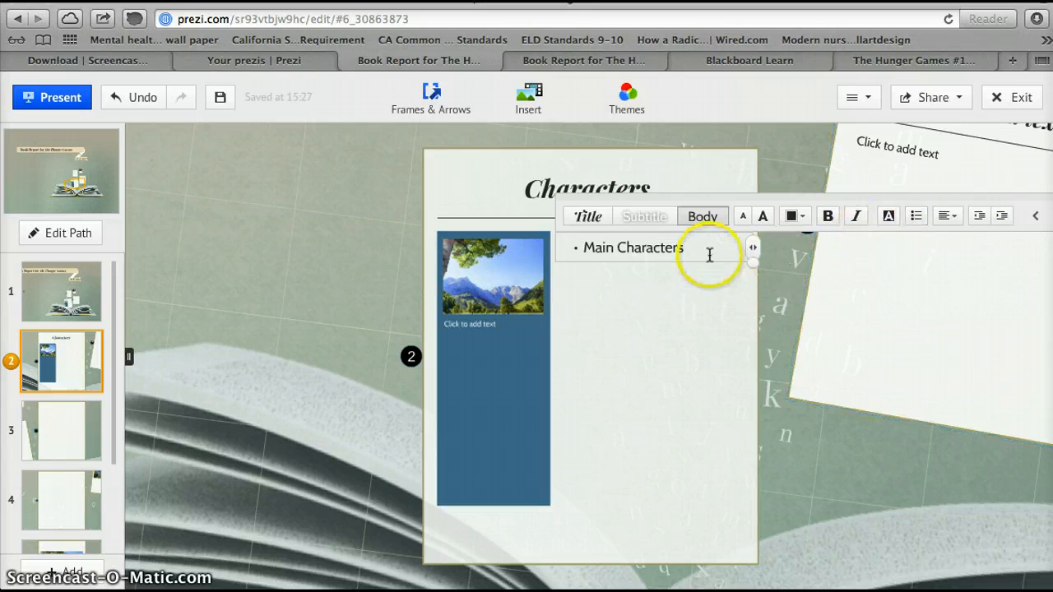
left_click(915, 220)
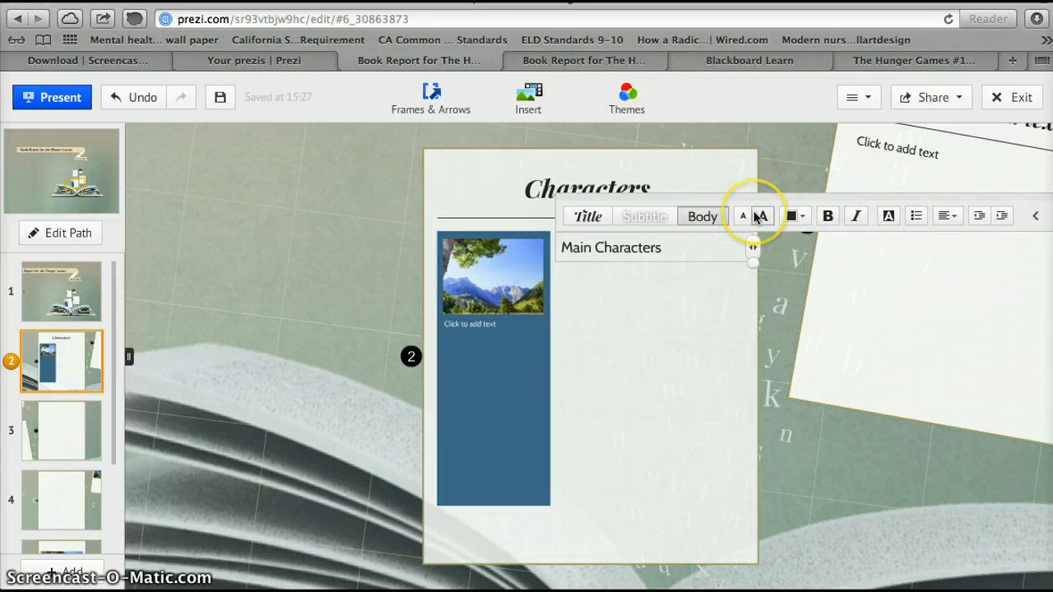
Step: List Katniss, Peeta and Haymitch as bullet points under "Main Characters"
key("Return")
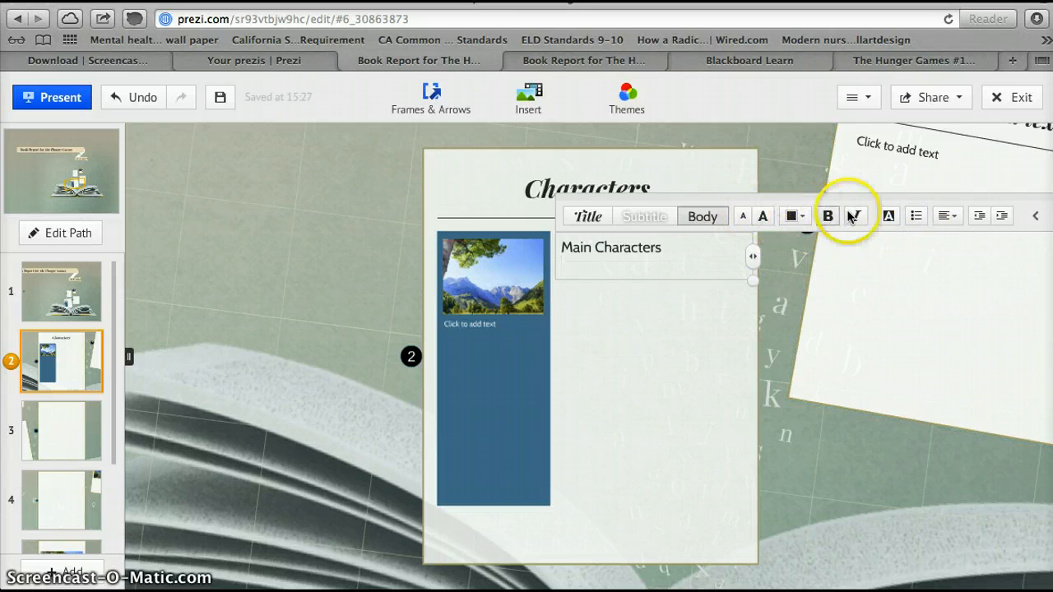
left_click(915, 217)
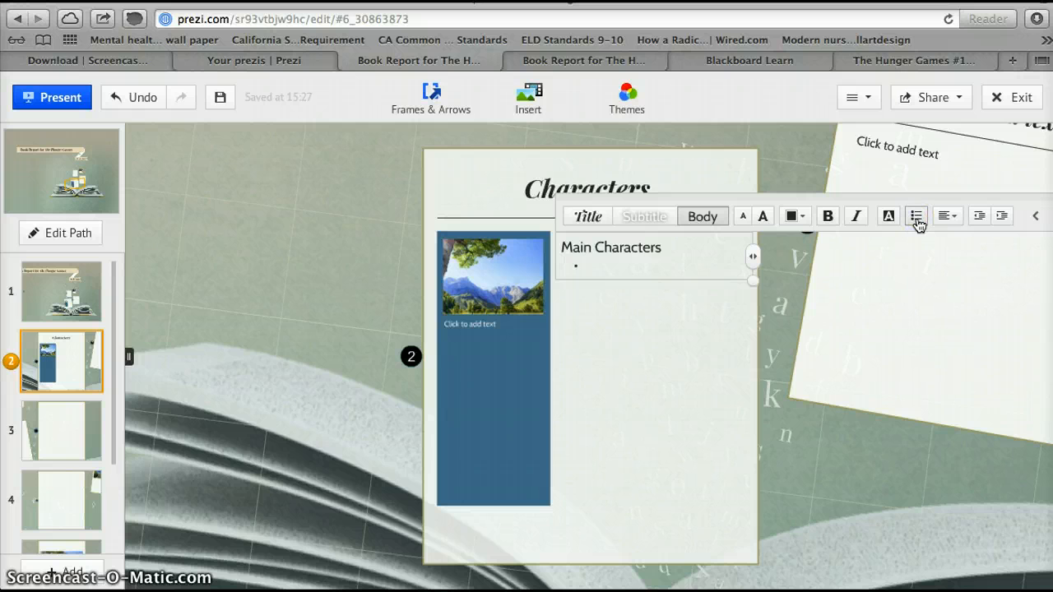
type("Katn")
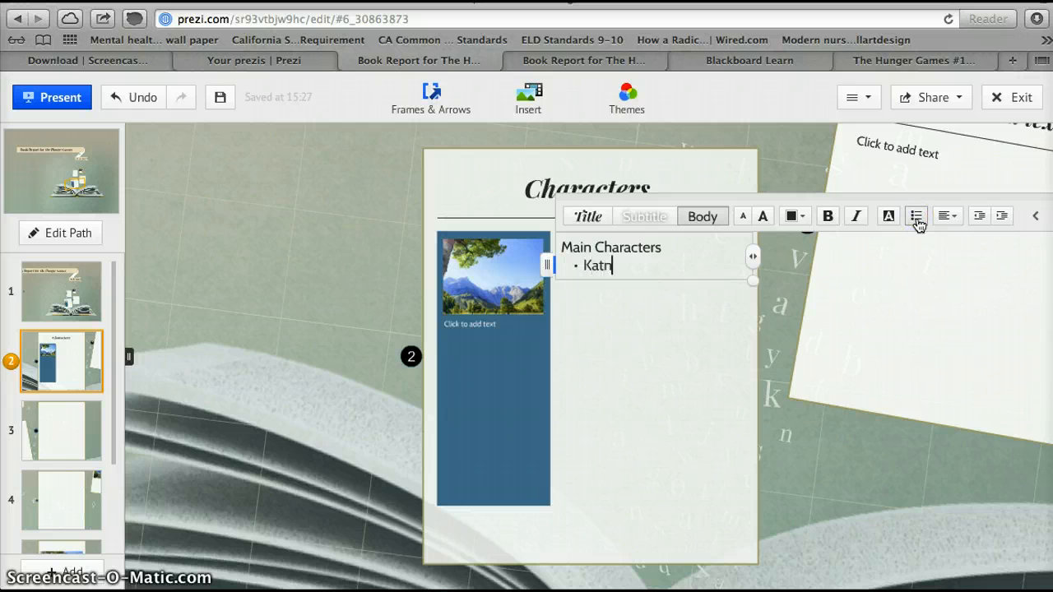
type("iss")
key("Return")
type("Pe")
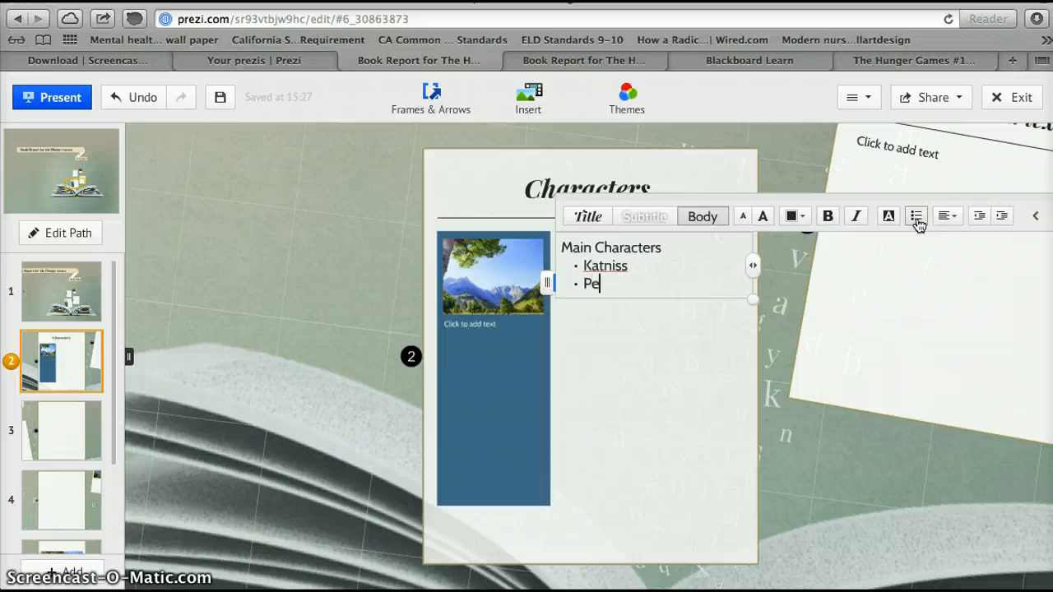
type("eta")
key("Return")
type("H")
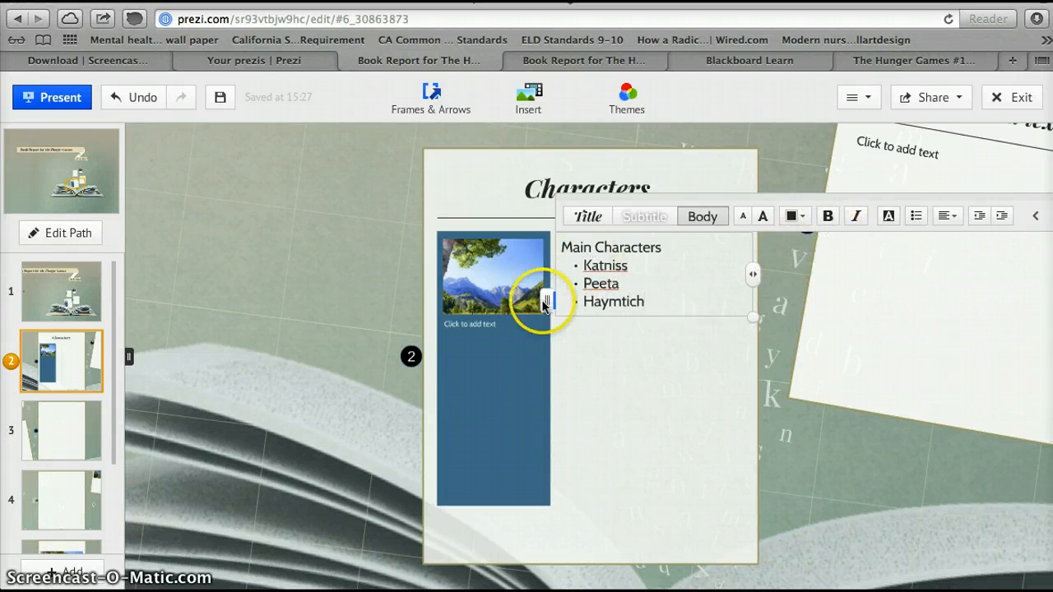
type("aymtich")
key("BackSpace")
key("BackSpace")
key("BackSpace")
key("BackSpace")
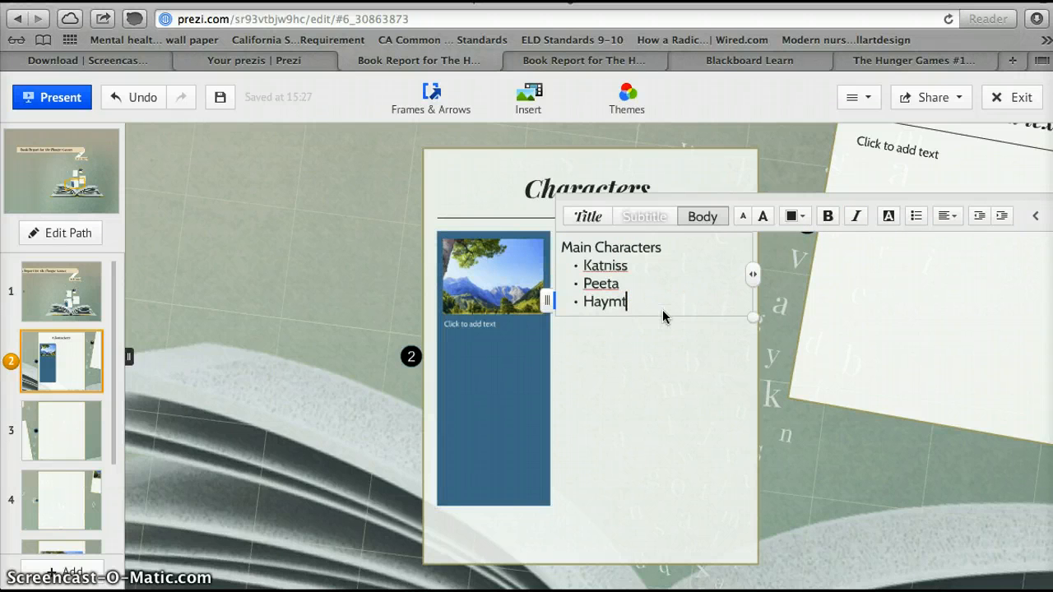
type("itch")
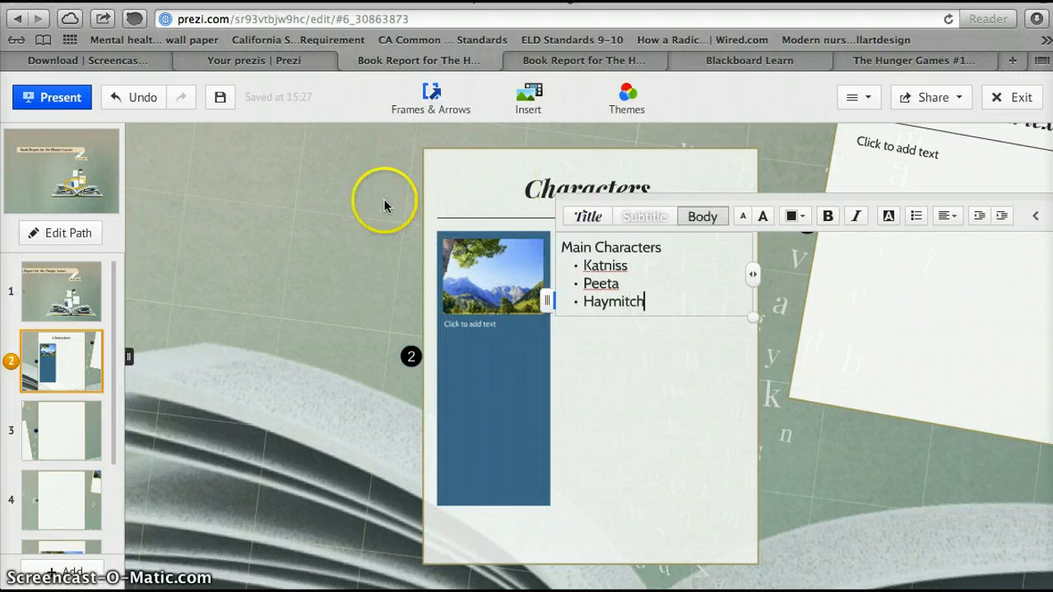
Step: Enter "Supporting Characters" as the first line of the text area below the picture in the blue column
left_click(460, 325)
left_click(460, 325)
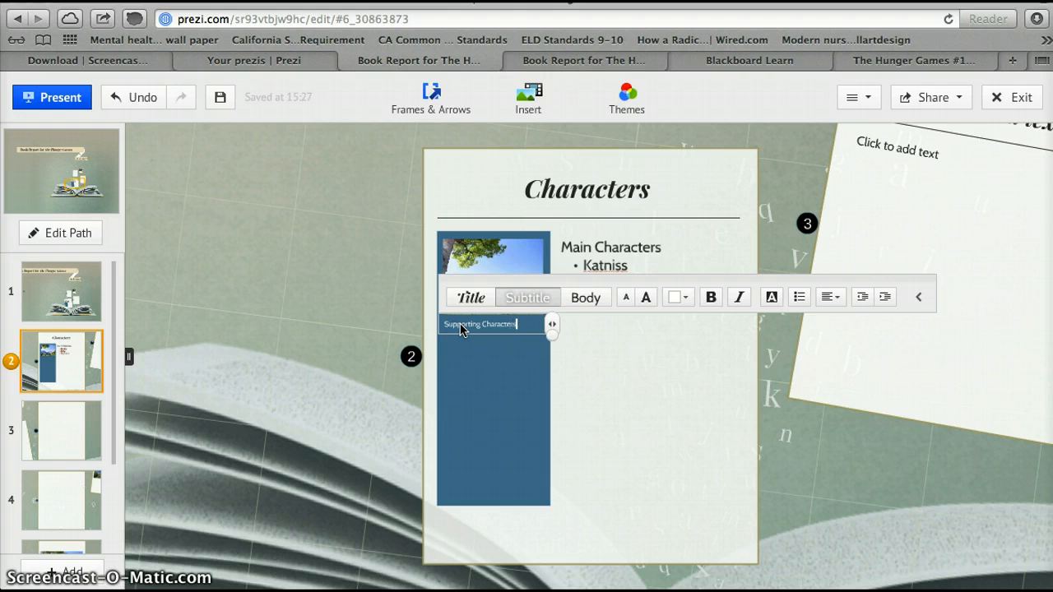
key("Return")
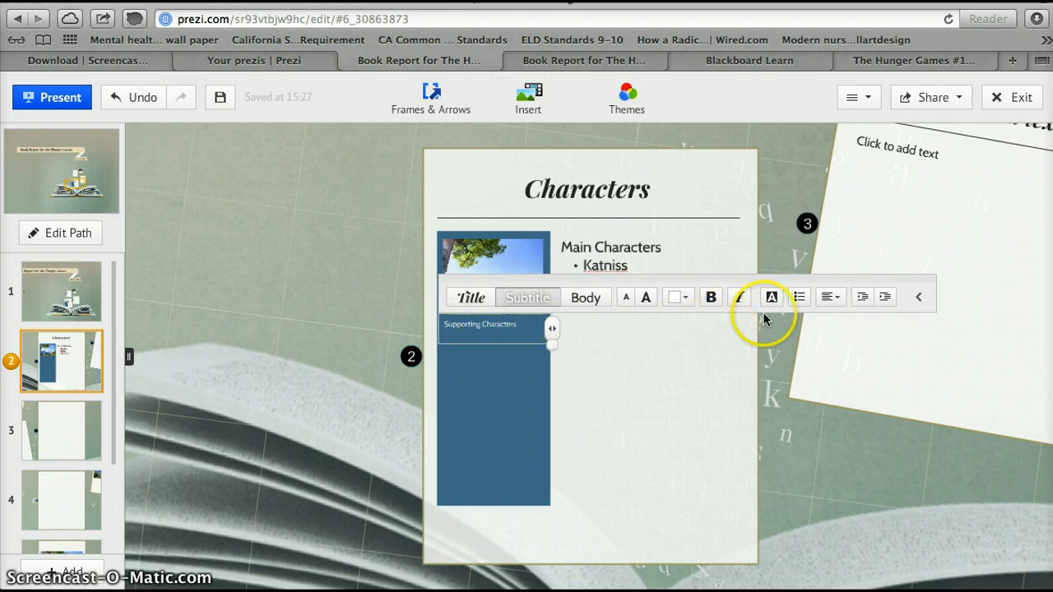
Step: List Primrose, Gale and Effie as bullet points under "Supporting Characters", ending with an unbulleted line
left_click(798, 298)
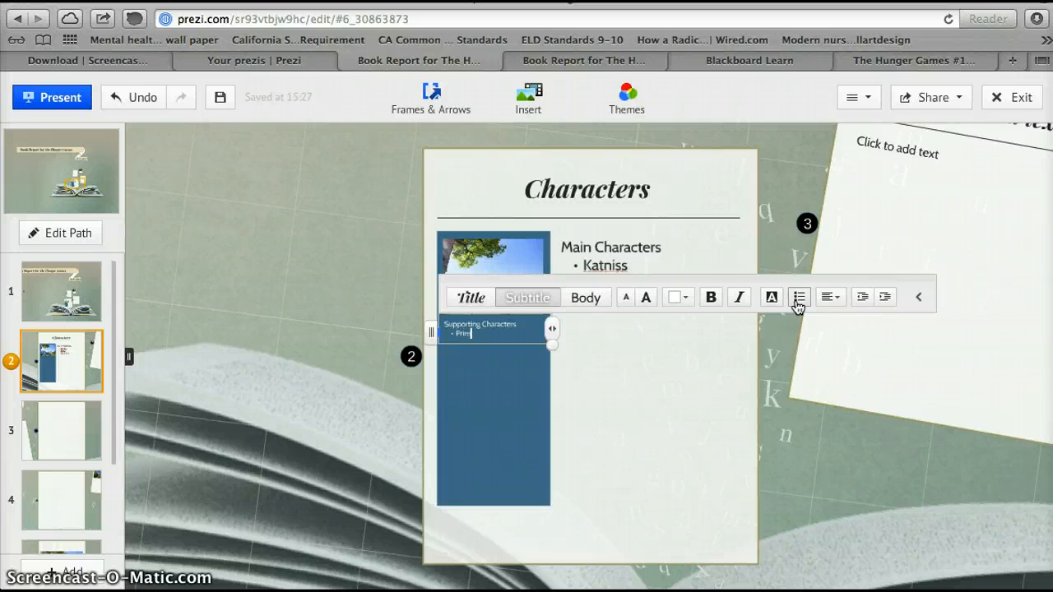
type("Primrose")
key("Return")
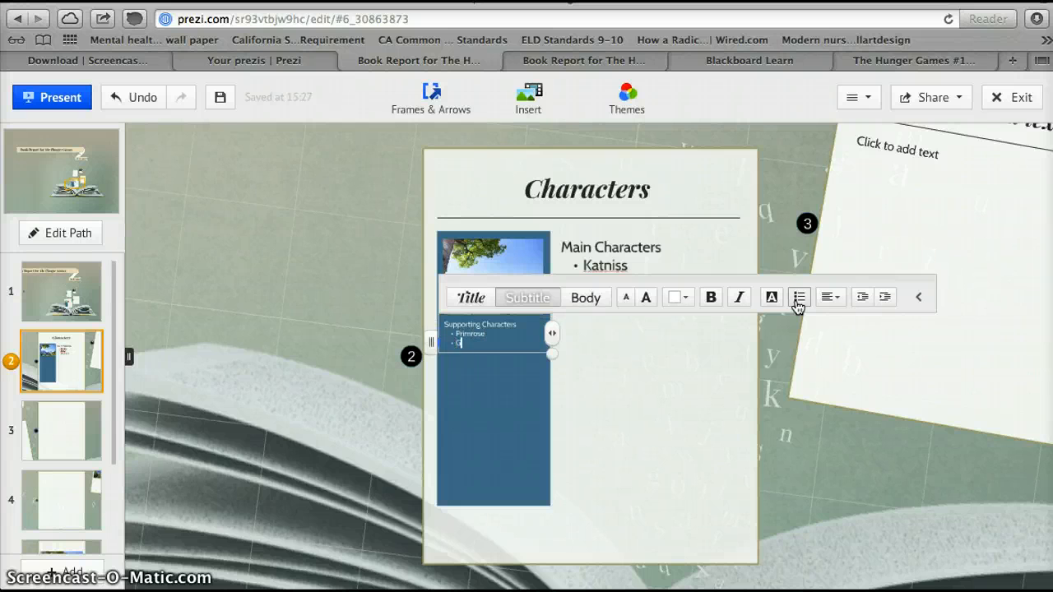
type("Gale")
key("Return")
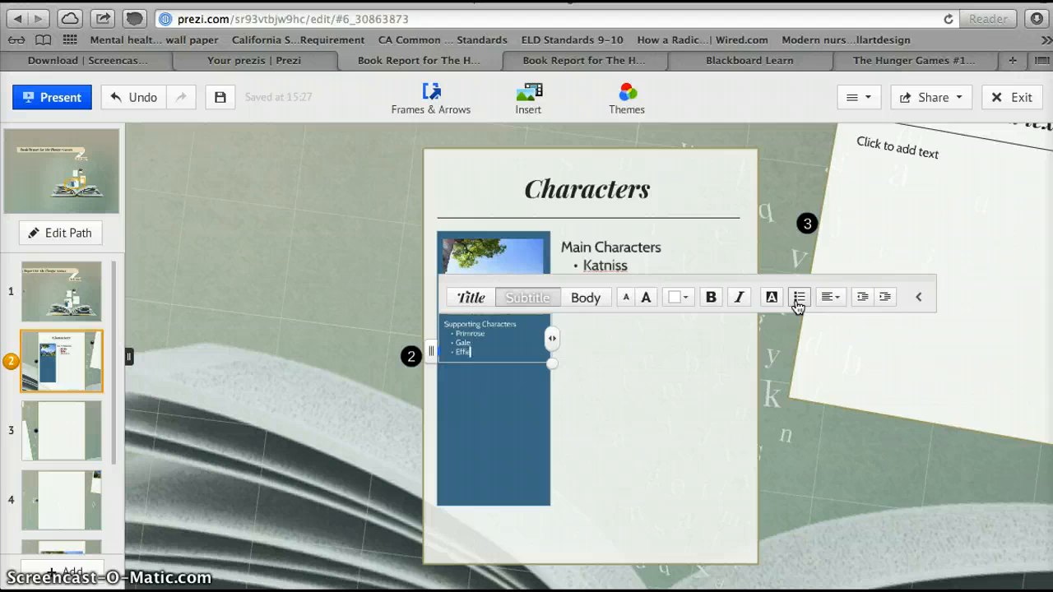
type("Effie")
key("Return")
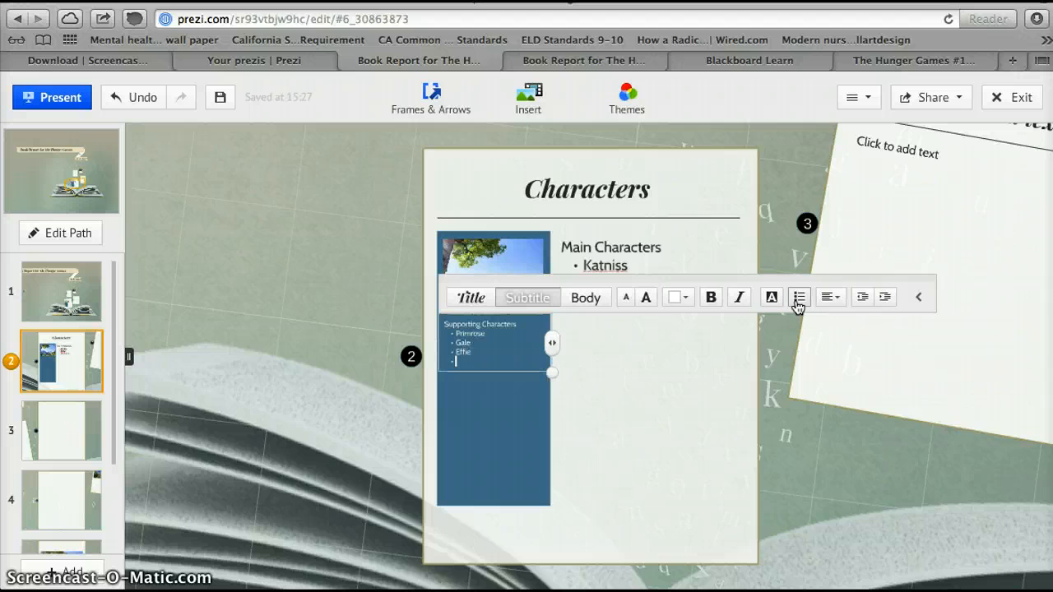
left_click(797, 298)
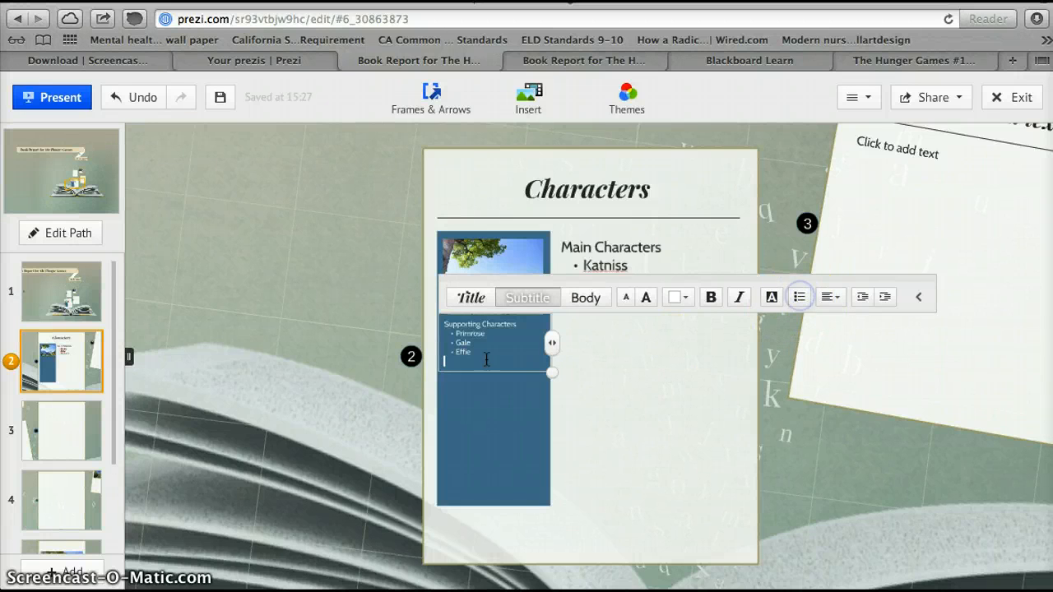
Step: Enlarge the Supporting Characters text to about twice its size and narrow its text box to fit the blue column
left_click(648, 298)
left_click(648, 298)
left_click(648, 298)
left_click(648, 298)
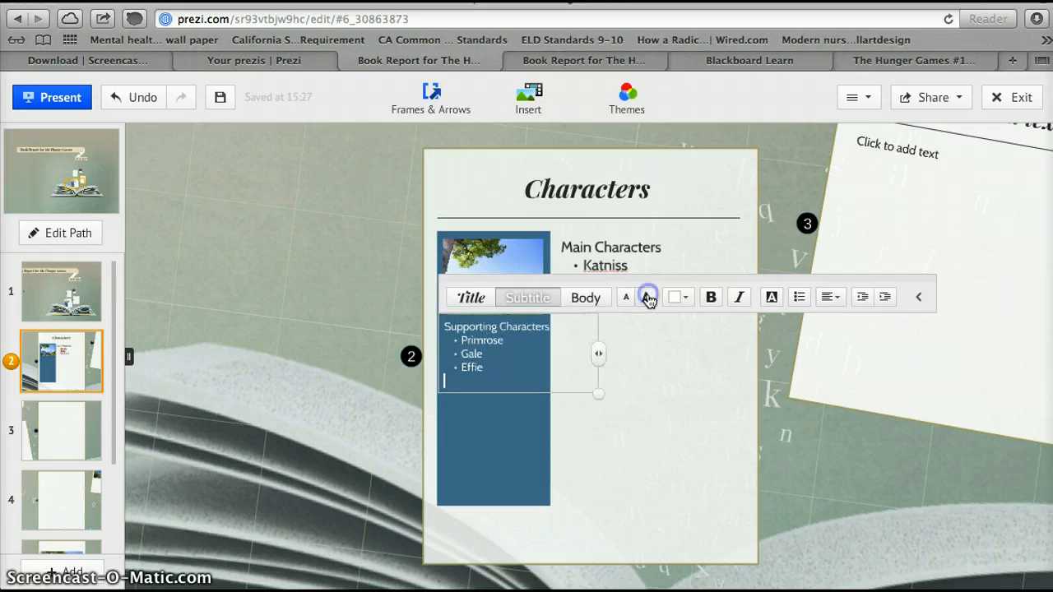
left_click(648, 298)
left_click(648, 298)
left_click(648, 298)
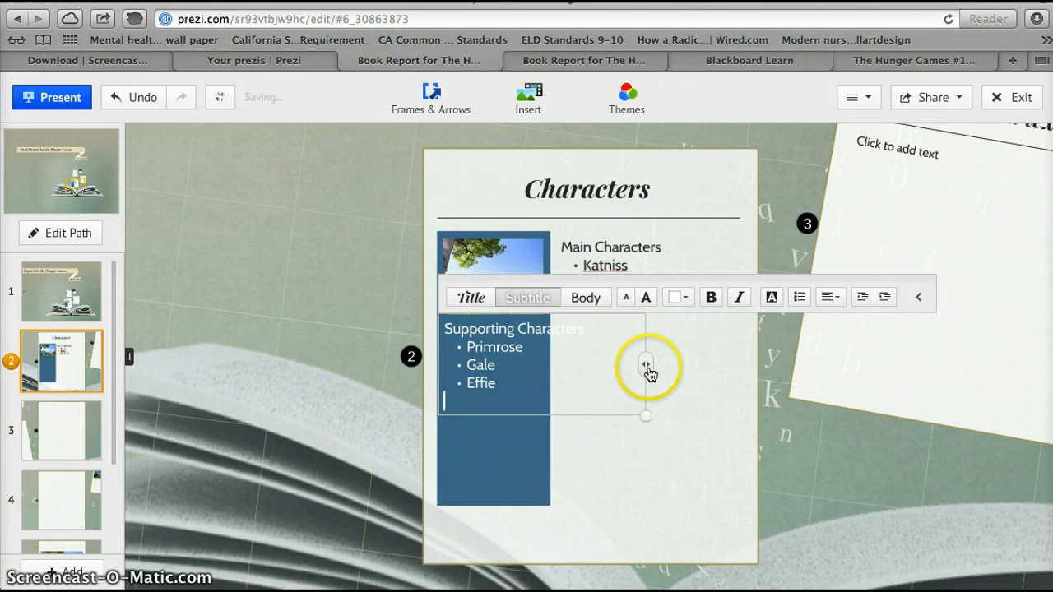
left_click_drag(646, 368, 555, 374)
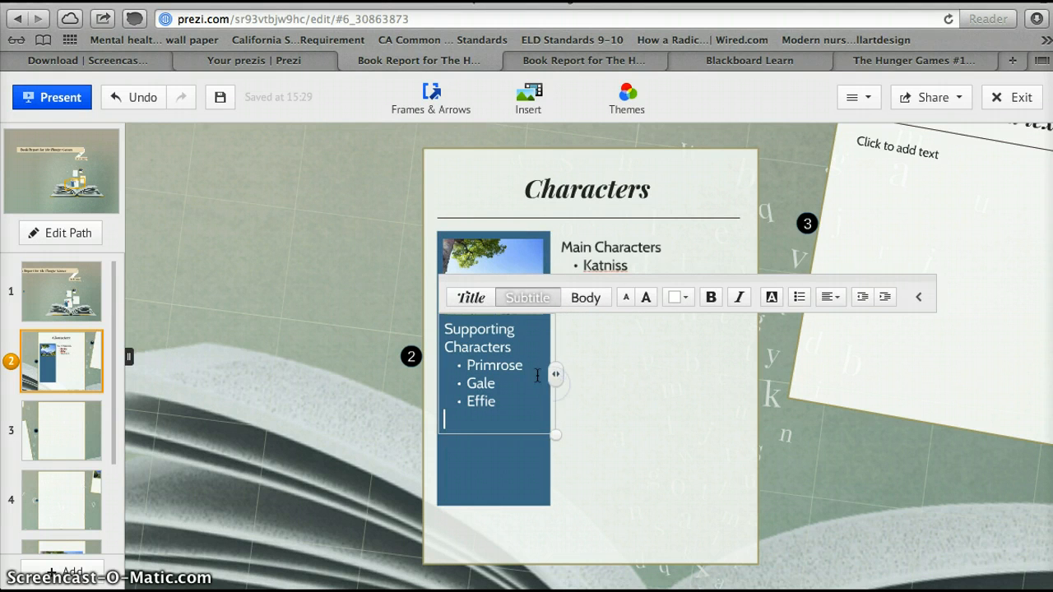
left_click(676, 384)
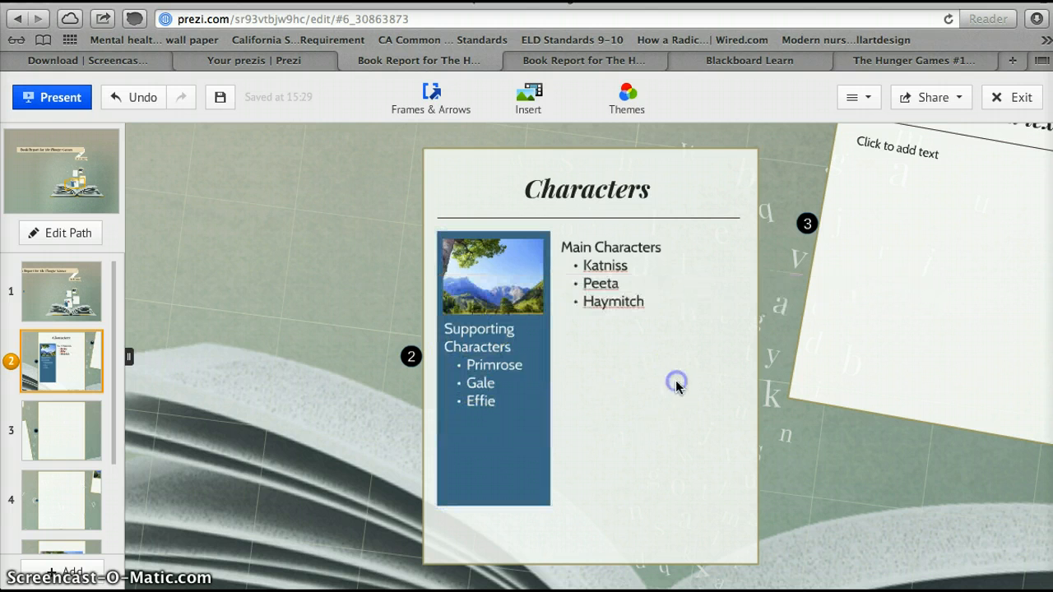
Step: Enlarge the Main Characters list to about twice its size and narrow its text box to the page edge
left_click(626, 294)
left_click(627, 302)
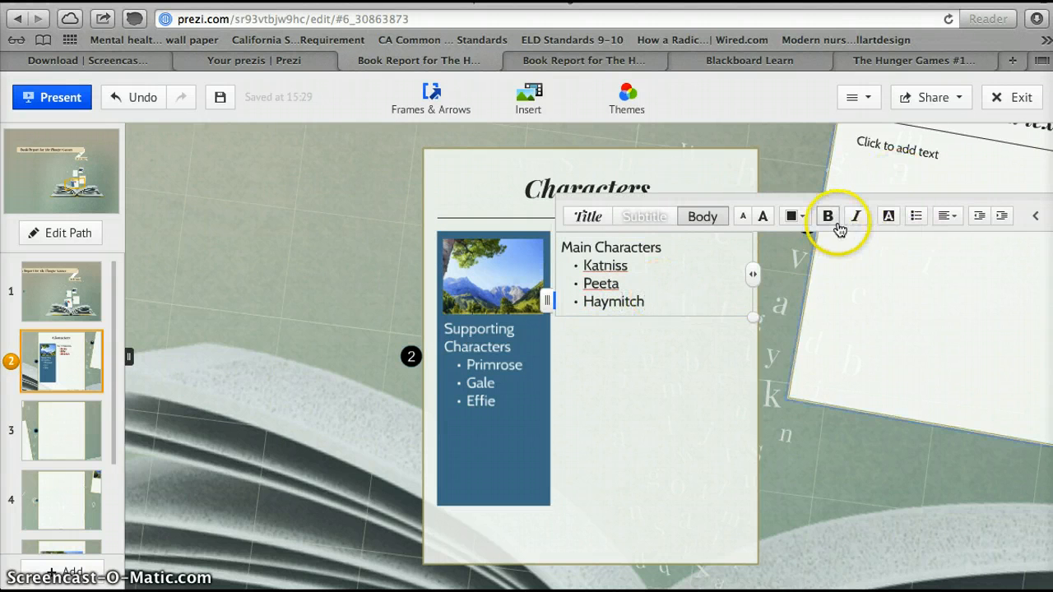
left_click(763, 218)
left_click(764, 221)
left_click(763, 220)
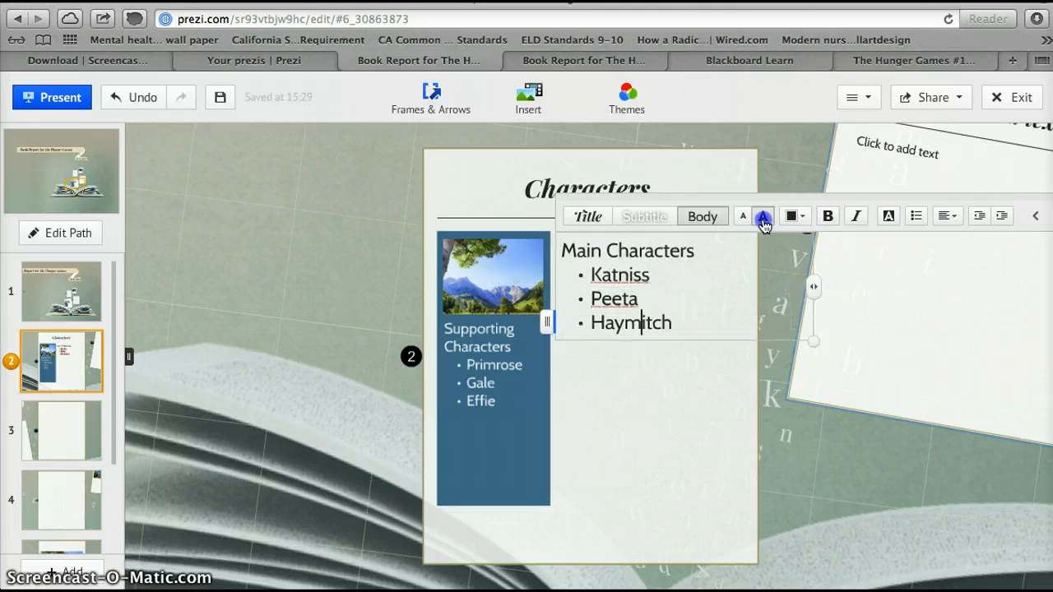
left_click(763, 220)
left_click(763, 221)
left_click(763, 221)
left_click(763, 220)
left_click(763, 220)
left_click(763, 220)
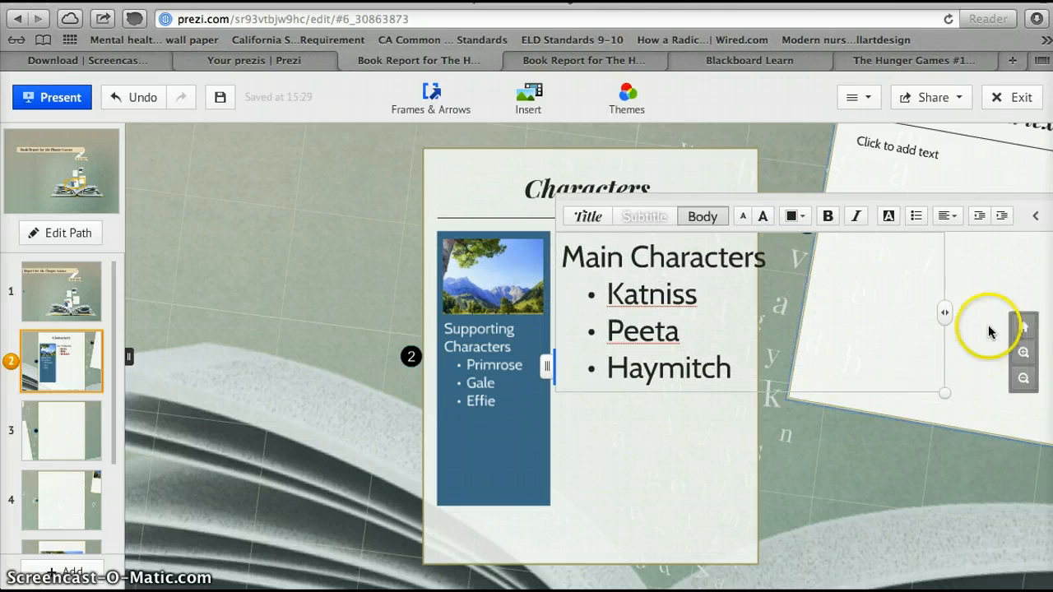
left_click_drag(944, 314, 762, 331)
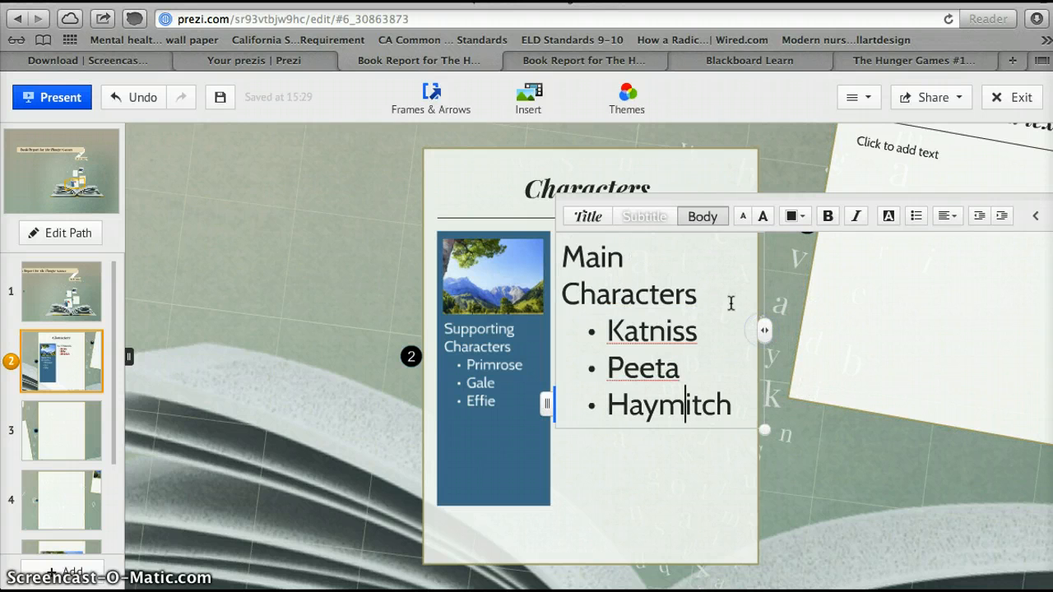
Step: Center-align the "Main Characters" line above its bullet list
left_click(696, 281)
left_click_drag(697, 296, 561, 257)
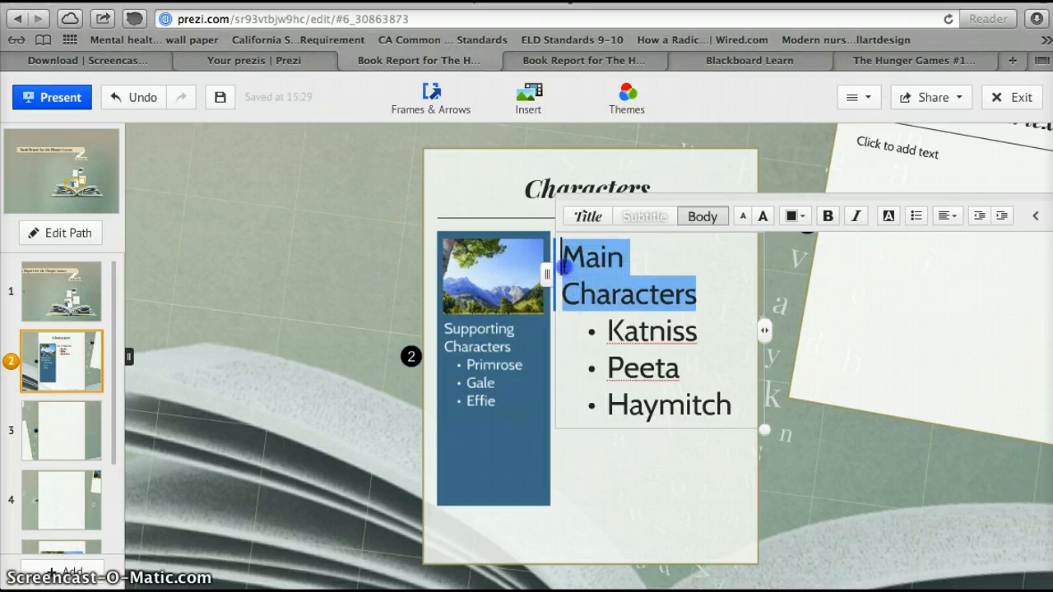
left_click(950, 218)
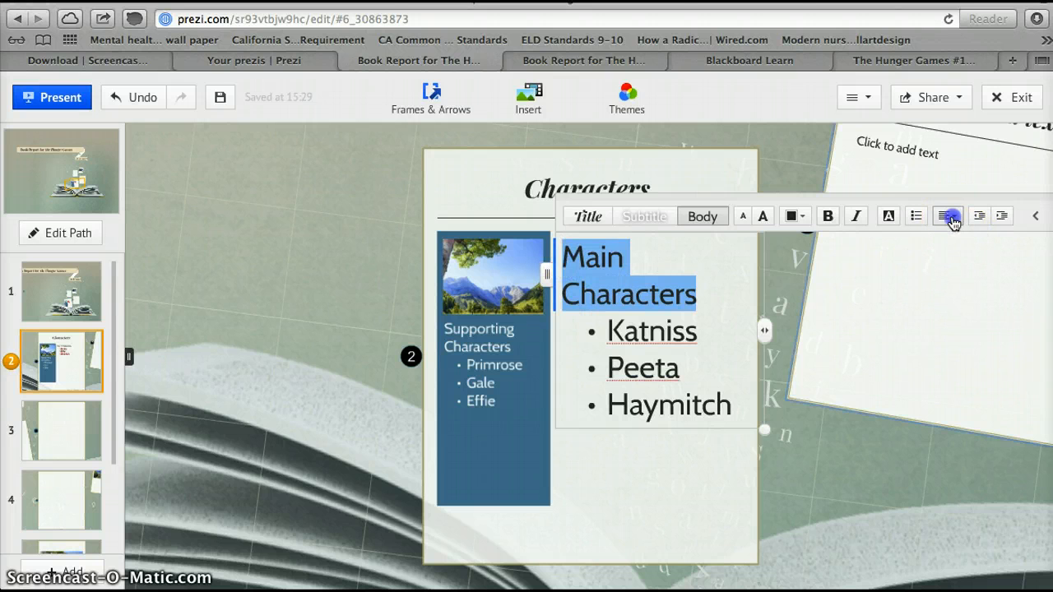
left_click(938, 196)
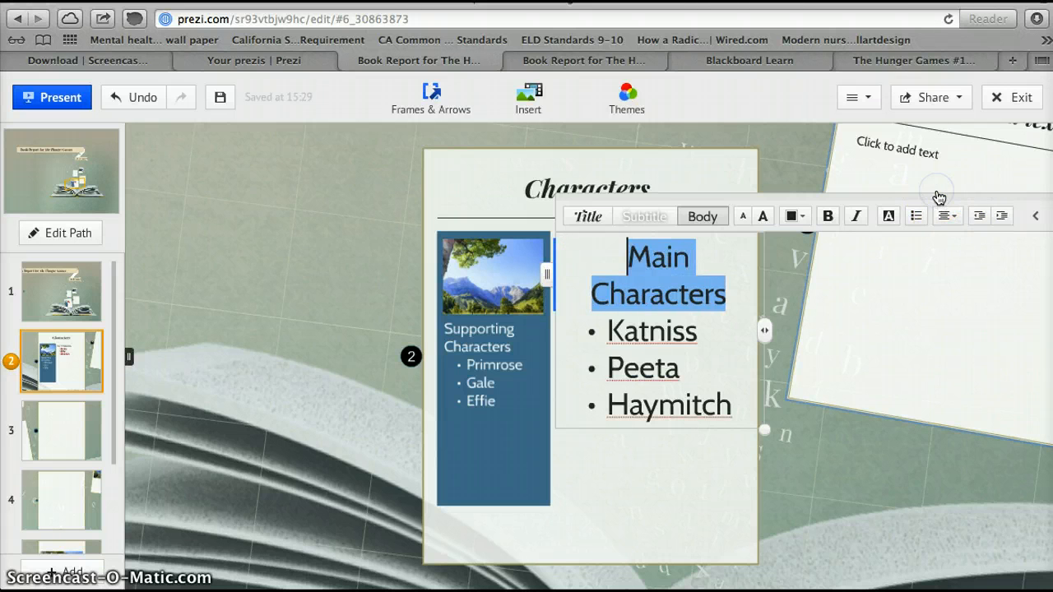
left_click(705, 462)
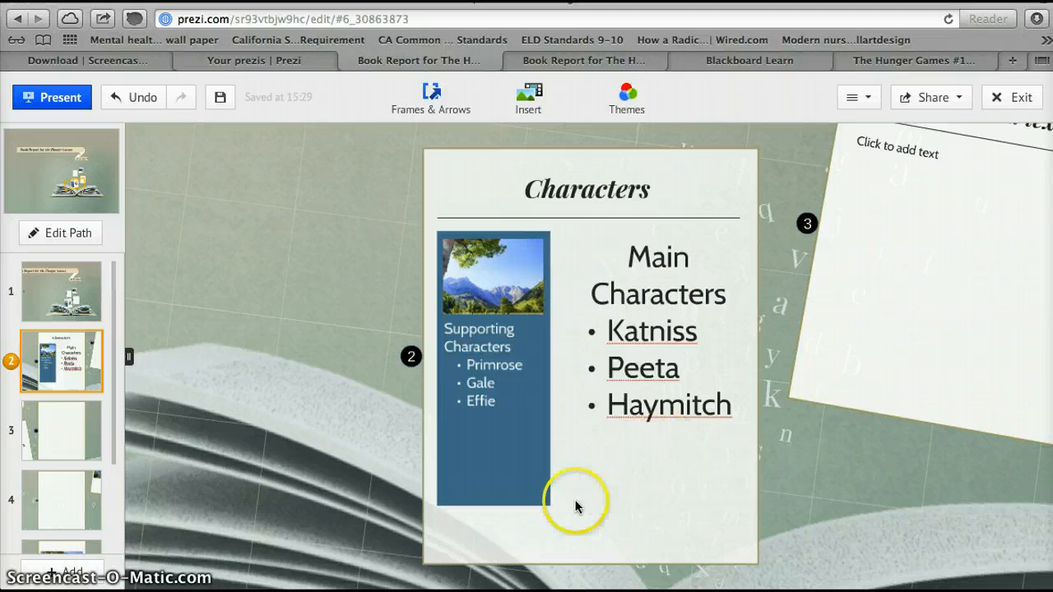
Step: Go to path point 3 and enter "Plot" as its heading in the Title style
left_click(51, 452)
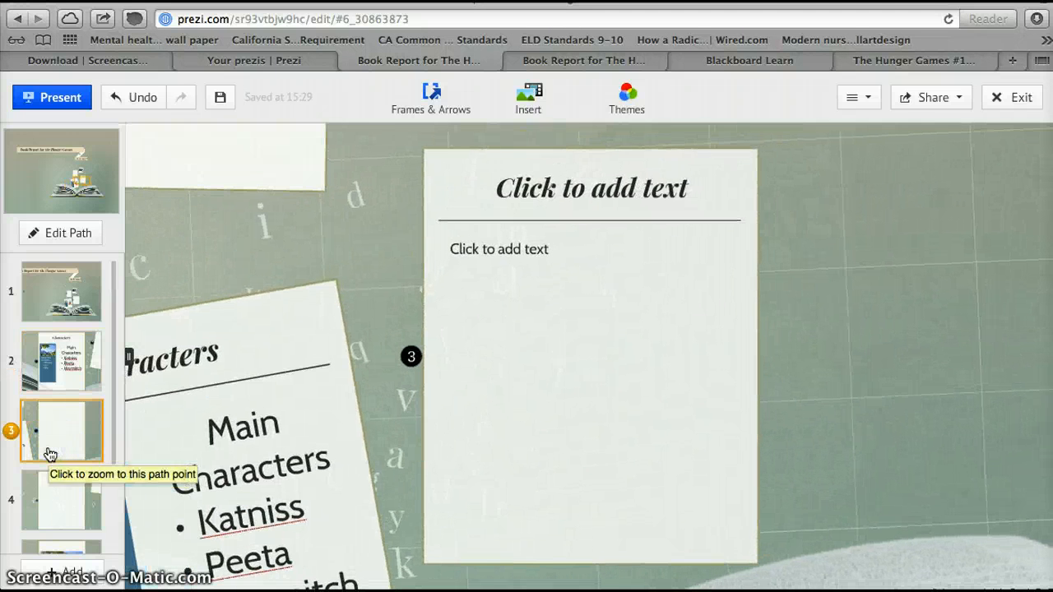
left_click(575, 195)
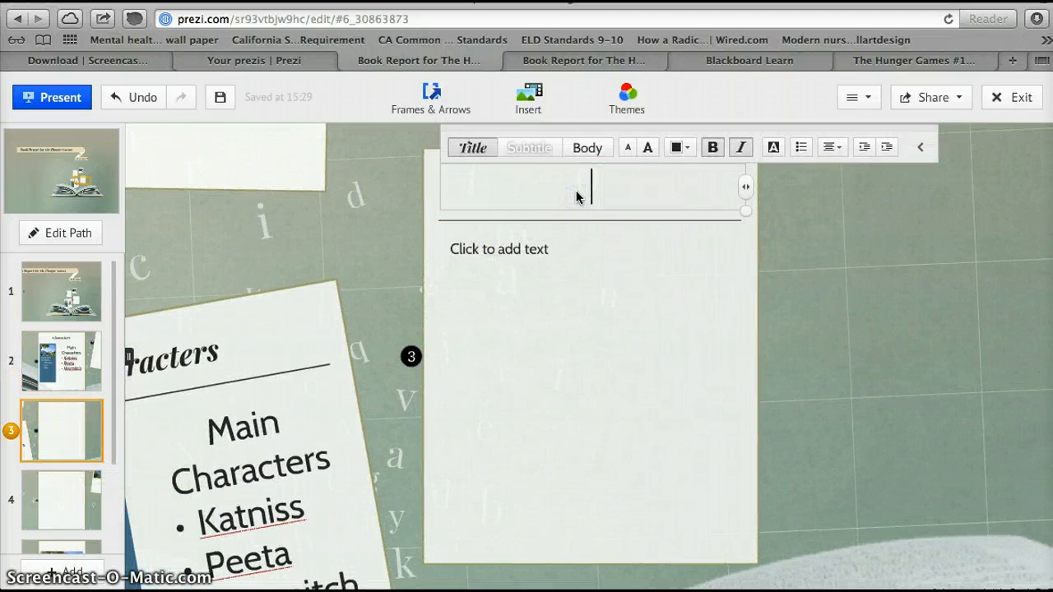
type("Plot")
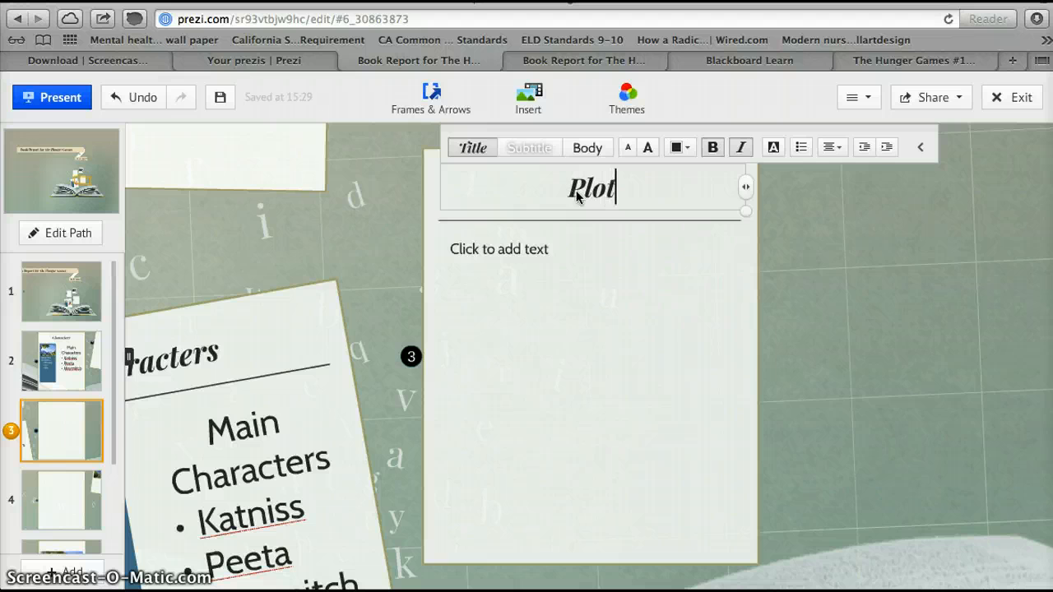
Step: Enter "The Hunger Games is about a young girl who must fight in an arena to save her sister's life." as body text under "Plot"
left_click(499, 257)
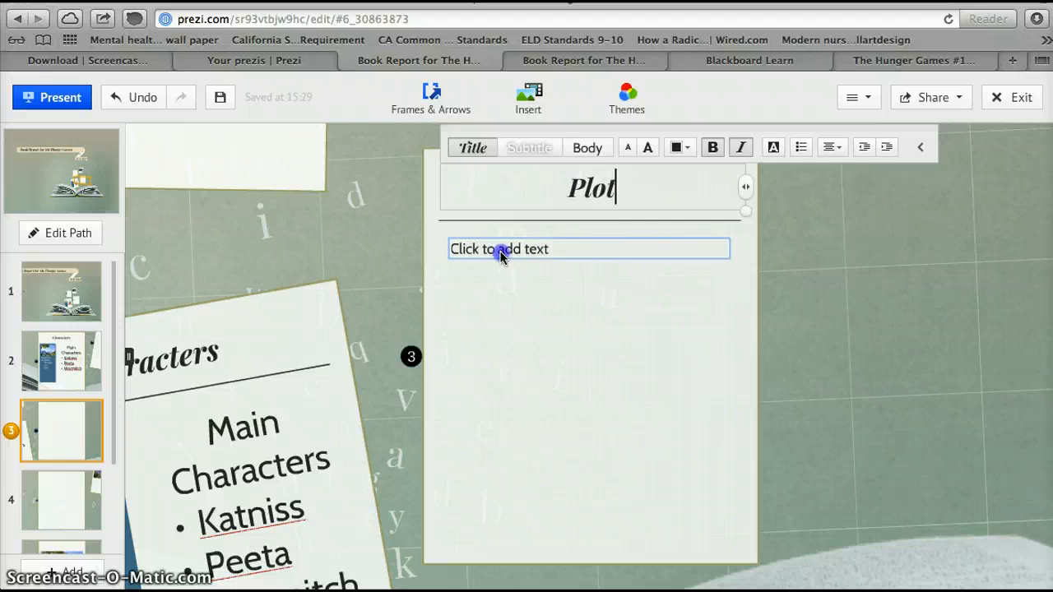
left_click(500, 256)
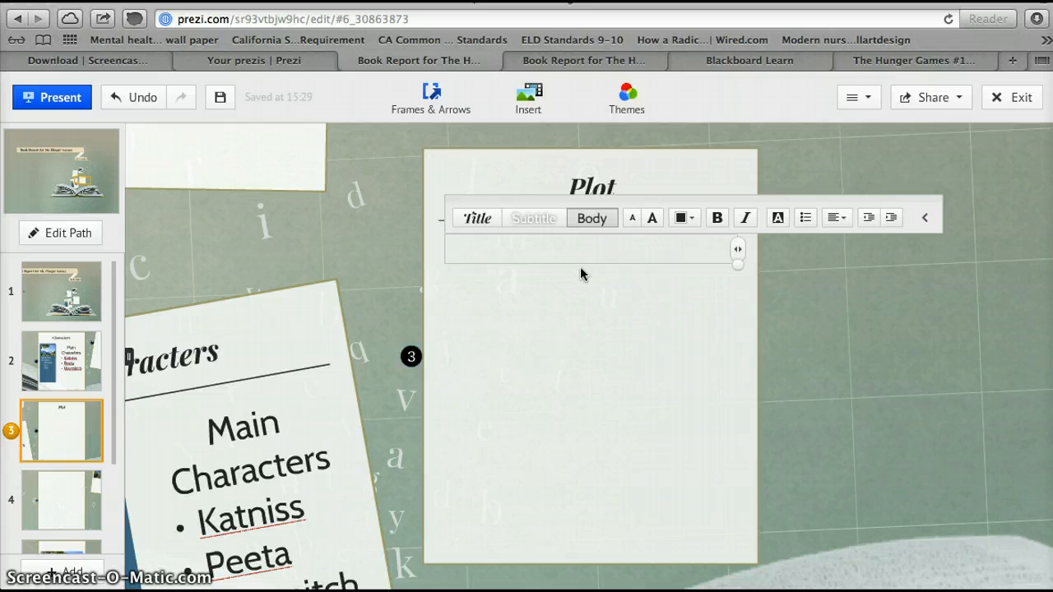
type("THe")
key("BackSpace")
key("BackSpace")
key("BackSpace")
type("he Hunger Games is ")
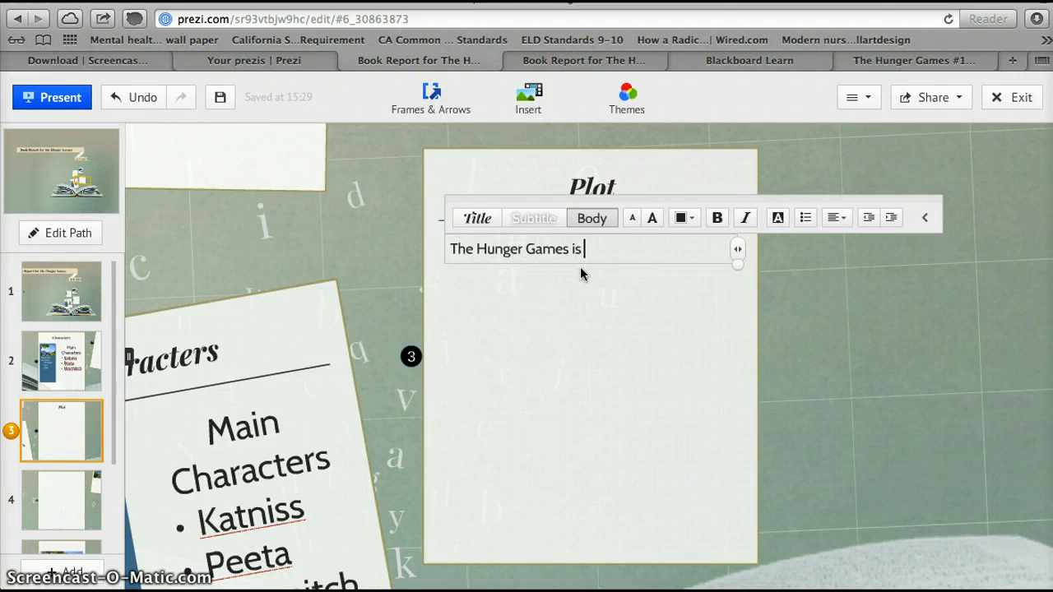
type("about a young ")
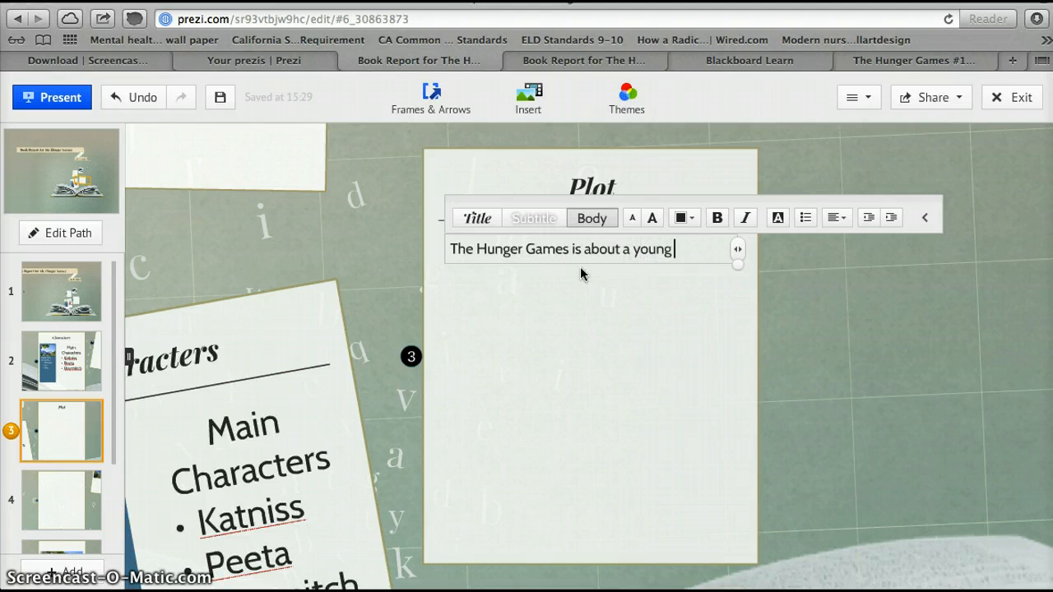
type("fir")
type("girl who ")
type("mus")
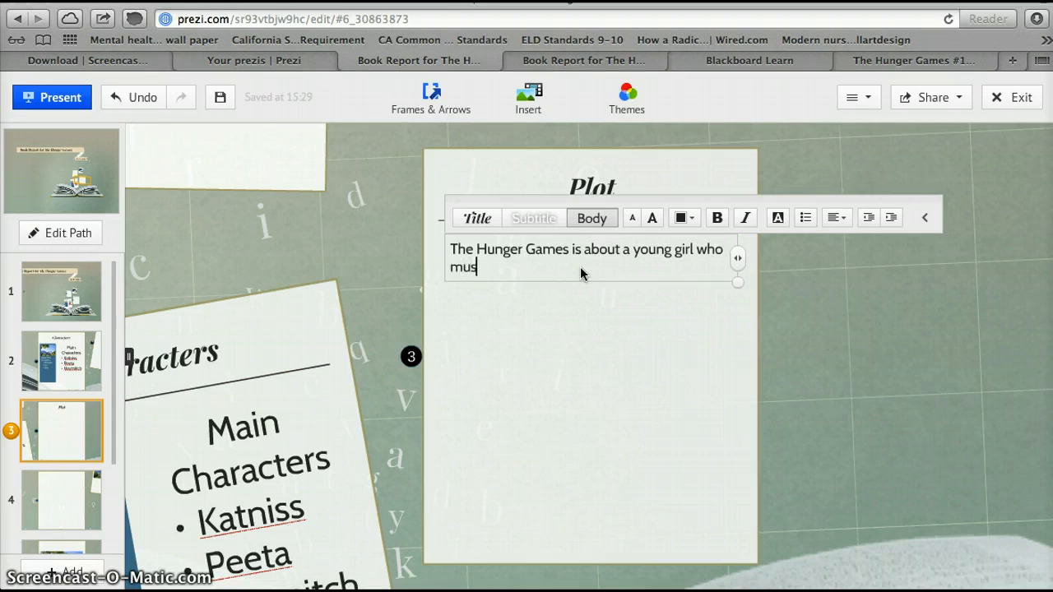
type("t fight in an")
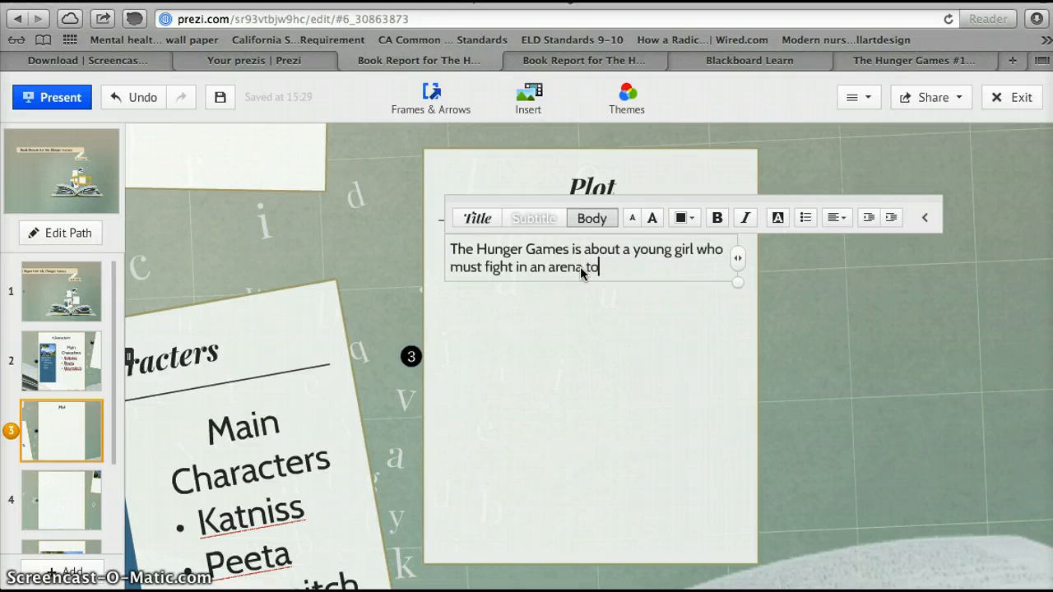
type("arena to  save her sisiter's li")
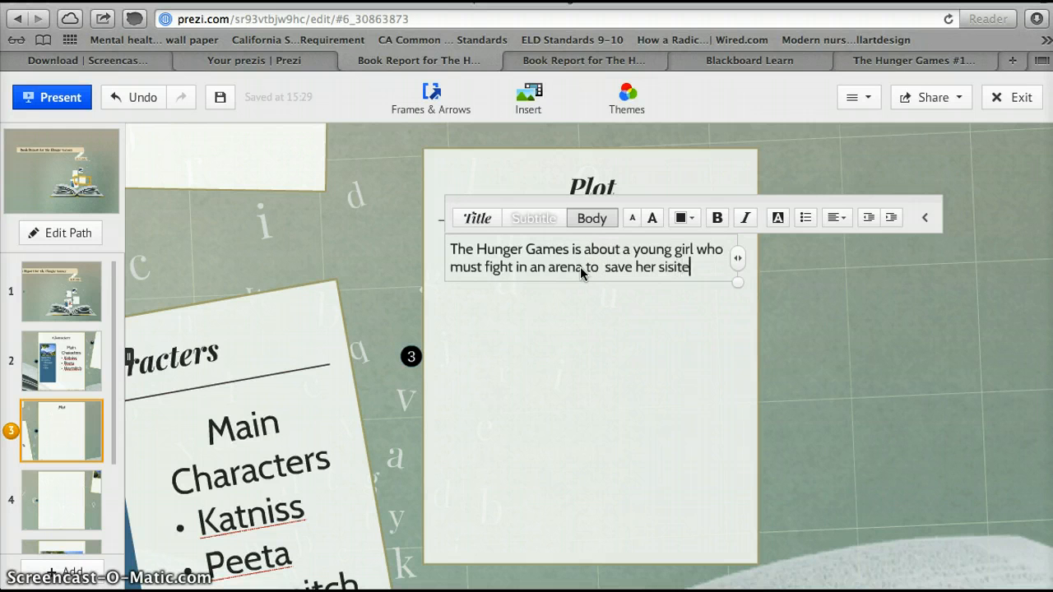
key("BackSpace")
key("BackSpace")
key("BackSpace")
key("BackSpace")
key("BackSpace")
key("BackSpace")
key("BackSpace")
key("BackSpace")
key("BackSpace")
type("ter's life.")
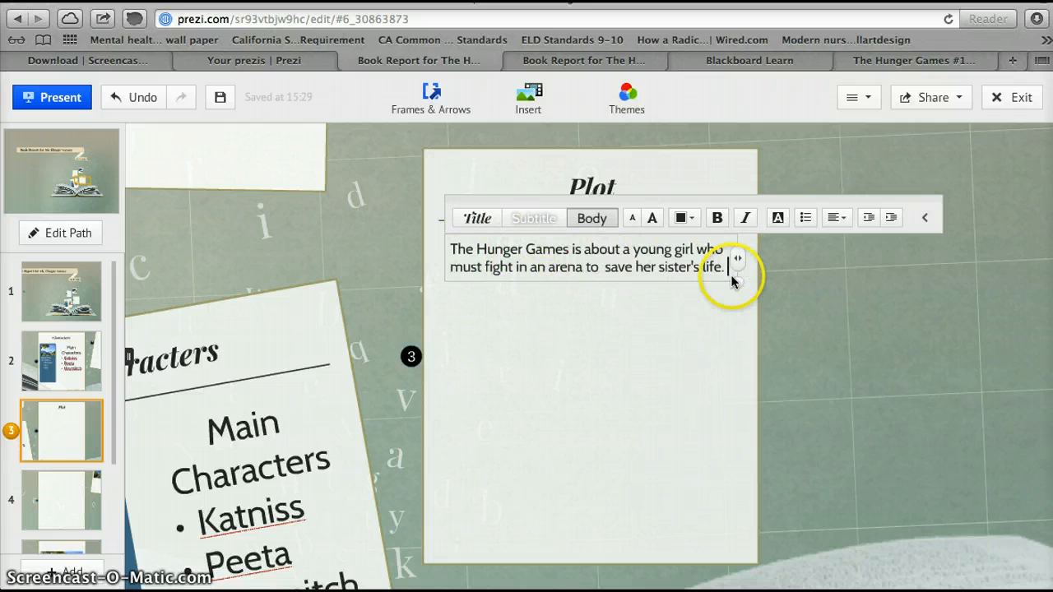
Step: Try magenta, green and lime as the text color of the plot sentence, and set it to black
left_click_drag(727, 265, 444, 251)
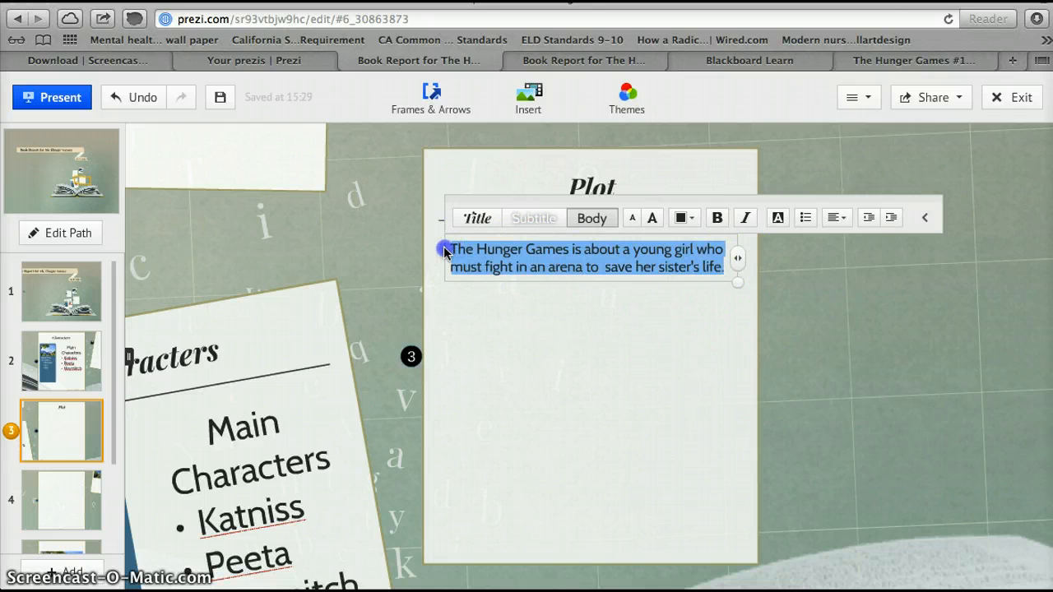
left_click(690, 217)
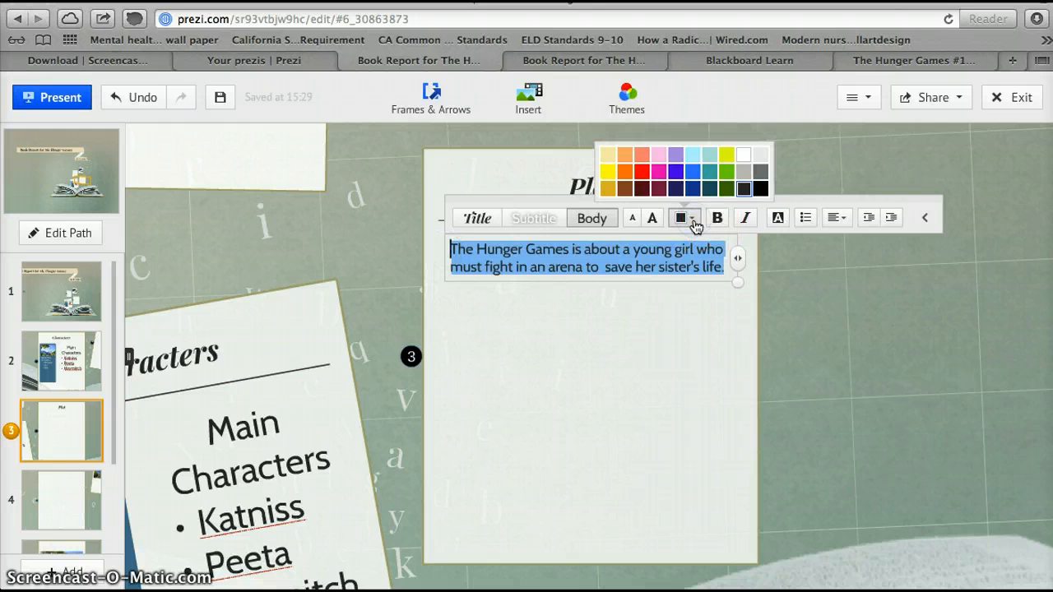
left_click(659, 172)
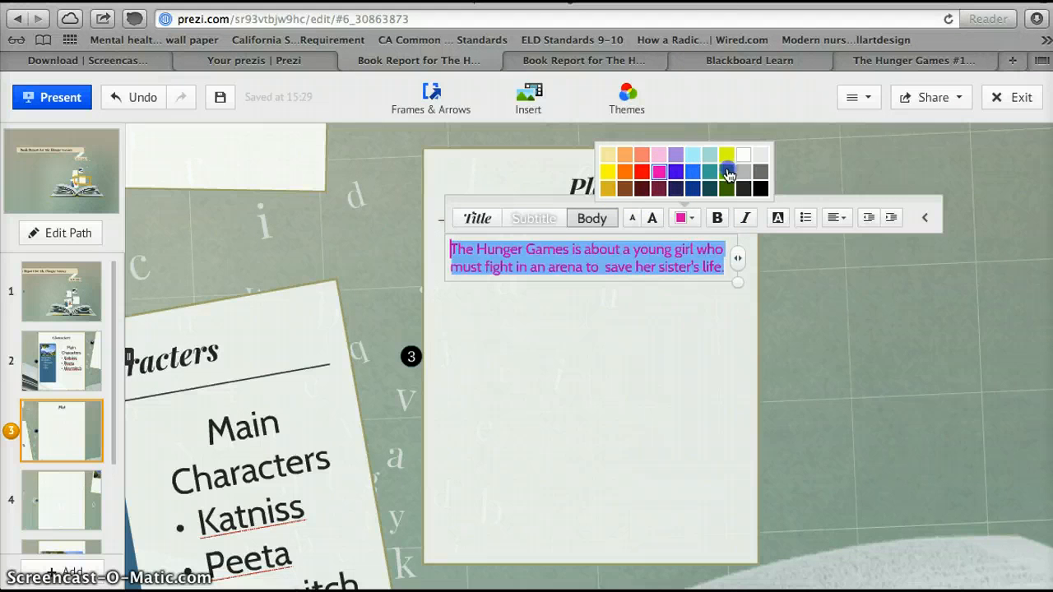
left_click(728, 173)
left_click(725, 154)
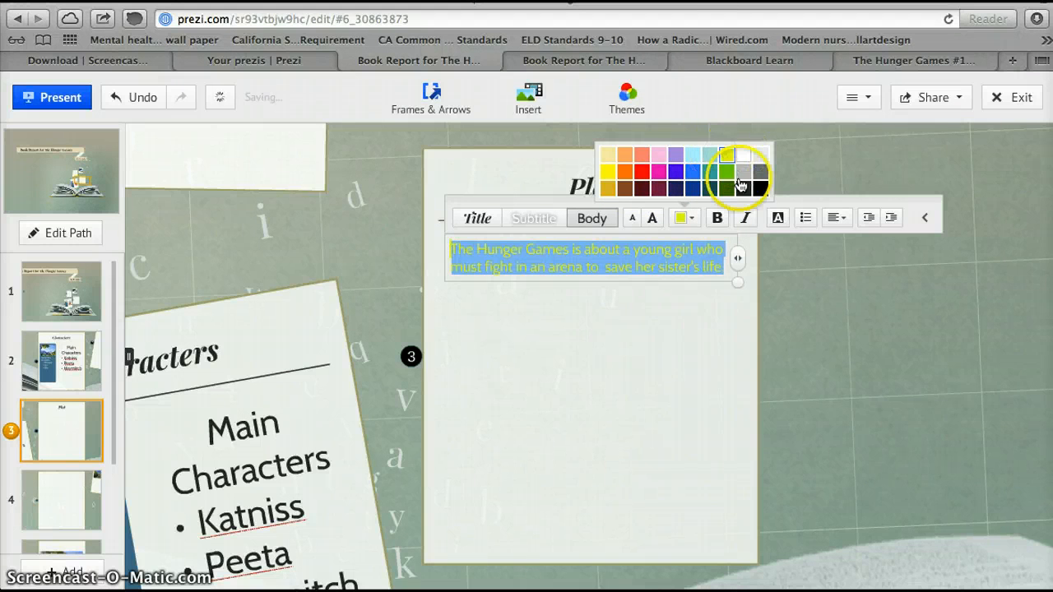
left_click(759, 189)
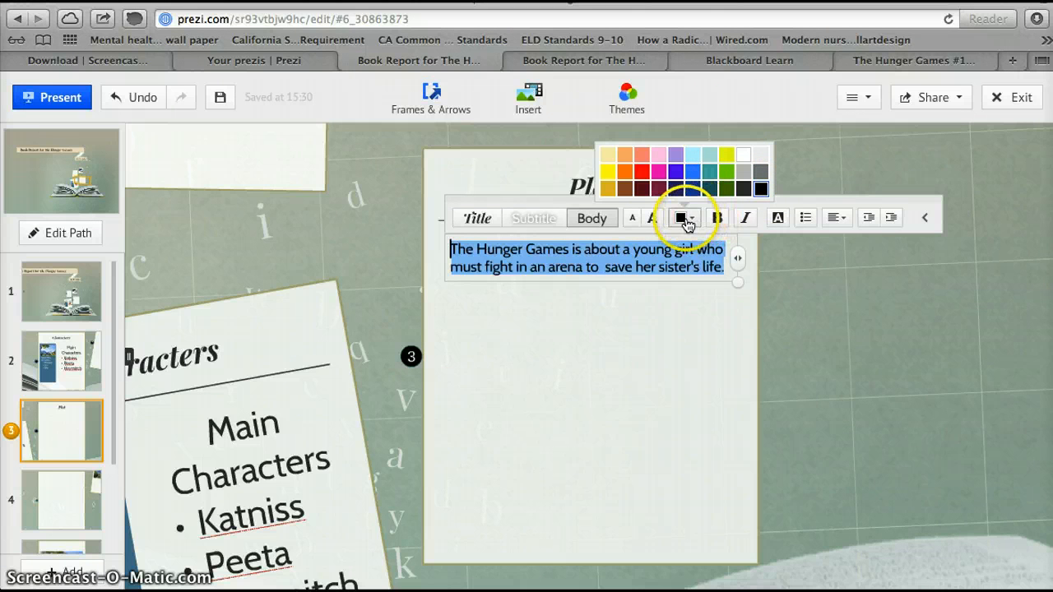
Step: Go to path point 4 and enter "Conflicts" as its heading
left_click(665, 335)
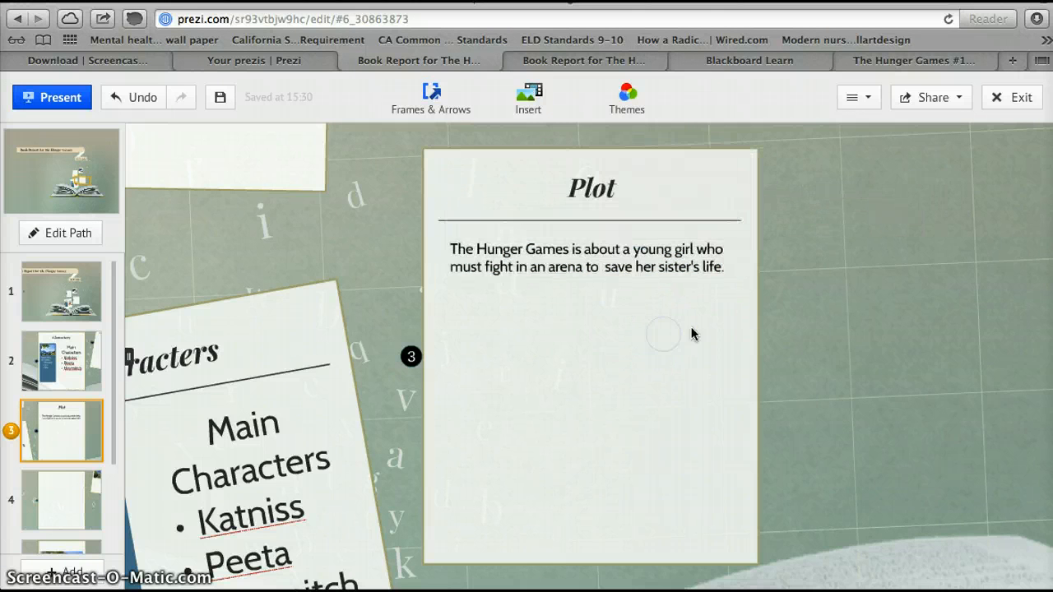
left_click(48, 497)
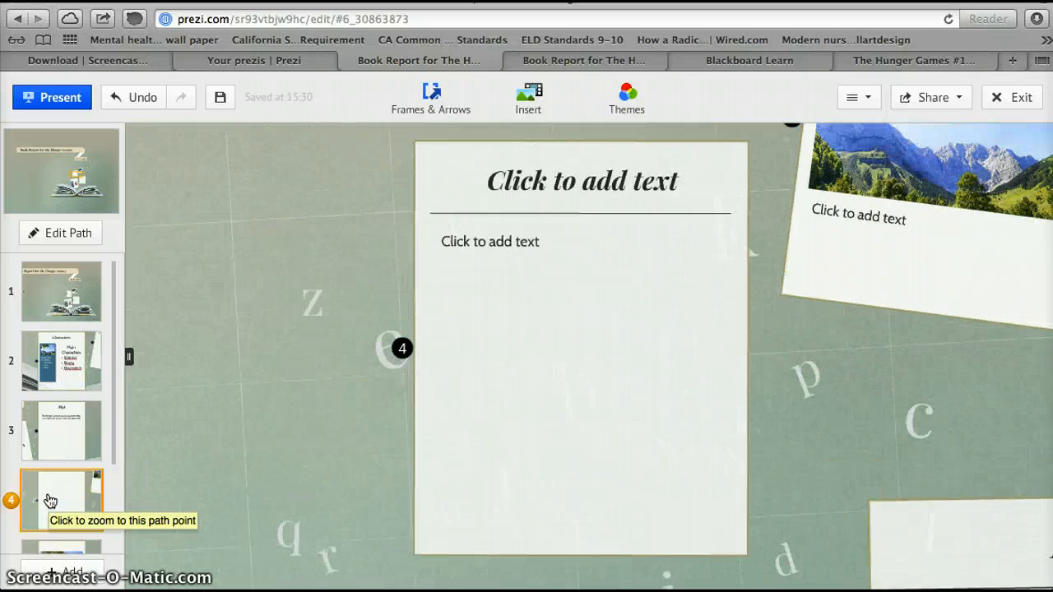
left_click(623, 189)
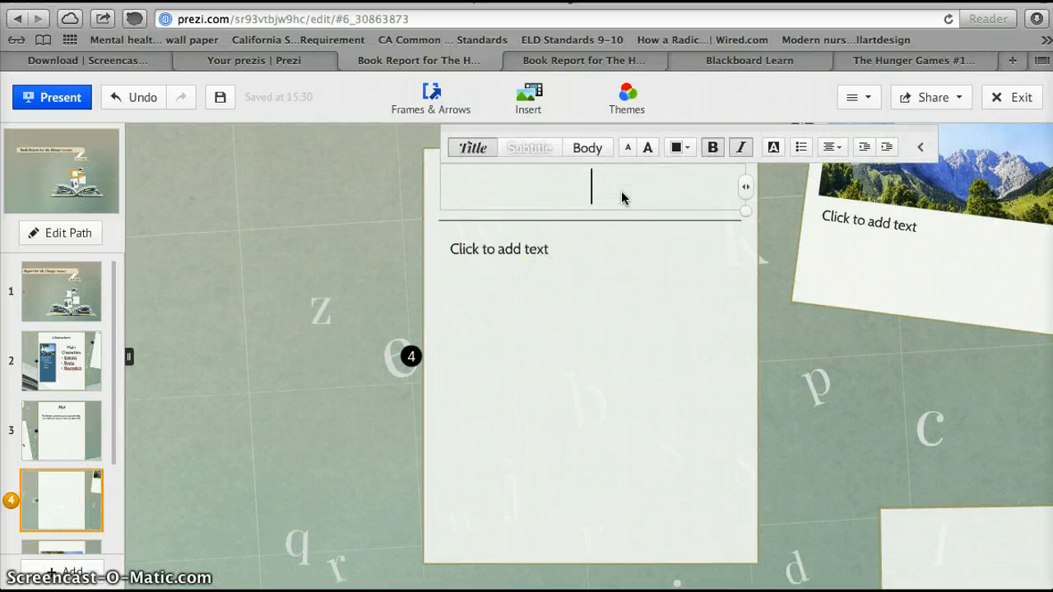
type("Conflicts")
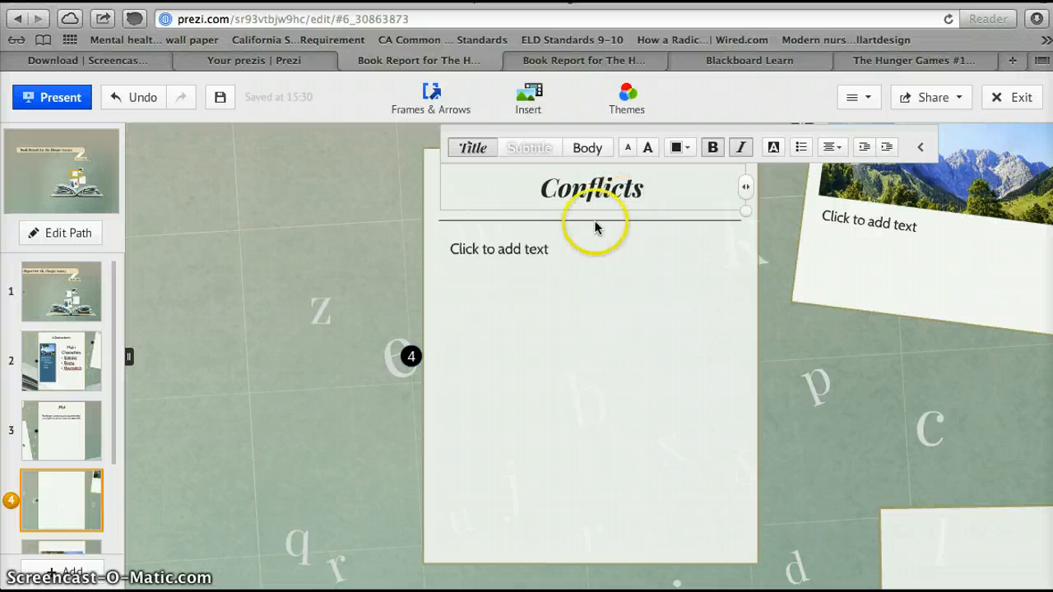
Step: Add a bulleted list under "Conflicts" with the items "Katniss's Love Life" and "Katniss fighting for her life"
left_click(501, 252)
left_click(806, 224)
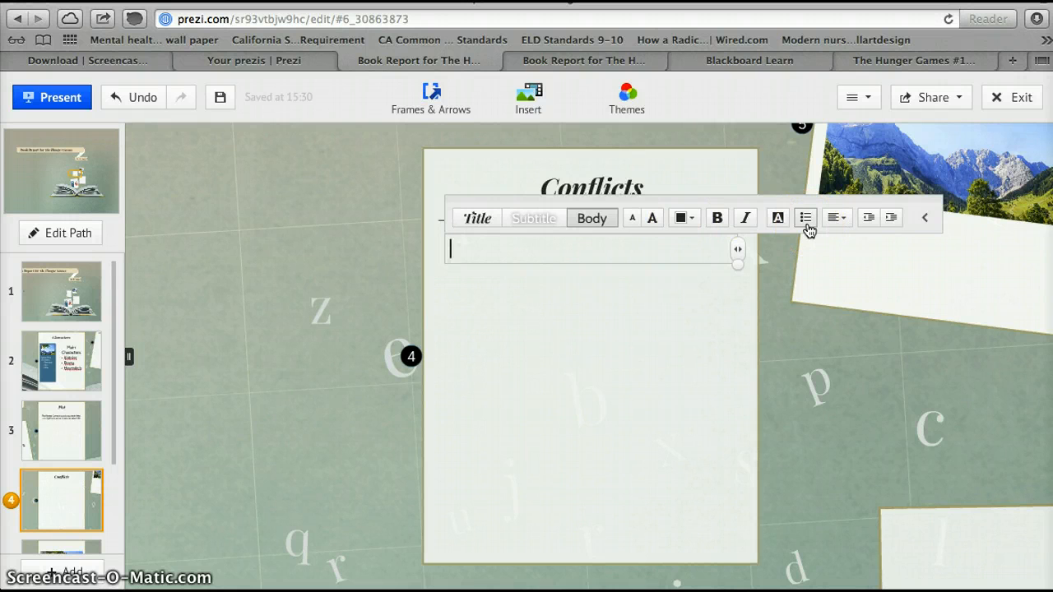
left_click(806, 222)
type("Katn")
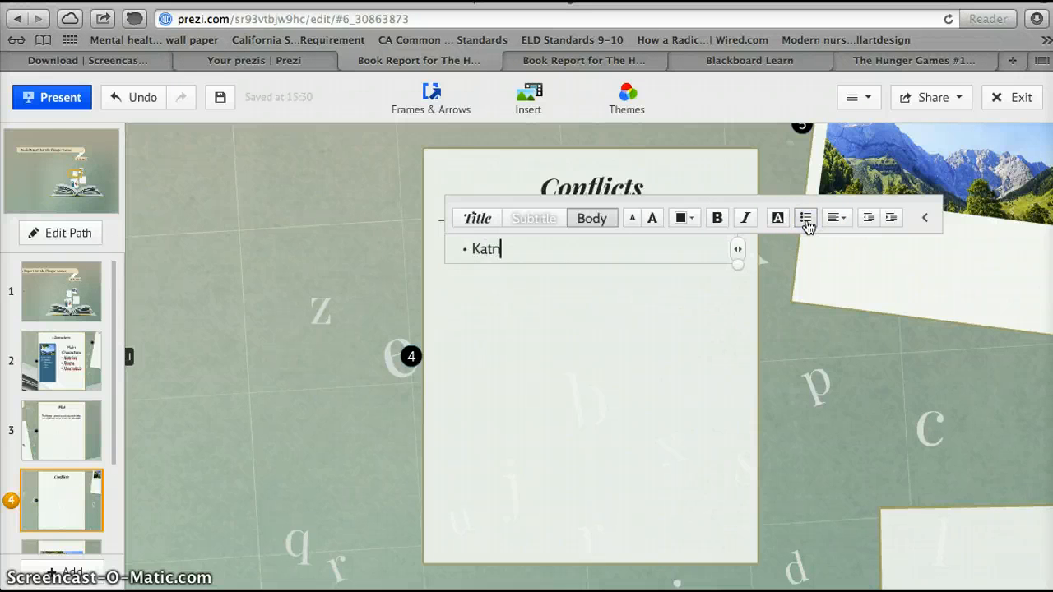
type("iss's Love Life")
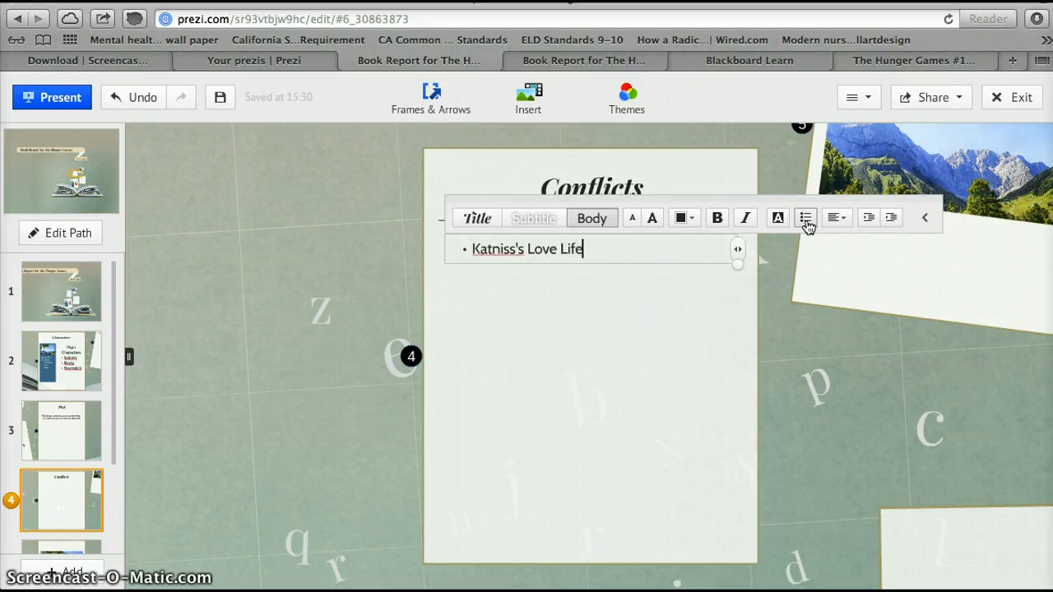
key("Return")
type("Kat")
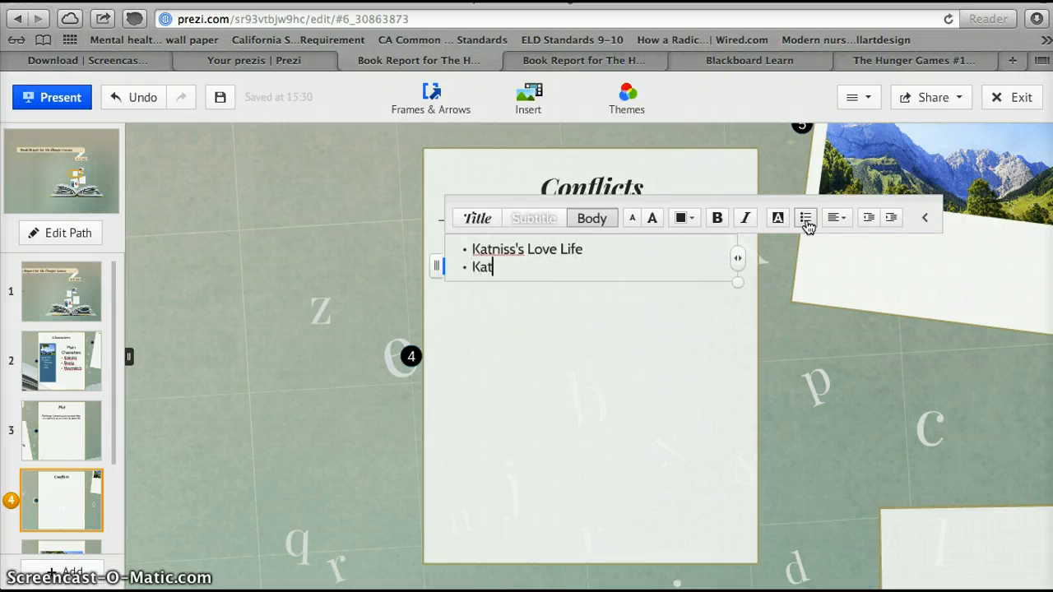
type("niss fighting for her life")
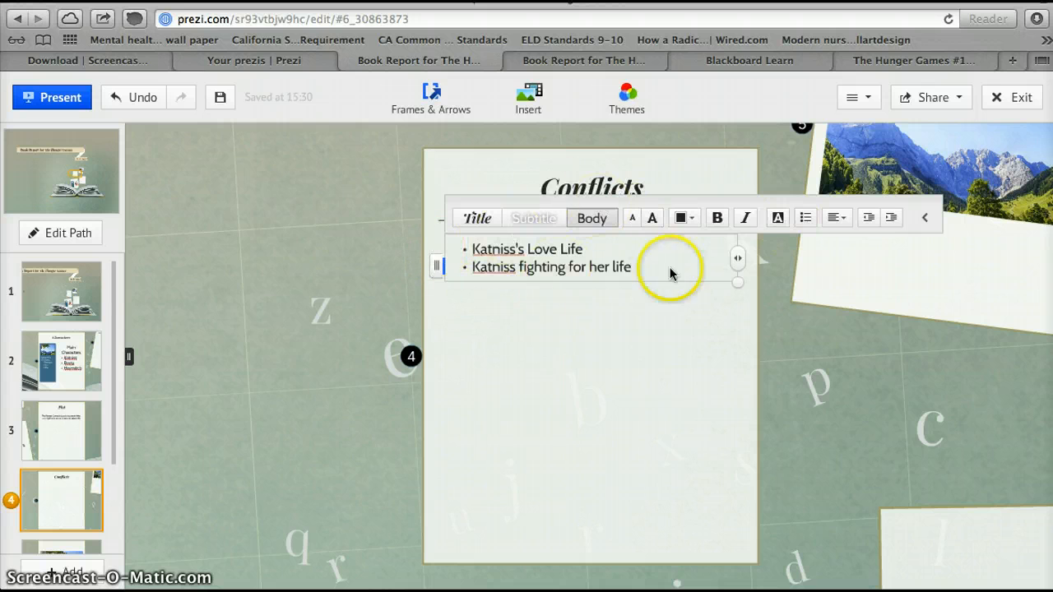
left_click(658, 296)
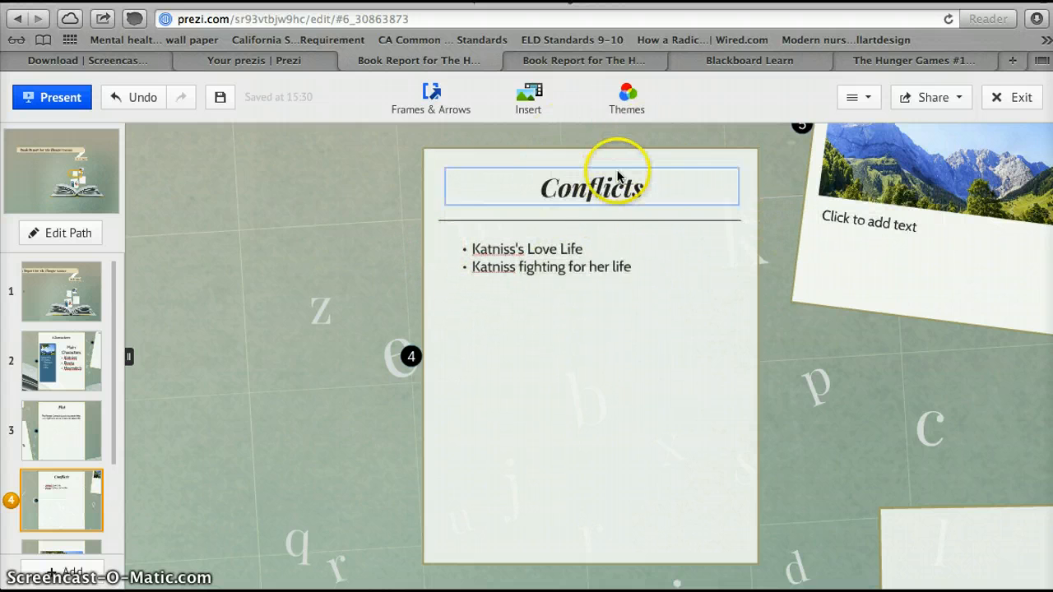
Step: Go to path point 5 and enter "Resolutions" as its heading
scroll(54, 502, "down", 3)
left_click(58, 453)
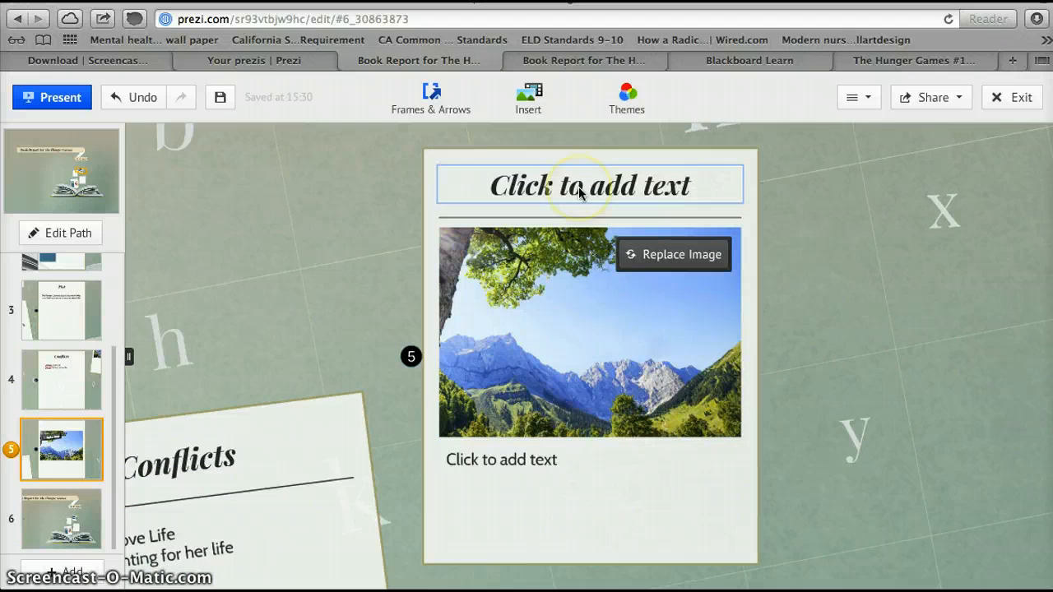
left_click(578, 187)
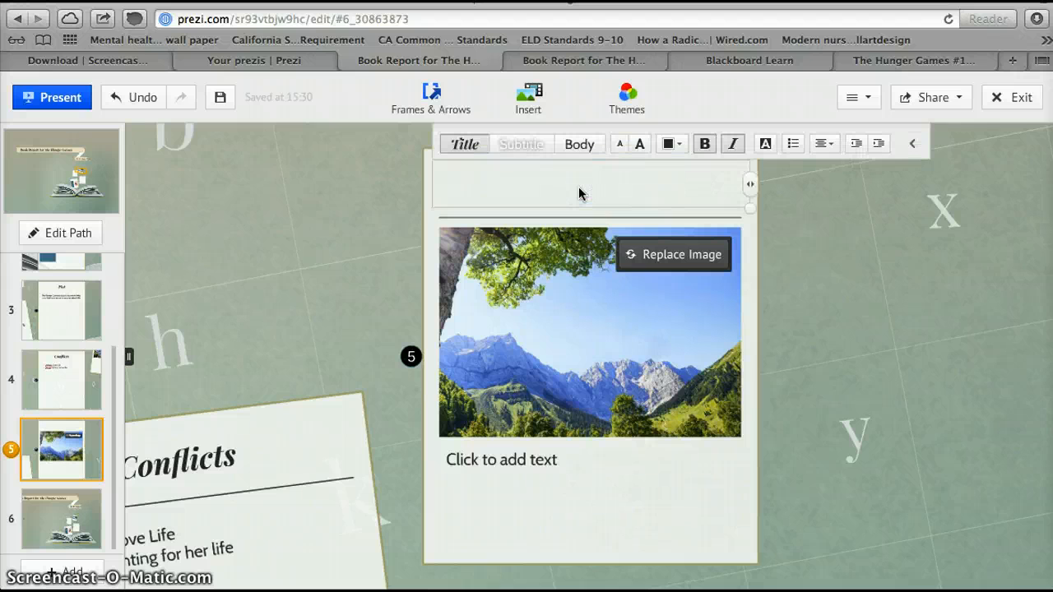
type("Reso")
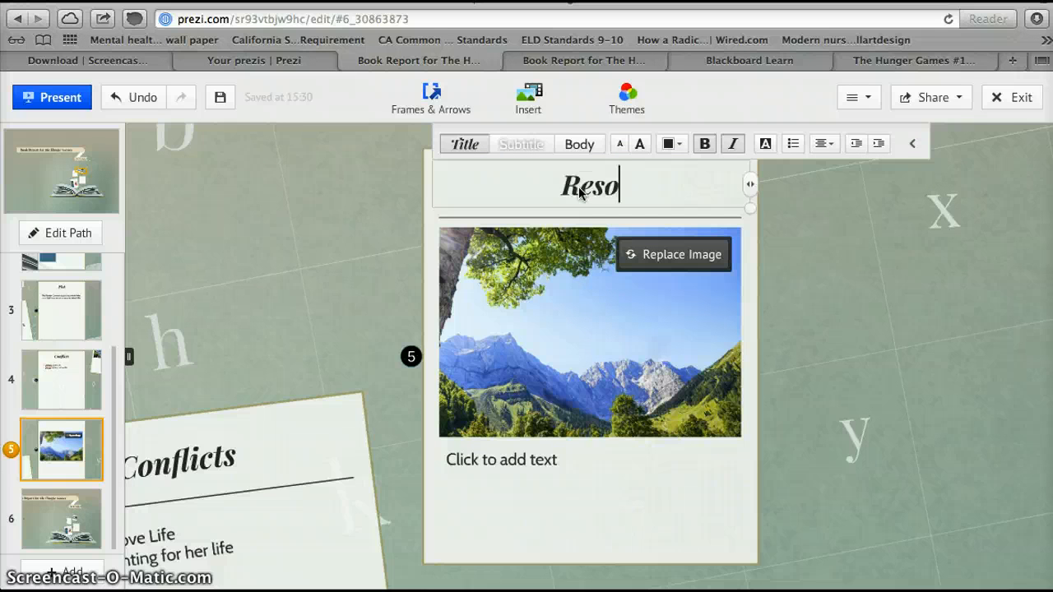
type("lutions")
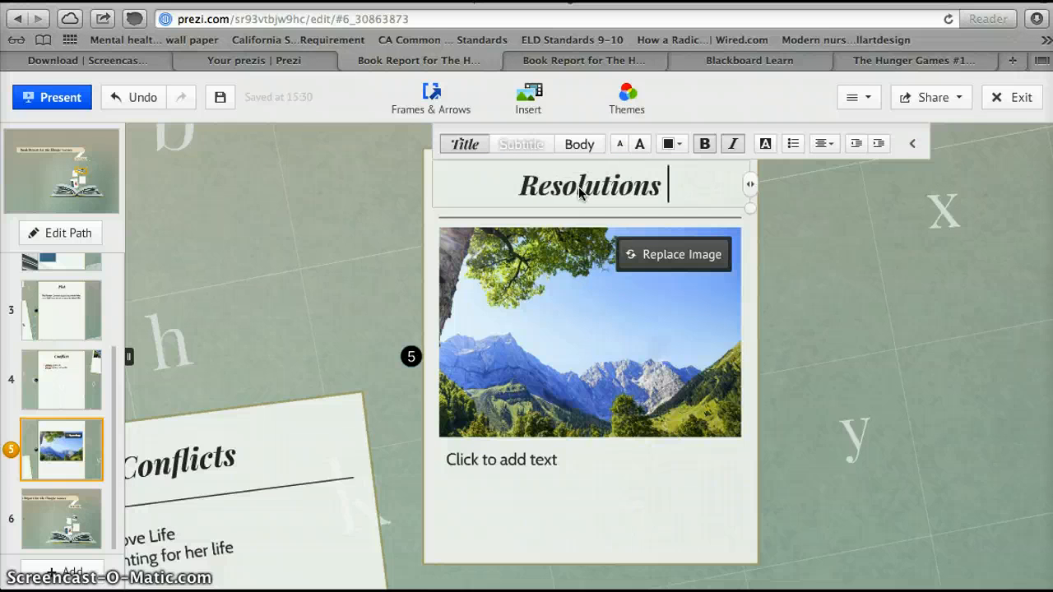
Step: Enter the bulleted line "Katniss wins the games." in the body text below the landscape image
left_click(567, 465)
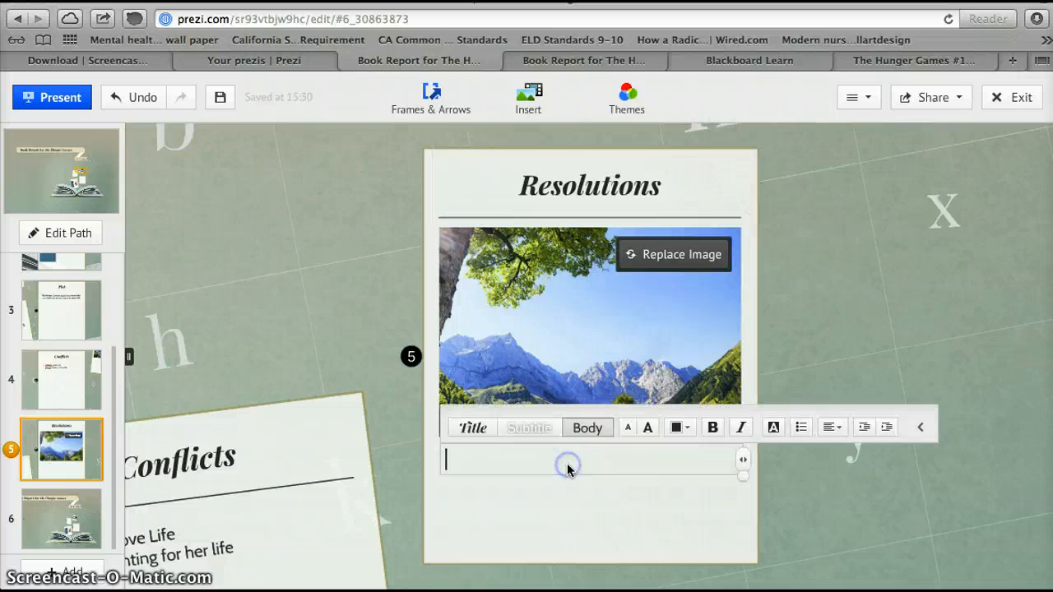
left_click(551, 473)
left_click(801, 427)
type("C")
key("BackSpace")
type("C")
key("BackSpace")
type("Katniss win")
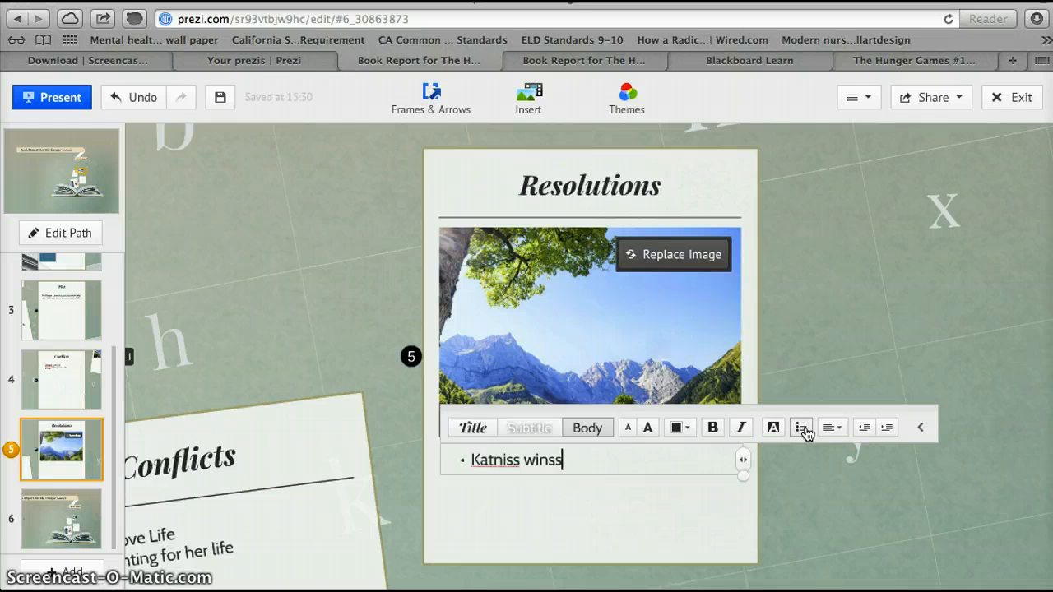
type("s the")
type(" hun")
key("BackSpace")
key("BackSpace")
key("BackSpace")
type("gm")
key("BackSpace")
type("ames.")
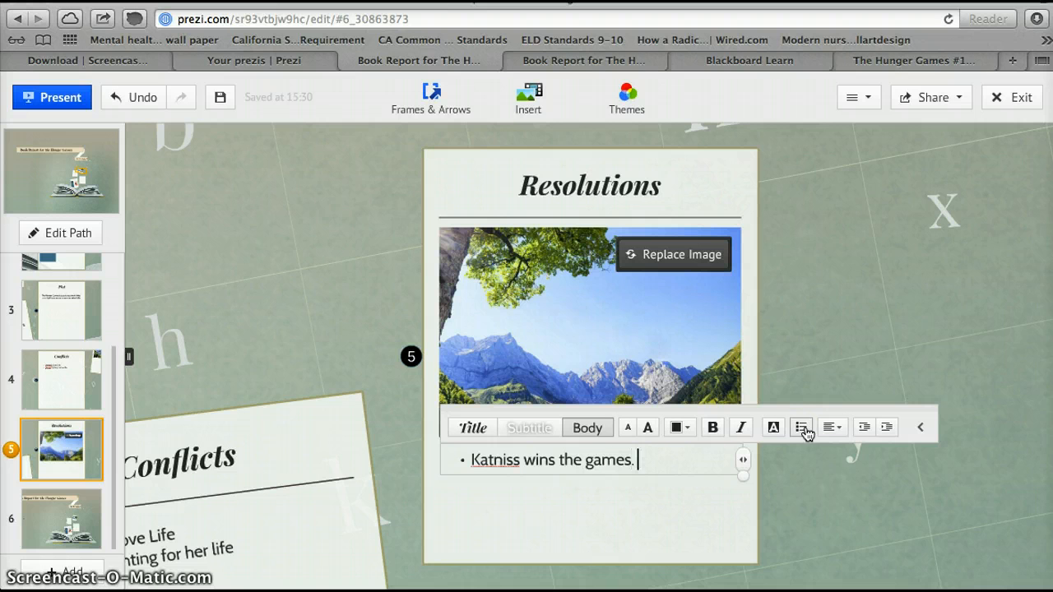
left_click(681, 476)
left_click(677, 499)
Step: Start replacing the landscape image under "Resolutions" and search web images for "katniss everdeen"
left_click(674, 322)
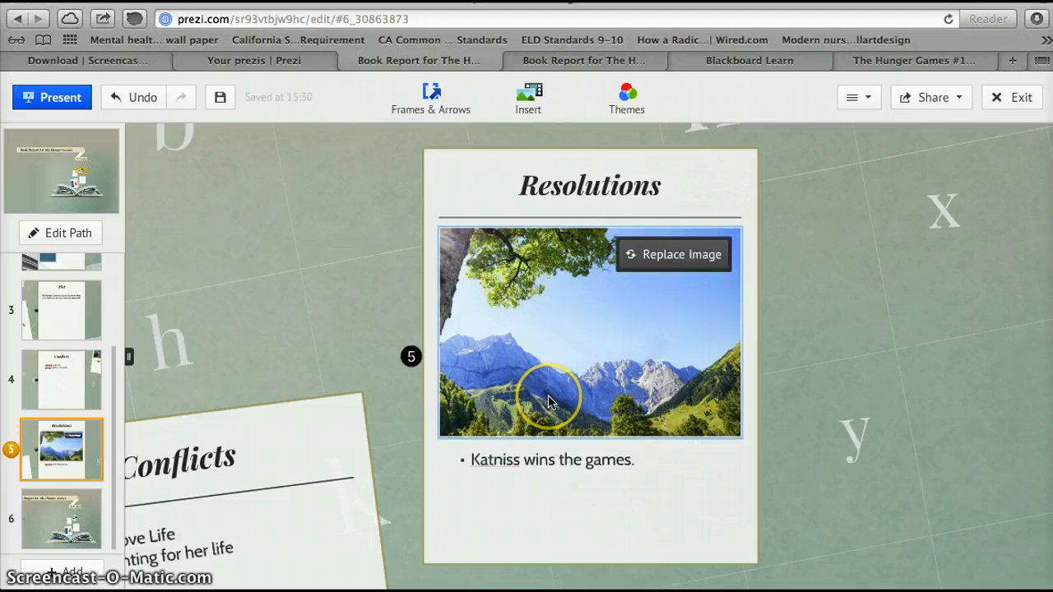
left_click(649, 256)
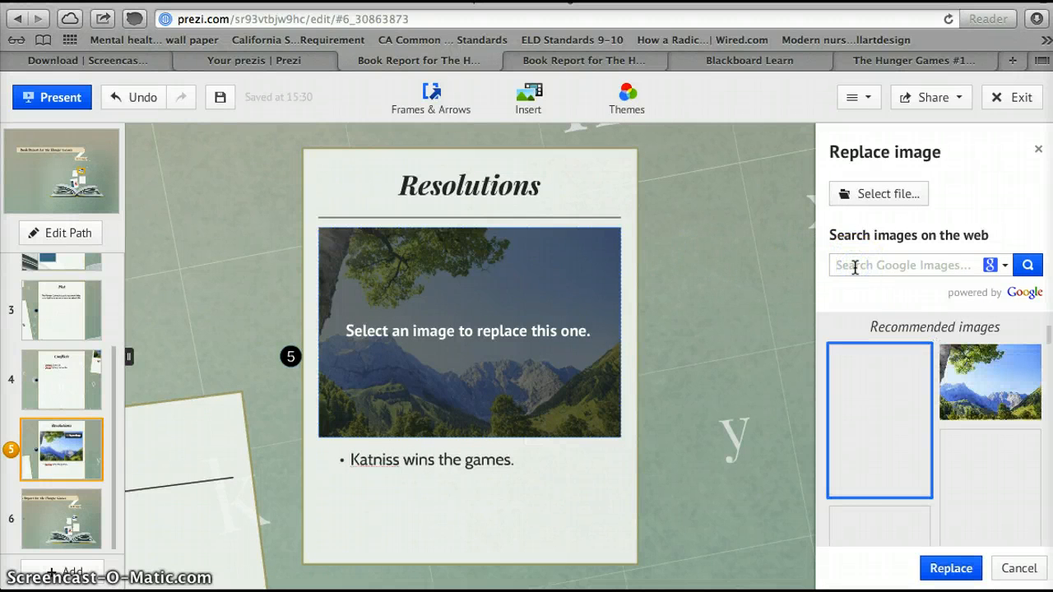
left_click(854, 268)
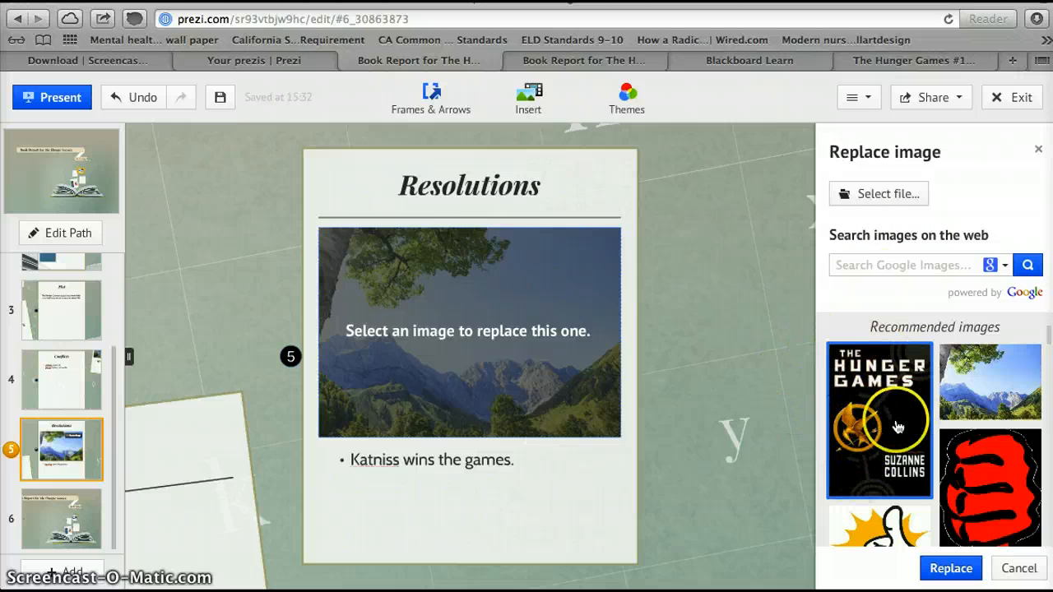
left_click(876, 264)
type("kat")
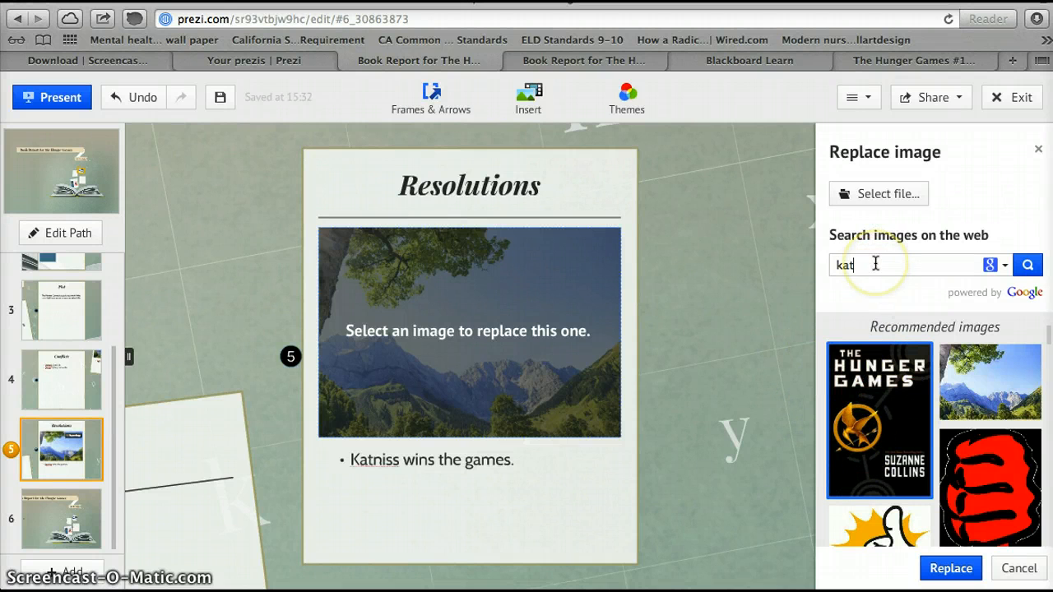
type("niss everd")
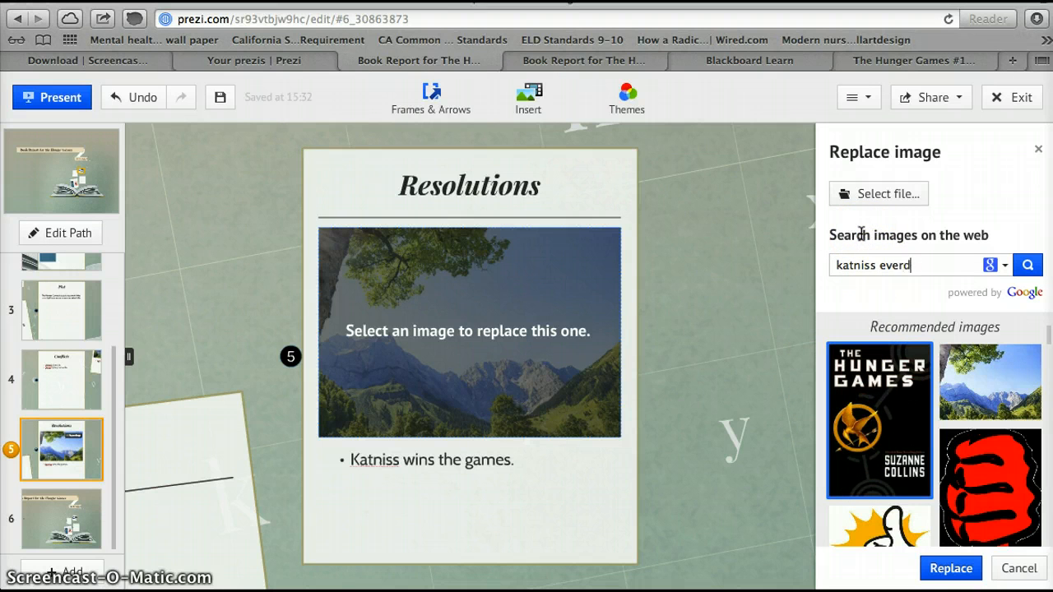
type("een")
key("Return")
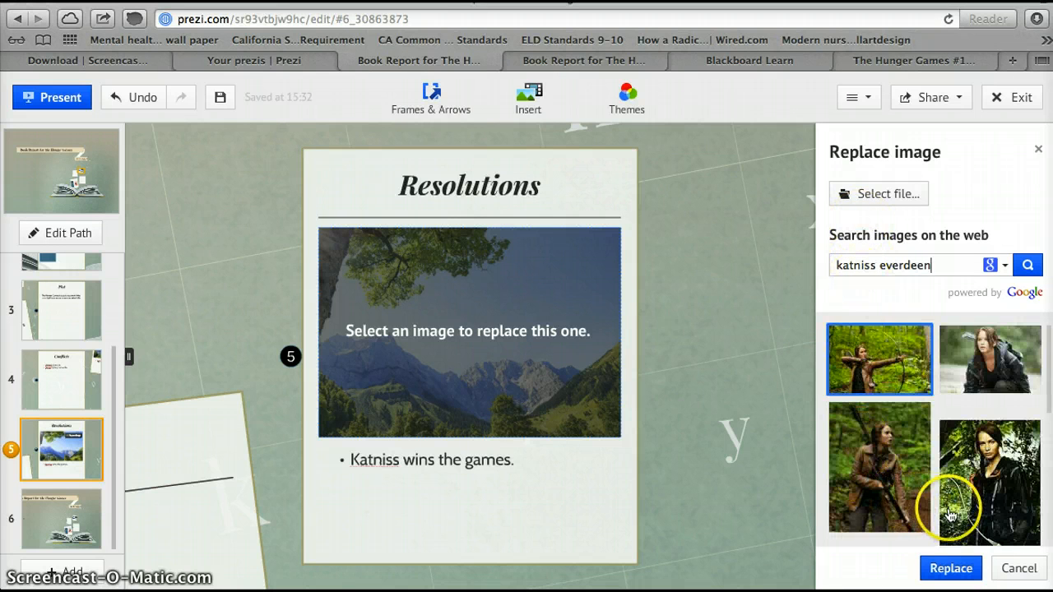
Step: Look through the image results and replace the landscape with the first picture, the archer drawing a bow in the forest
scroll(950, 505, "down", 3)
scroll(950, 514, "down", 5)
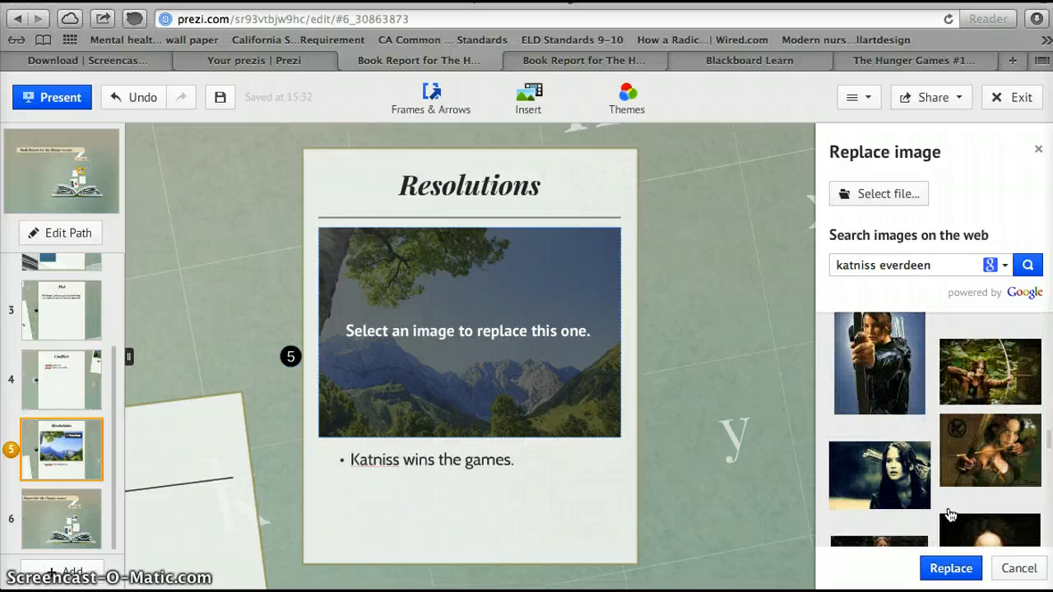
scroll(950, 515, "down", 3)
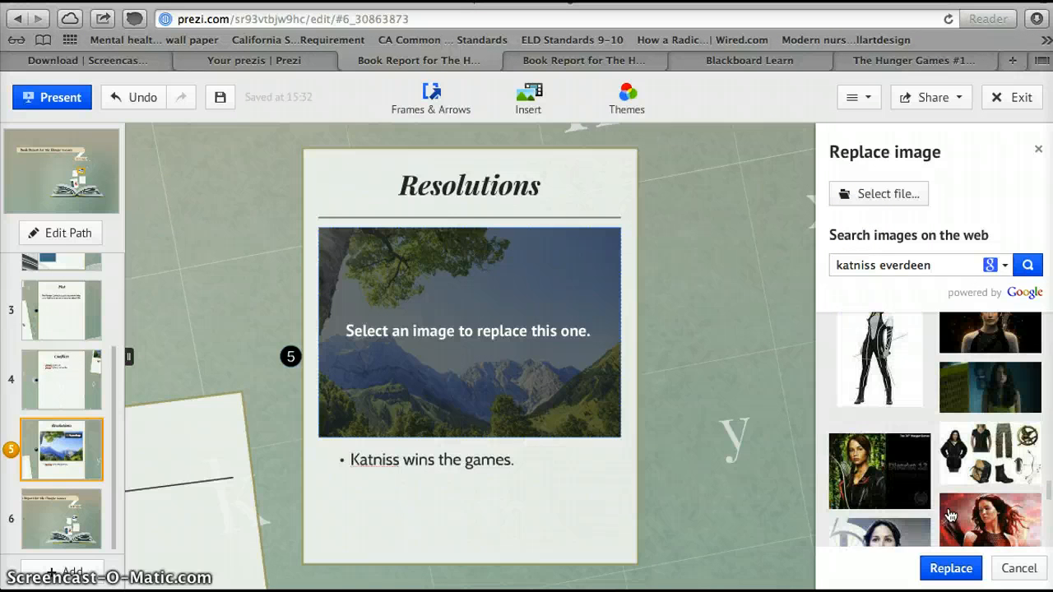
scroll(950, 515, "up", 10)
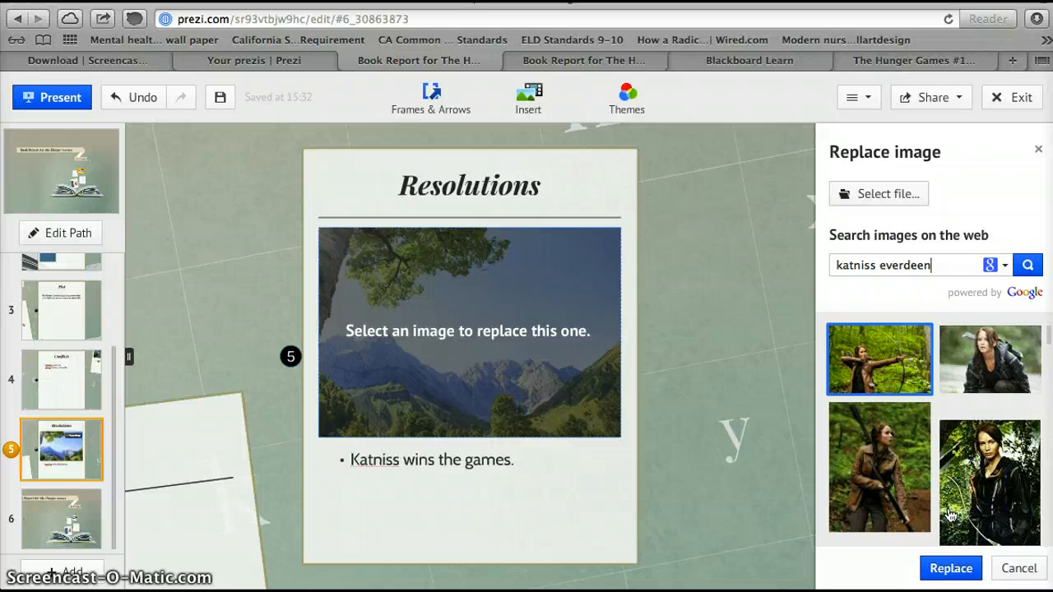
scroll(950, 514, "down", 3)
scroll(950, 515, "down", 3)
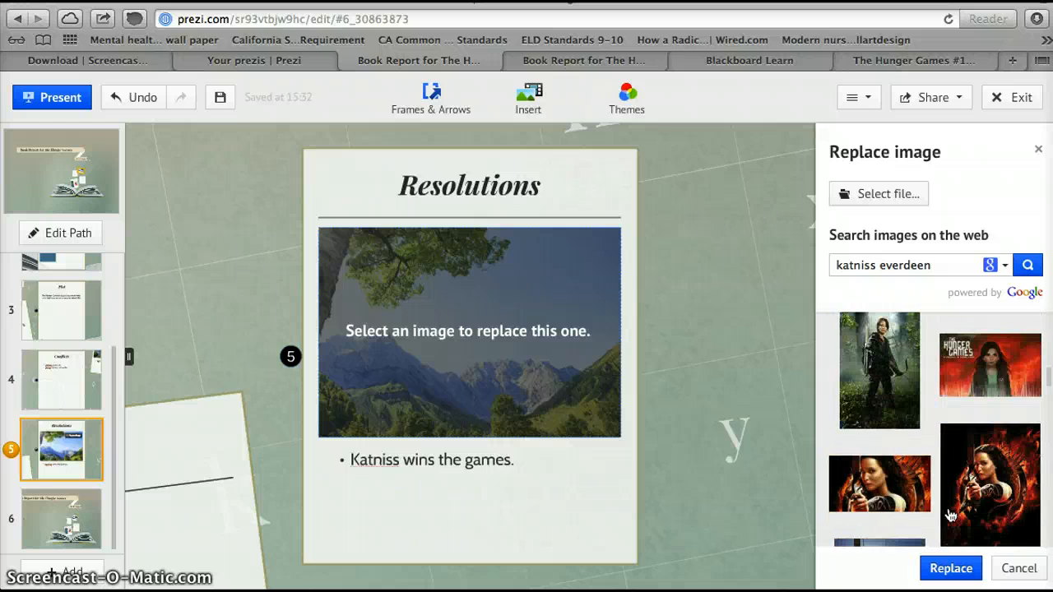
scroll(949, 515, "up", 6)
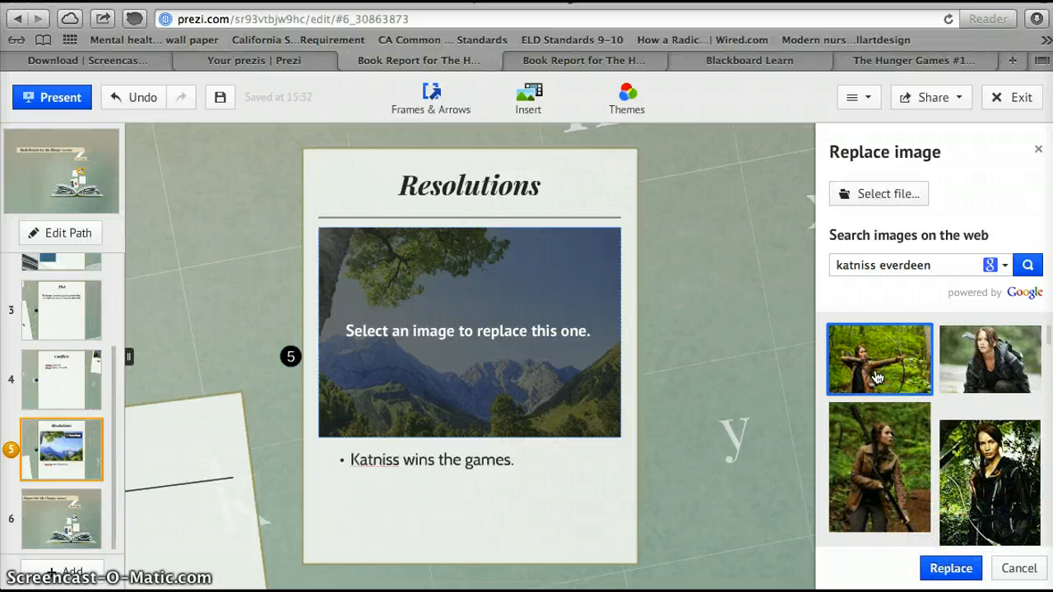
left_click(938, 572)
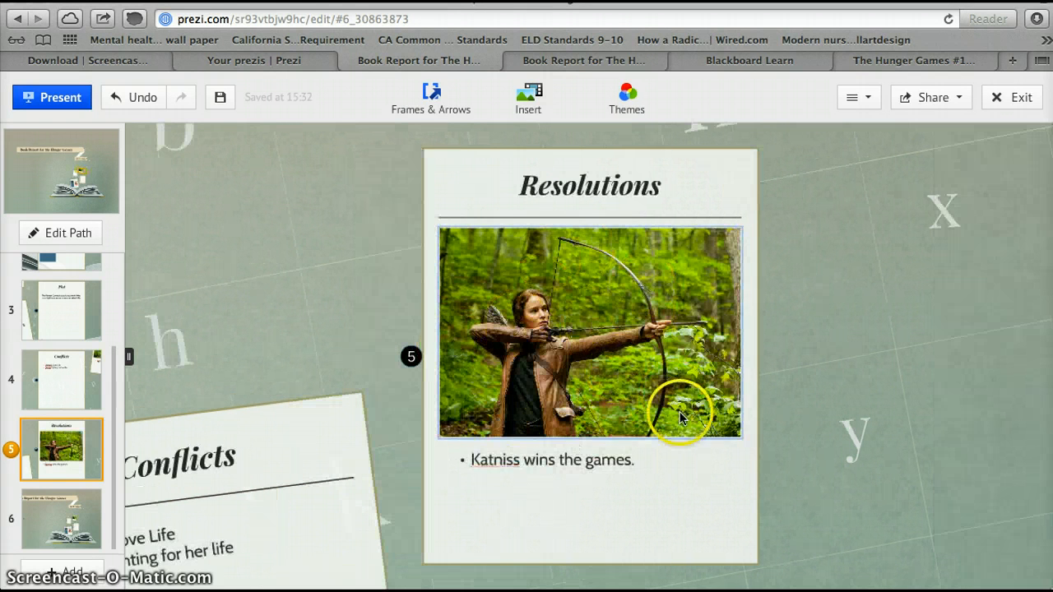
Step: Delete the archer picture from the "Resolutions" frame
right_click(629, 353)
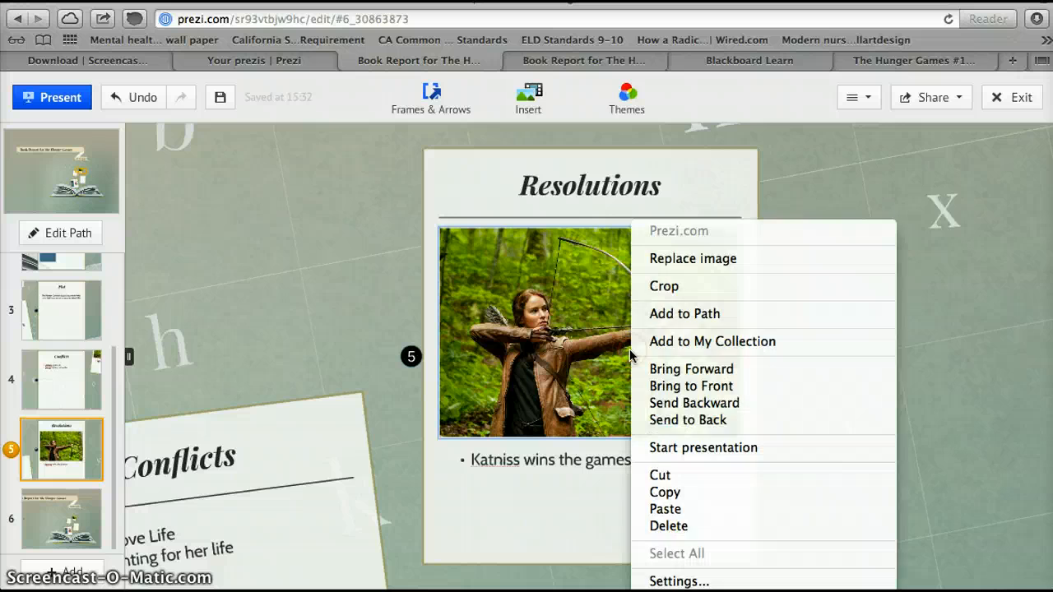
left_click(581, 335)
right_click(581, 334)
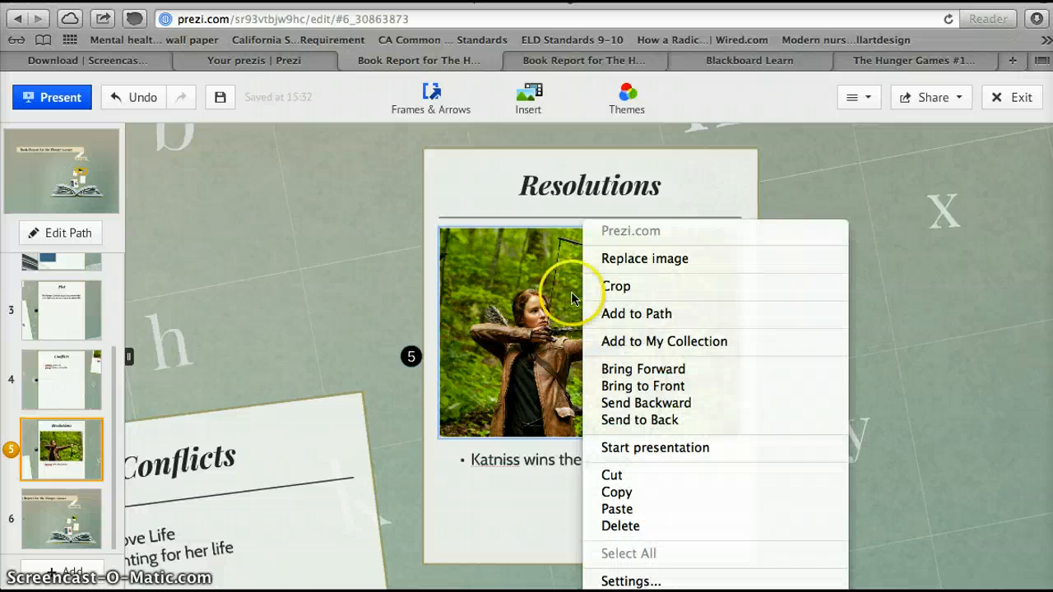
double_click(535, 298)
left_click(482, 283)
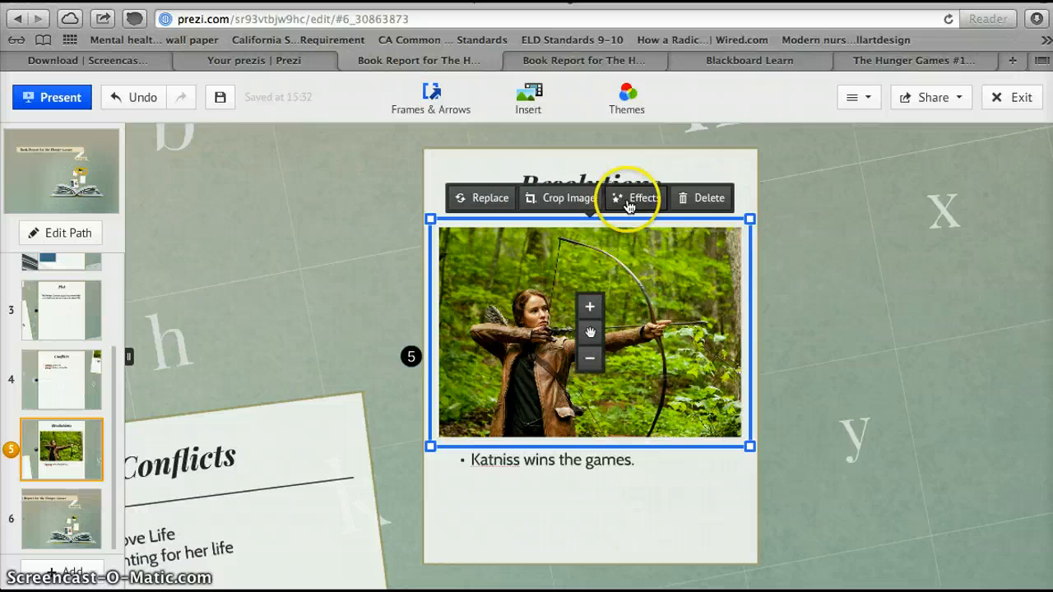
left_click(709, 198)
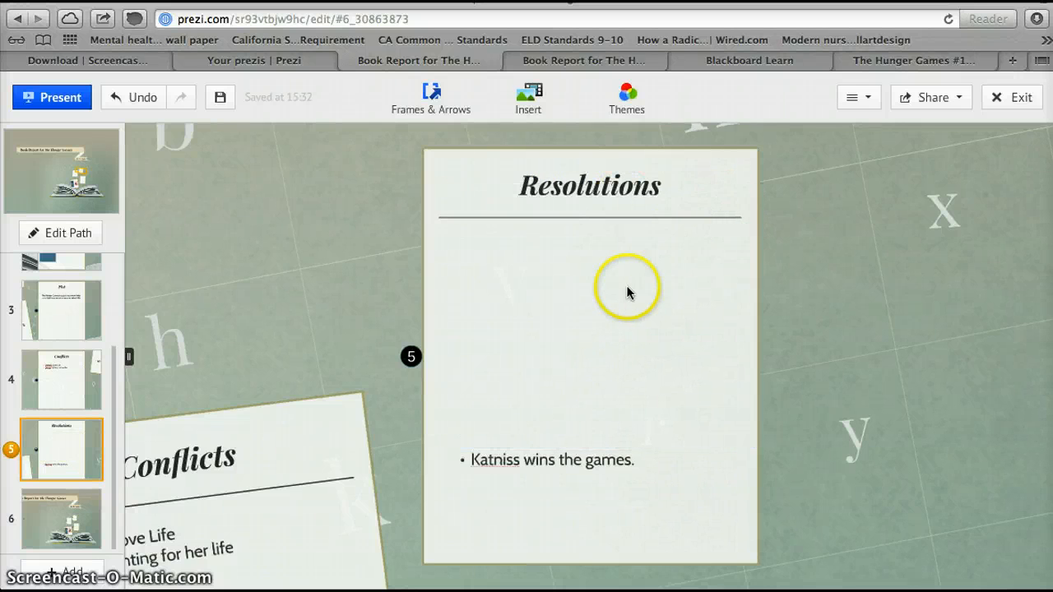
Step: Insert the recommended image of The Hunger Games book cover into the "Resolutions" frame
left_click(619, 298)
left_click(526, 307)
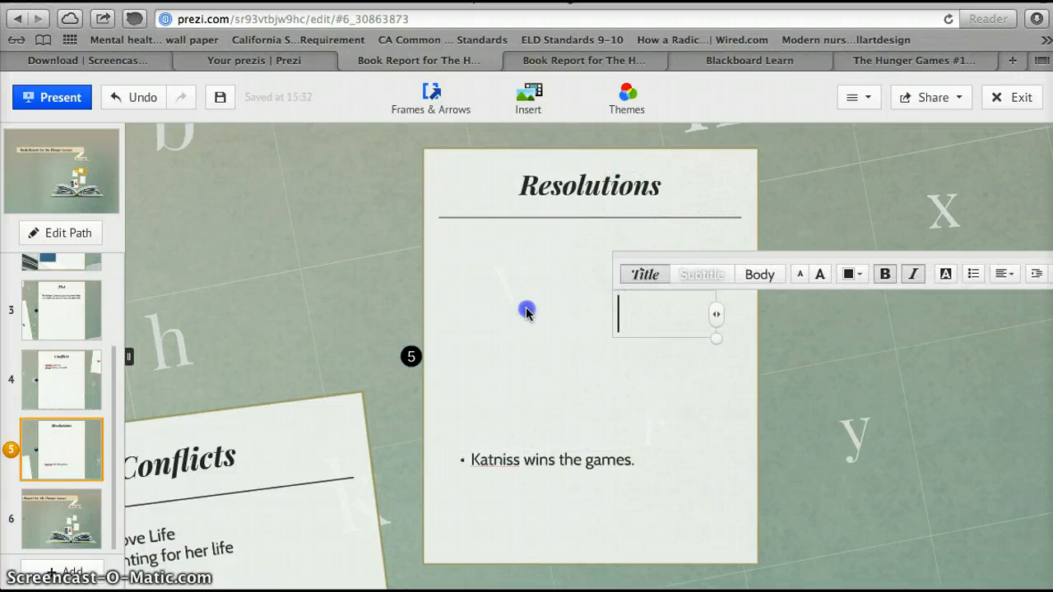
left_click(523, 103)
left_click(523, 139)
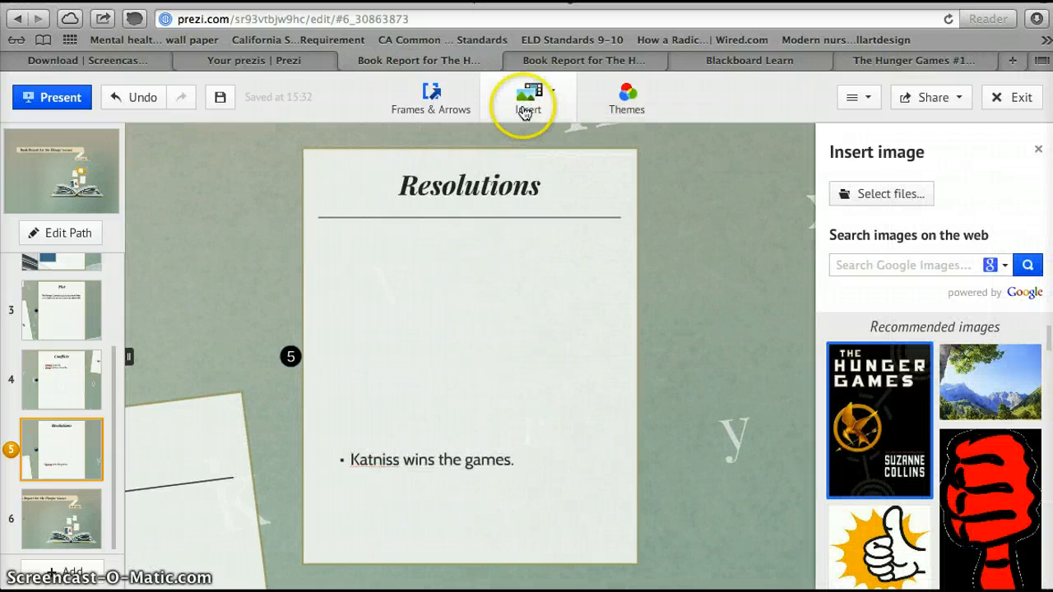
left_click(523, 108)
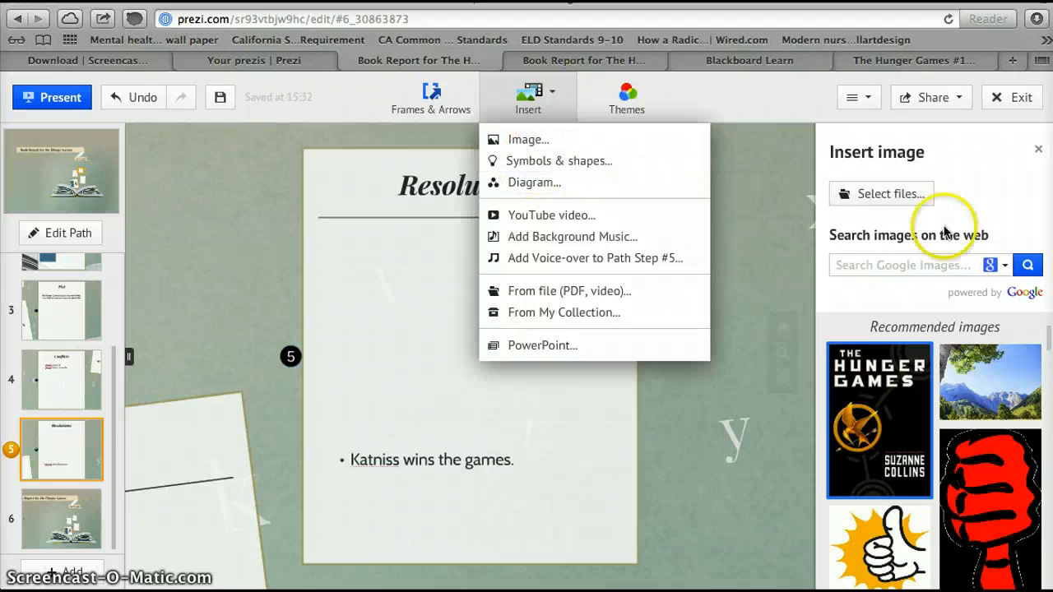
left_click(872, 409)
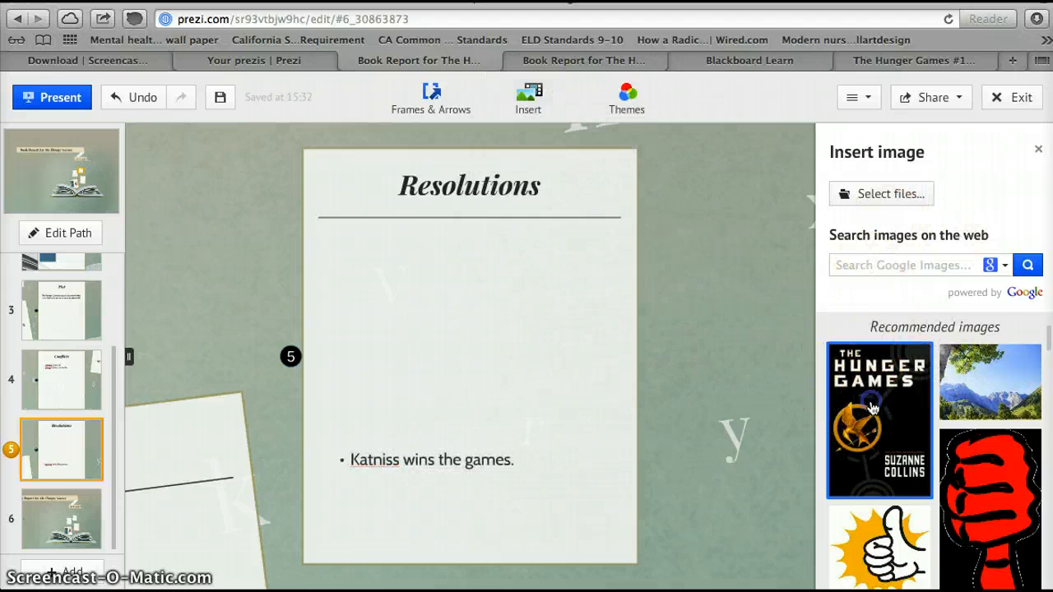
right_click(871, 406)
left_click(861, 407)
left_click(861, 407)
left_click(663, 411)
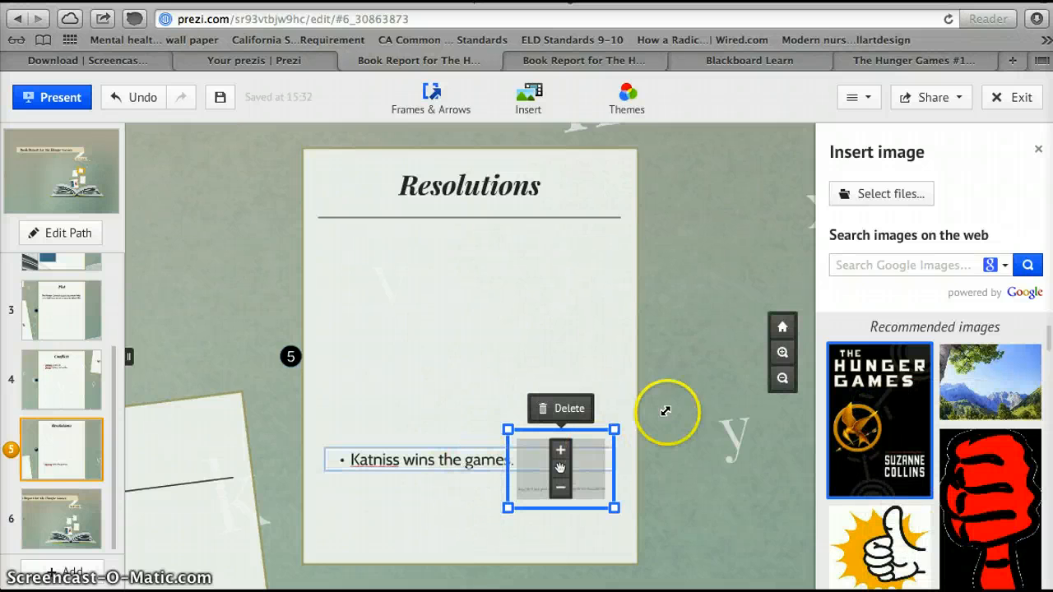
left_click(875, 398)
right_click(875, 398)
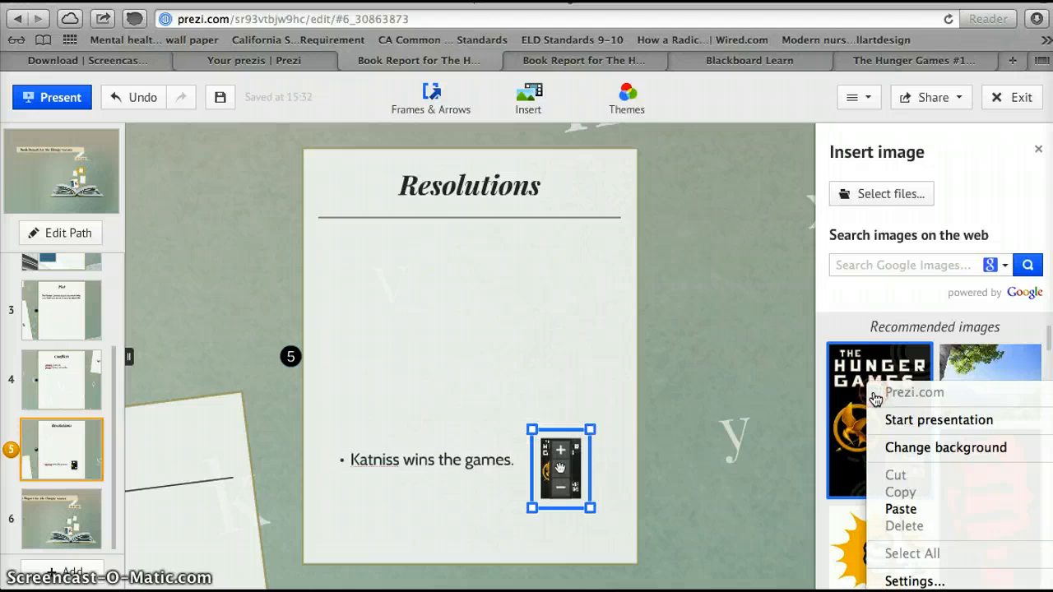
left_click(379, 492)
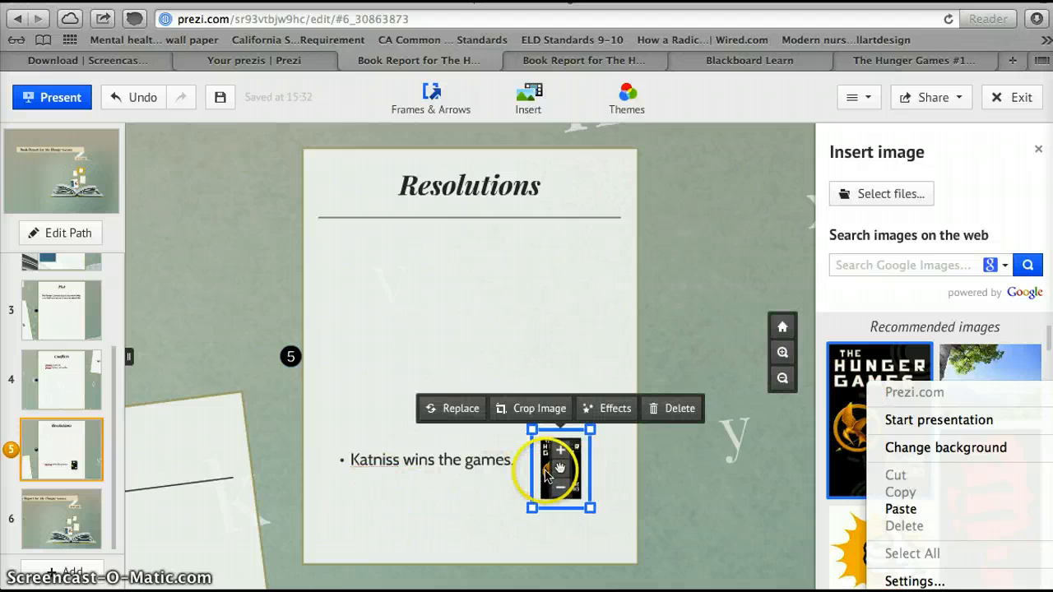
Step: Move the small book cover into the empty area between the "Resolutions" heading and the bulleted line
left_click(546, 471)
left_click(505, 391)
left_click_drag(559, 492, 444, 317)
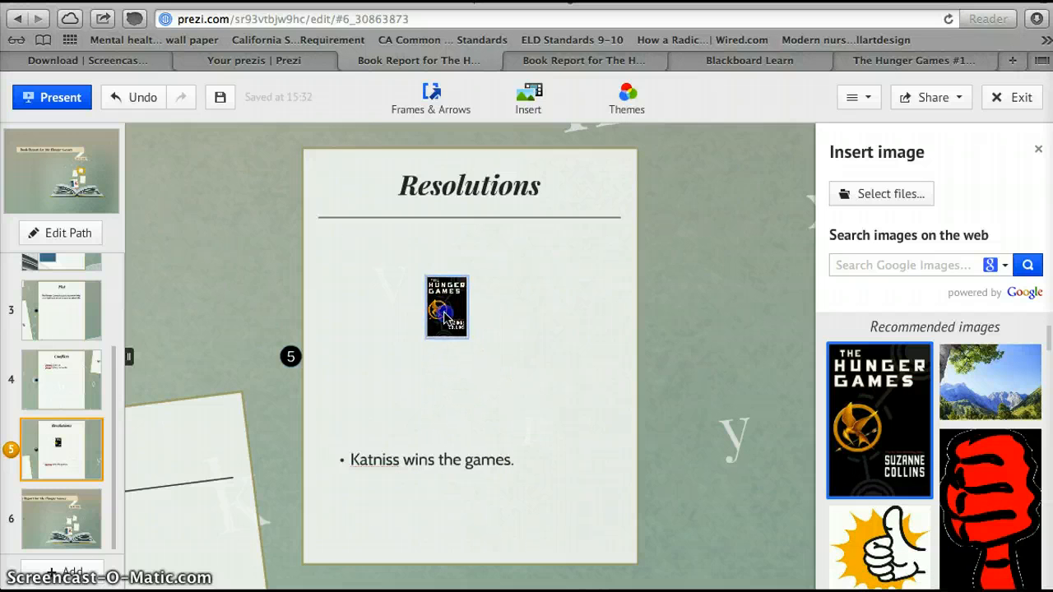
left_click(444, 317)
Step: Enlarge the book cover to fill the empty area and position it just below the line under the "Resolutions" heading
left_click_drag(476, 347, 557, 436)
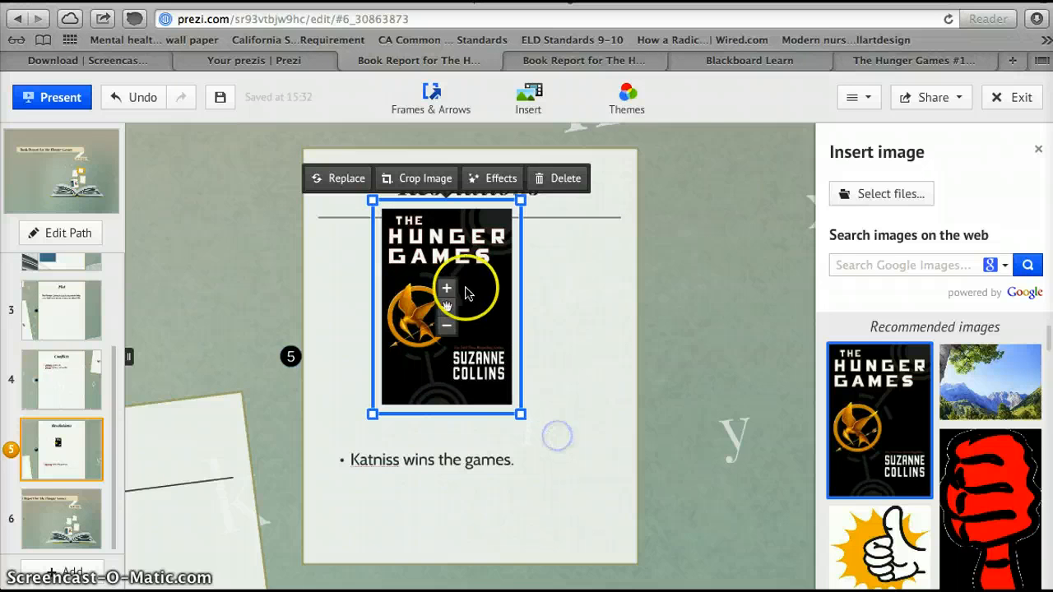
left_click(451, 292)
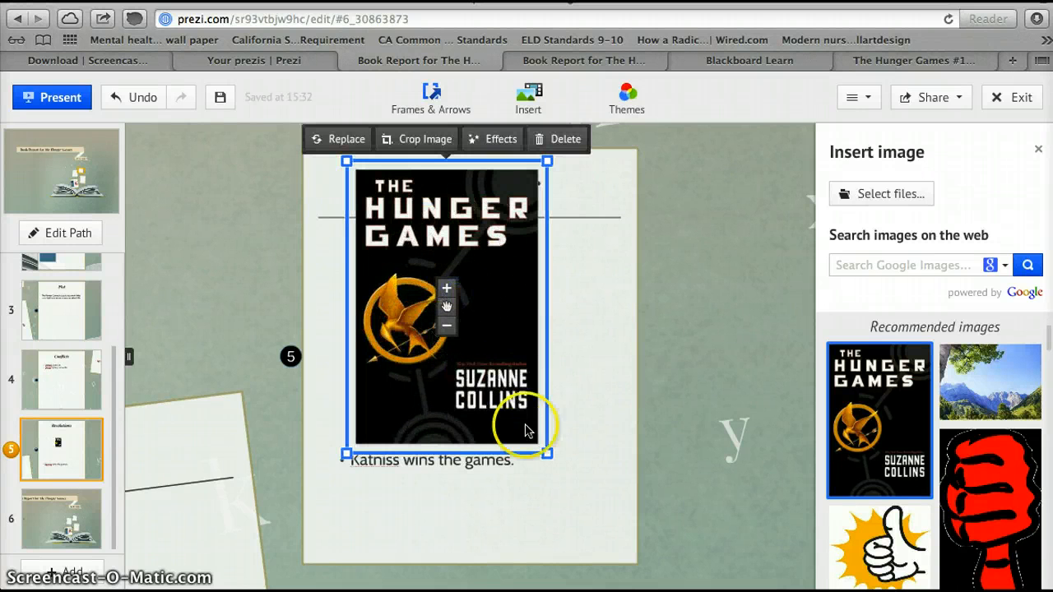
left_click_drag(546, 453, 523, 436)
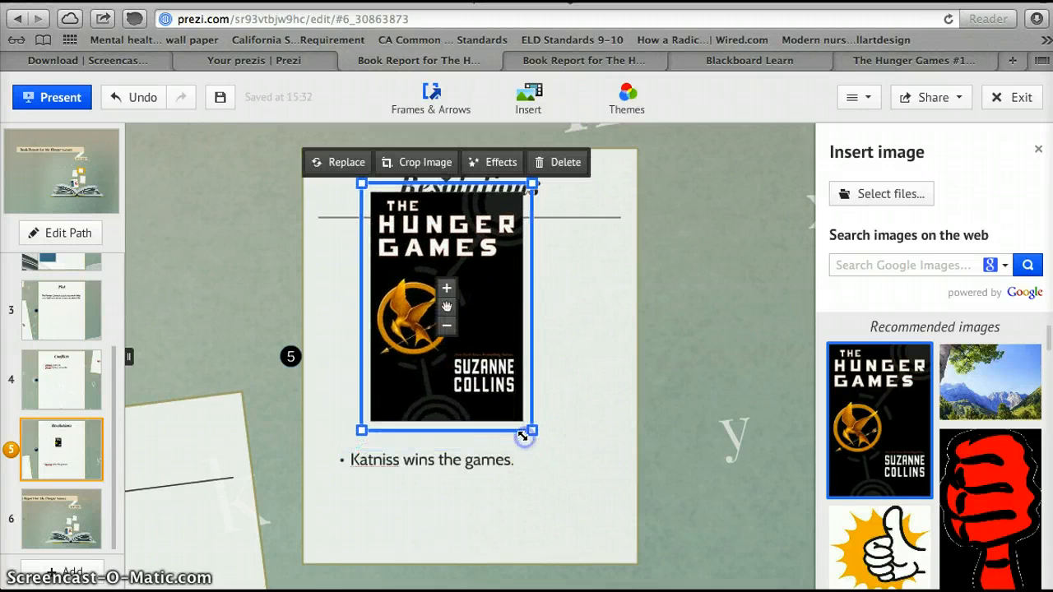
left_click_drag(447, 303, 463, 338)
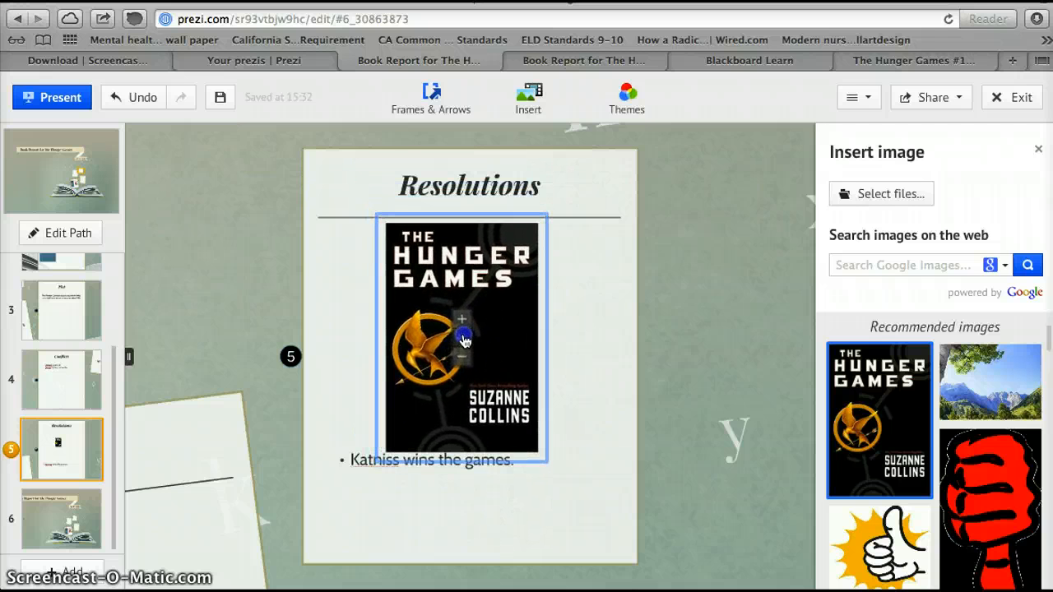
Step: Move the bulleted text "Katniss wins the games." down so it sits clear below the book cover
left_click(342, 456)
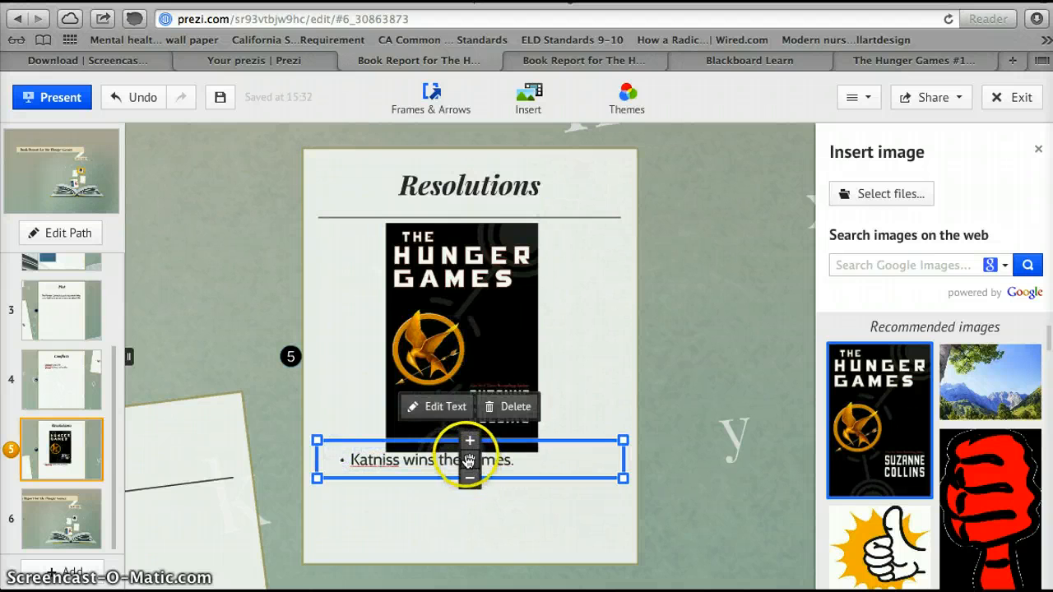
left_click_drag(469, 463, 468, 485)
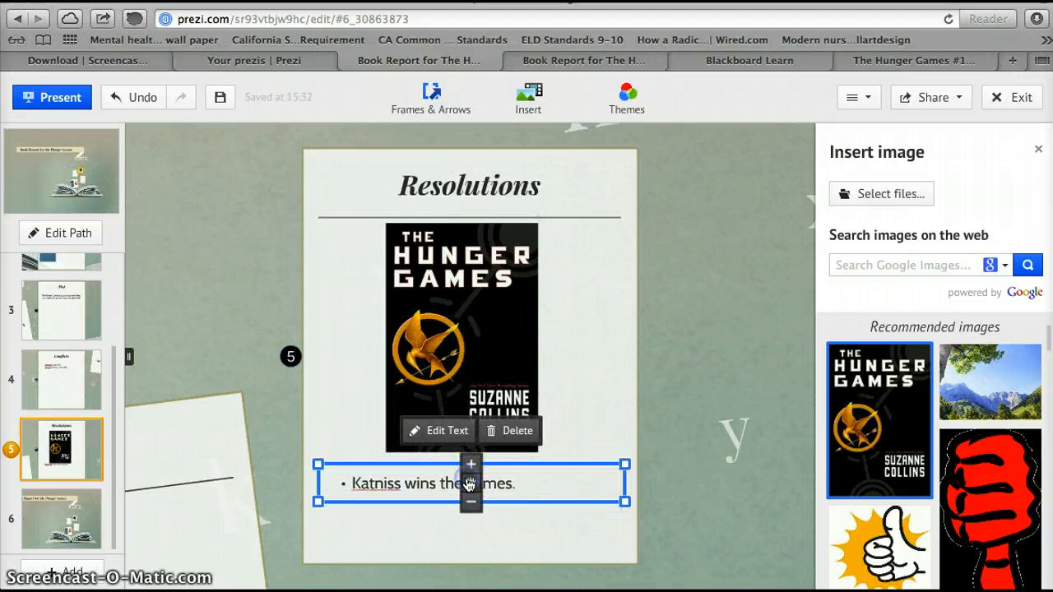
left_click(598, 412)
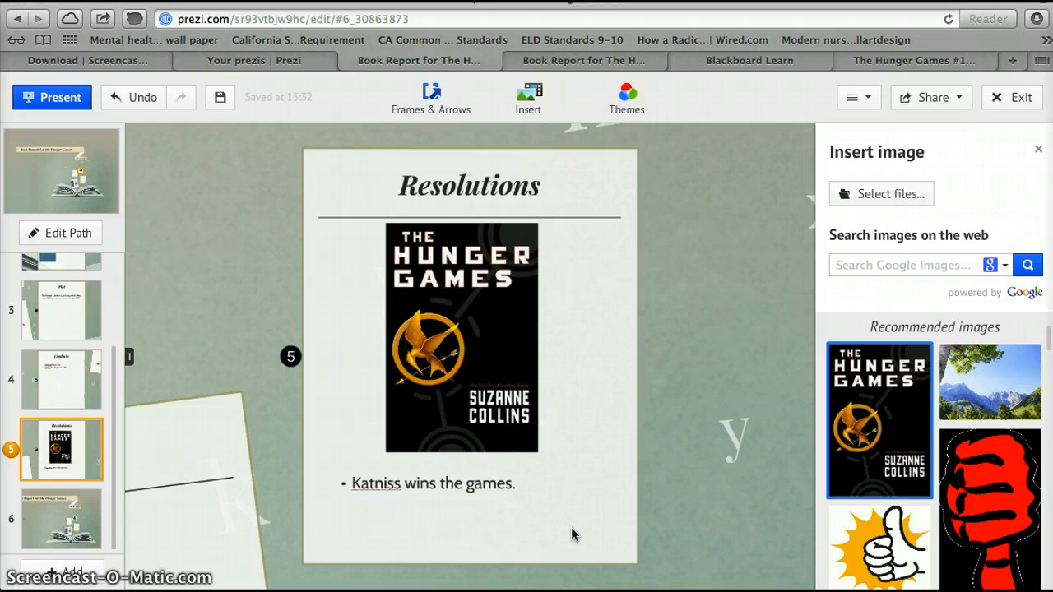
left_click(548, 111)
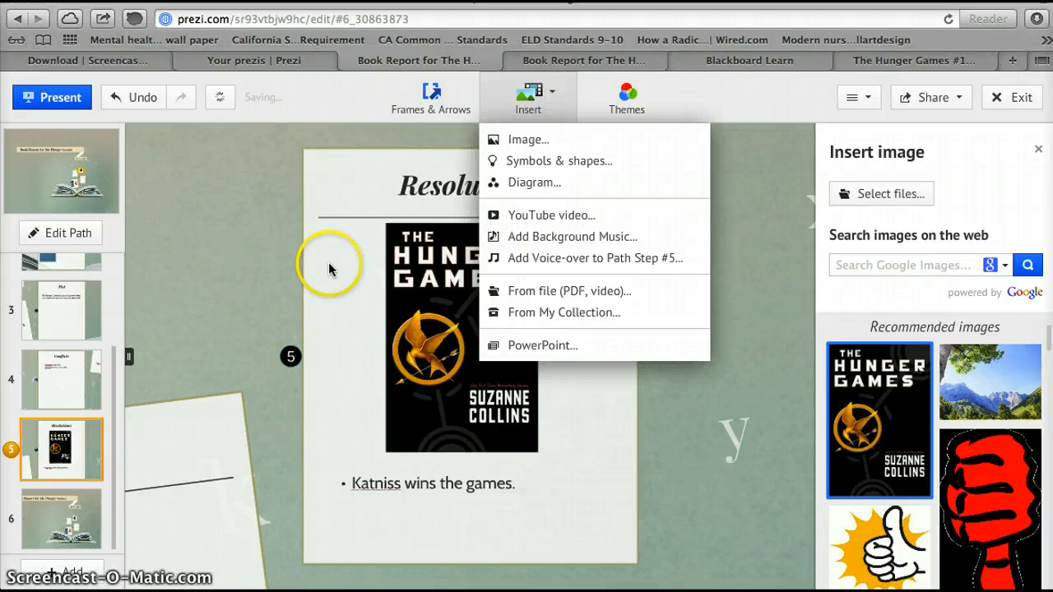
left_click(353, 186)
left_click(263, 212)
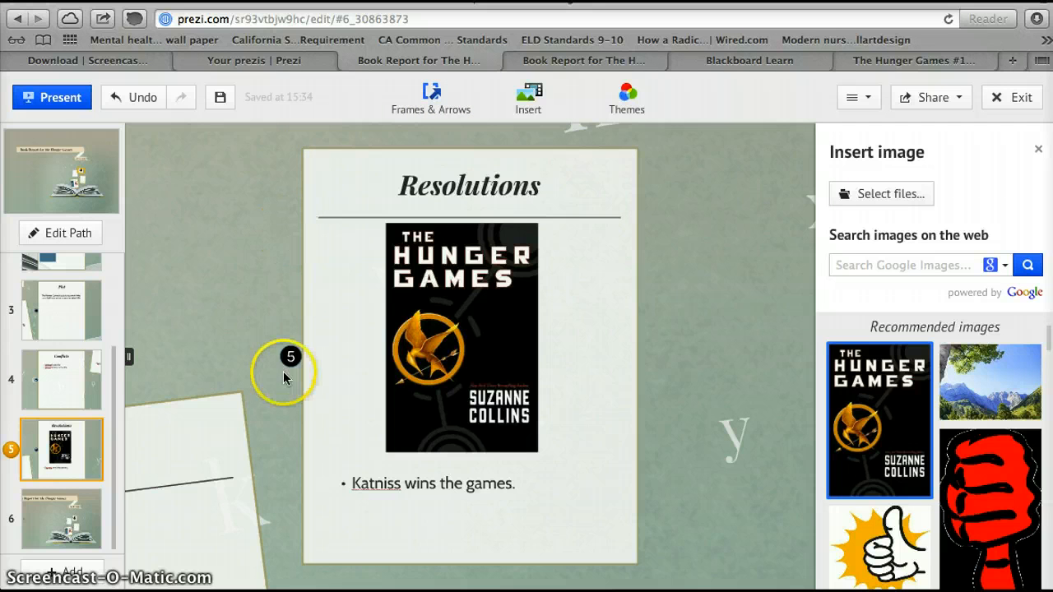
left_click(47, 383)
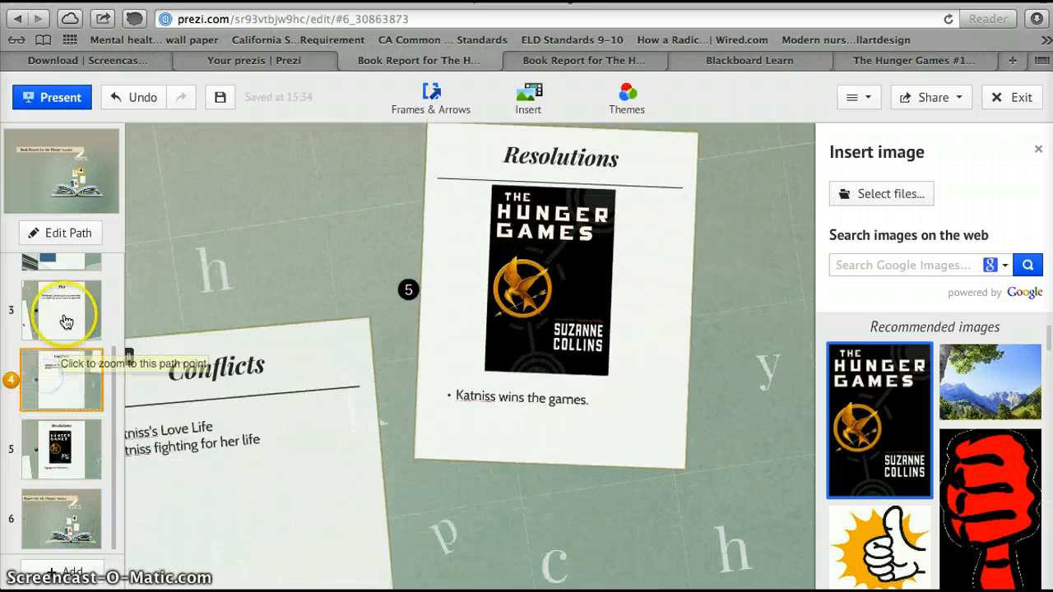
left_click(66, 311)
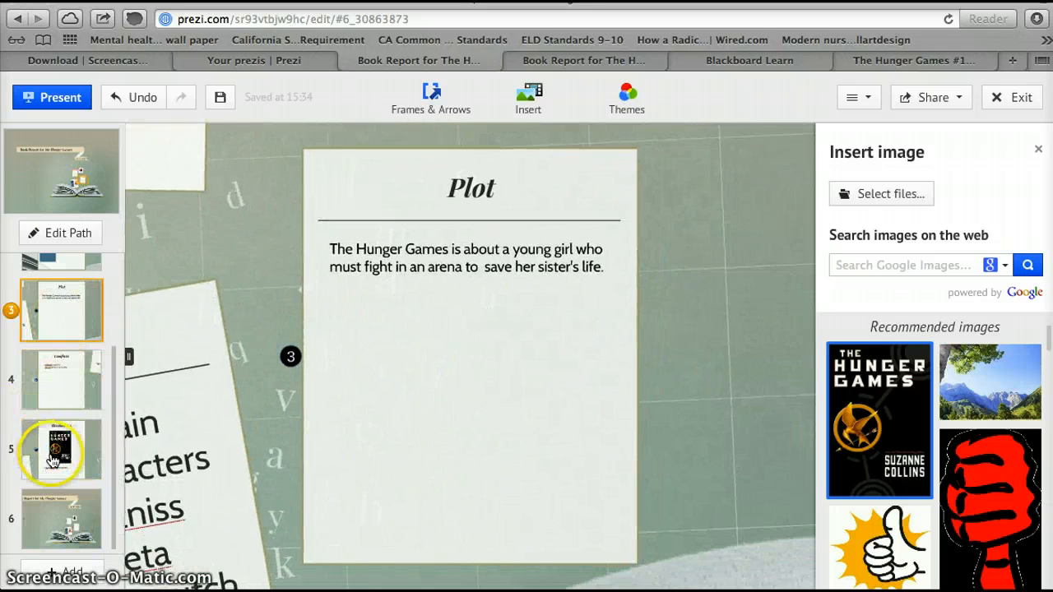
left_click(53, 457)
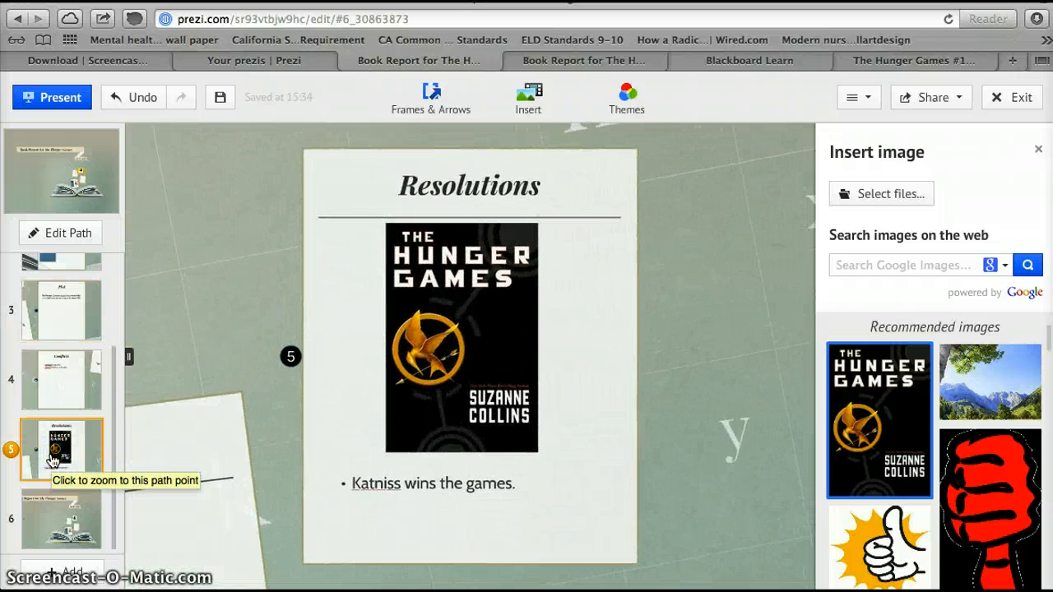
Step: Draw a new rectangle frame and move it onto the empty canvas above the "Conflicts" frame, clear of "Resolutions"
left_click(452, 97)
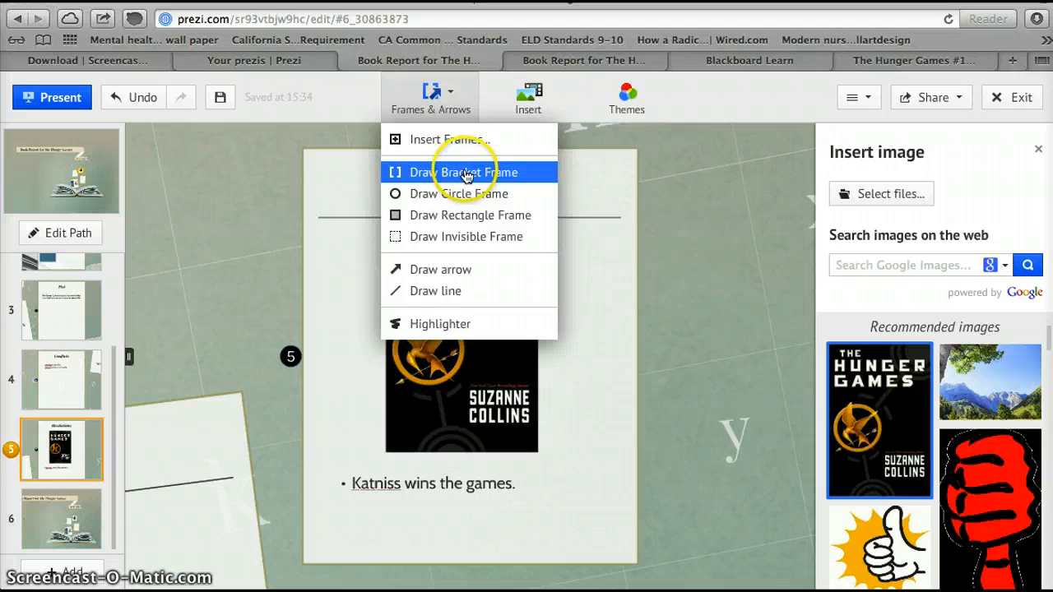
left_click(463, 216)
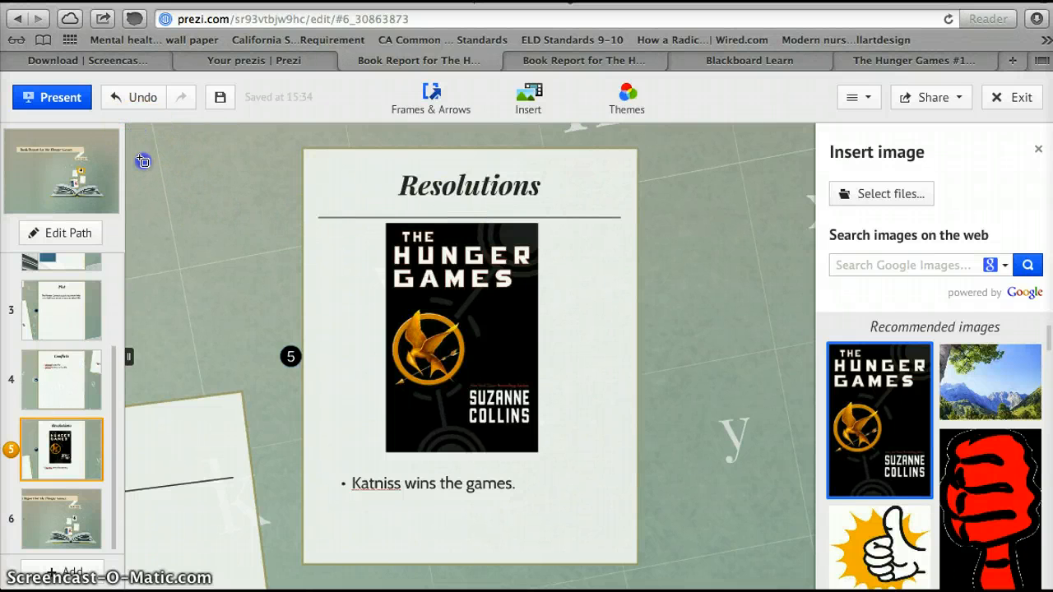
left_click_drag(267, 331, 403, 460)
left_click(322, 384)
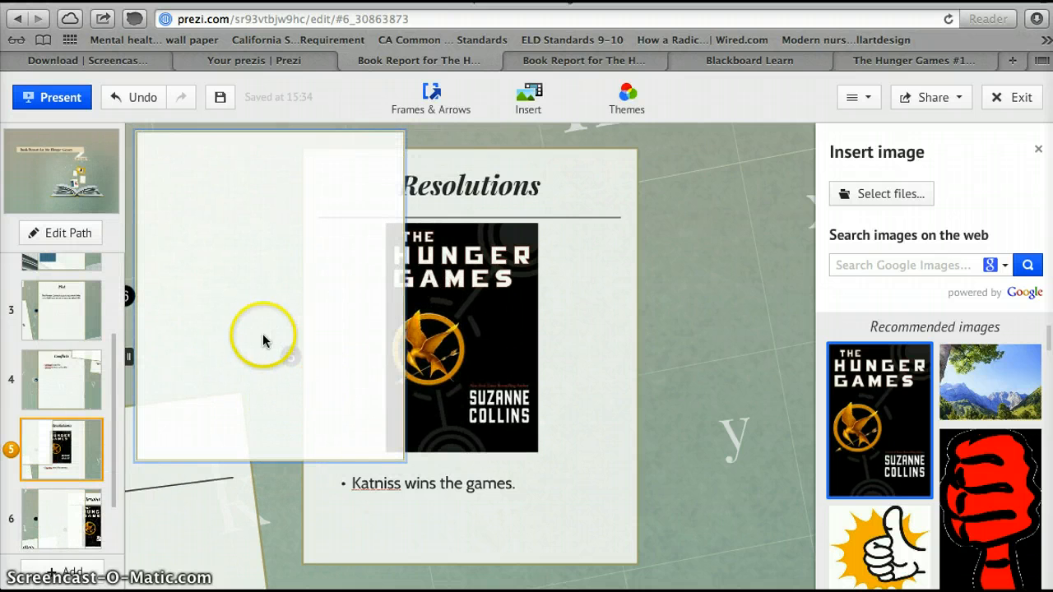
mouse_move(263, 340)
left_mouse_down()
mouse_move(188, 248)
mouse_move(136, 206)
mouse_move(197, 205)
mouse_move(225, 189)
left_mouse_up()
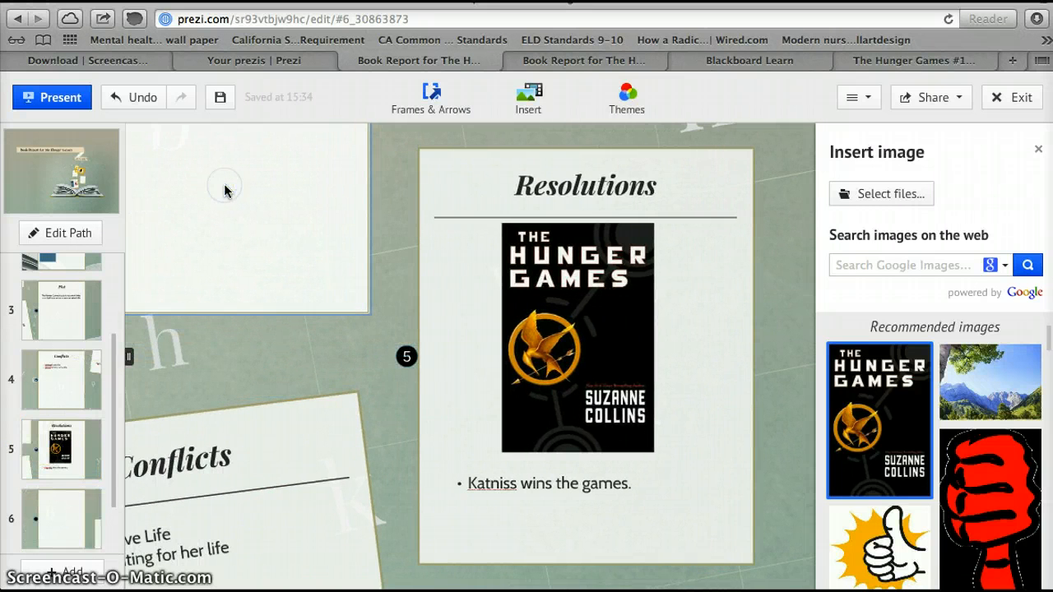
Step: Add the title-style text "Video Clip of the book" in the upper part of the new blank frame
left_click(67, 517)
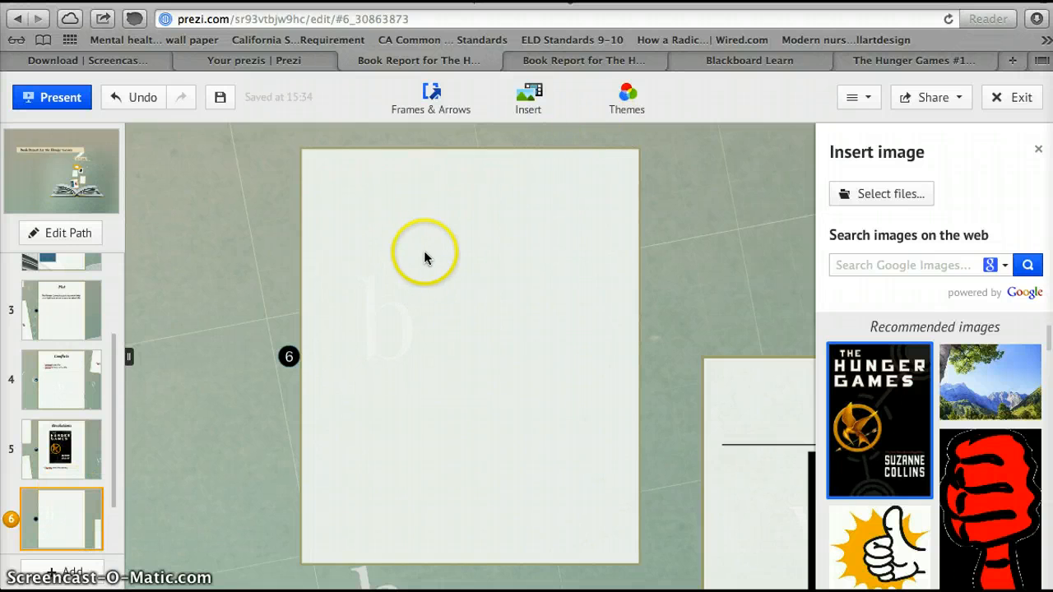
left_click(410, 184)
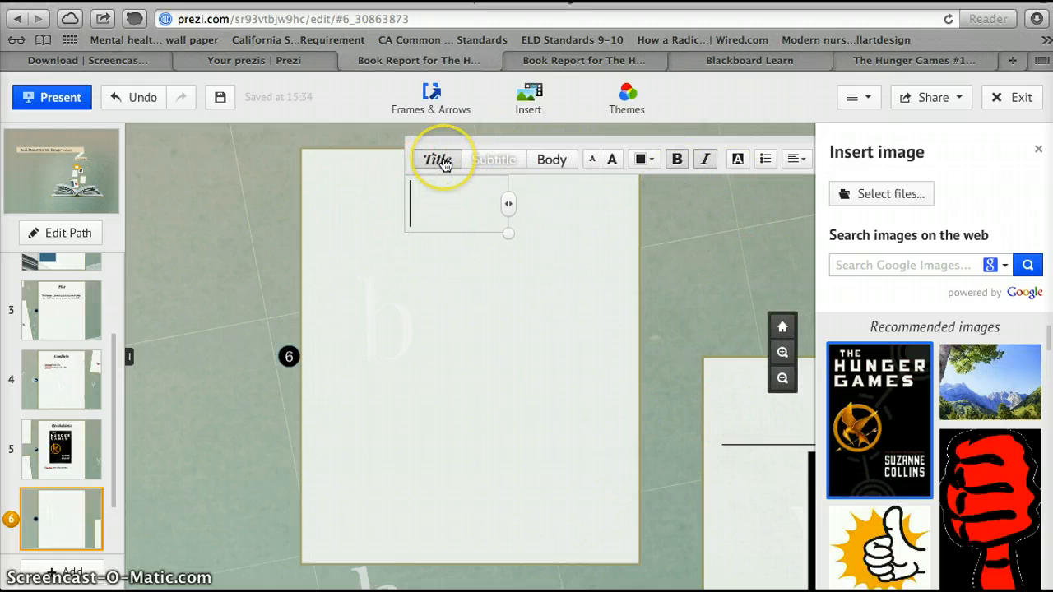
type("Video Clip")
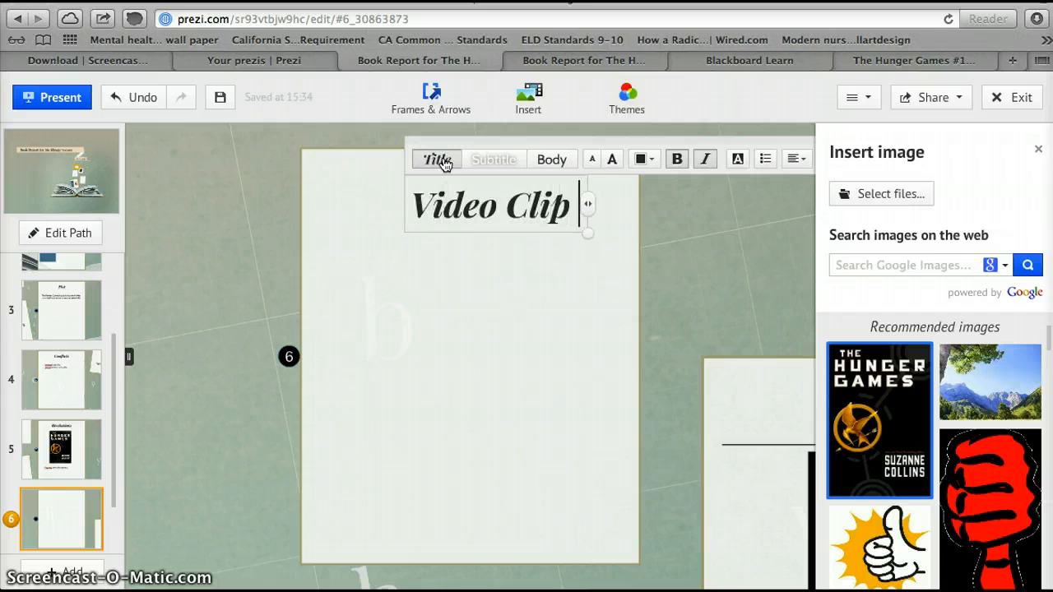
type(" of the book")
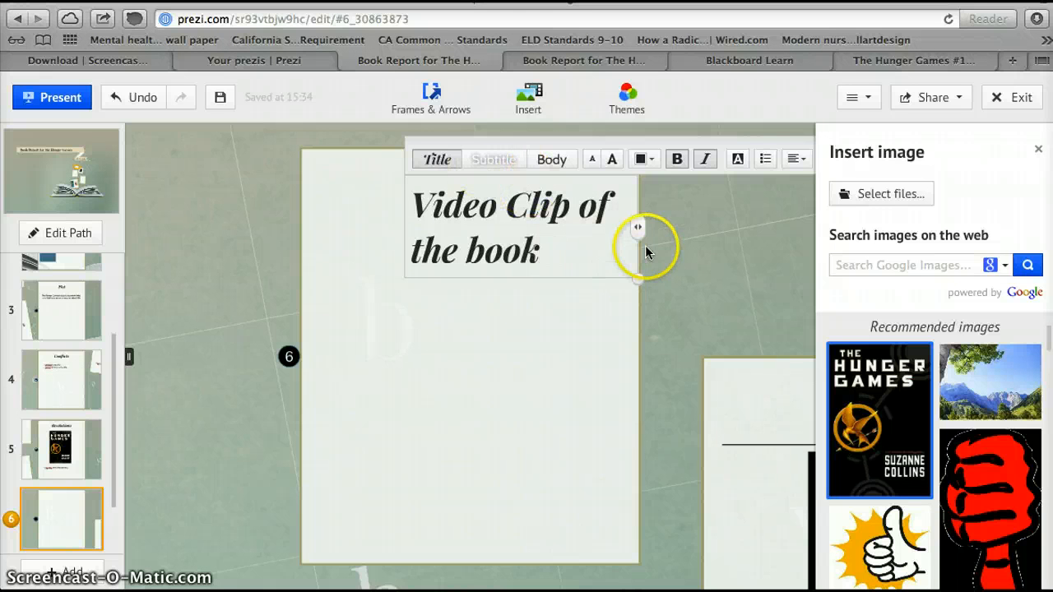
Step: Widen the title's text box so the text fits on one line, and center-align it
left_click_drag(639, 228, 779, 230)
left_click(794, 164)
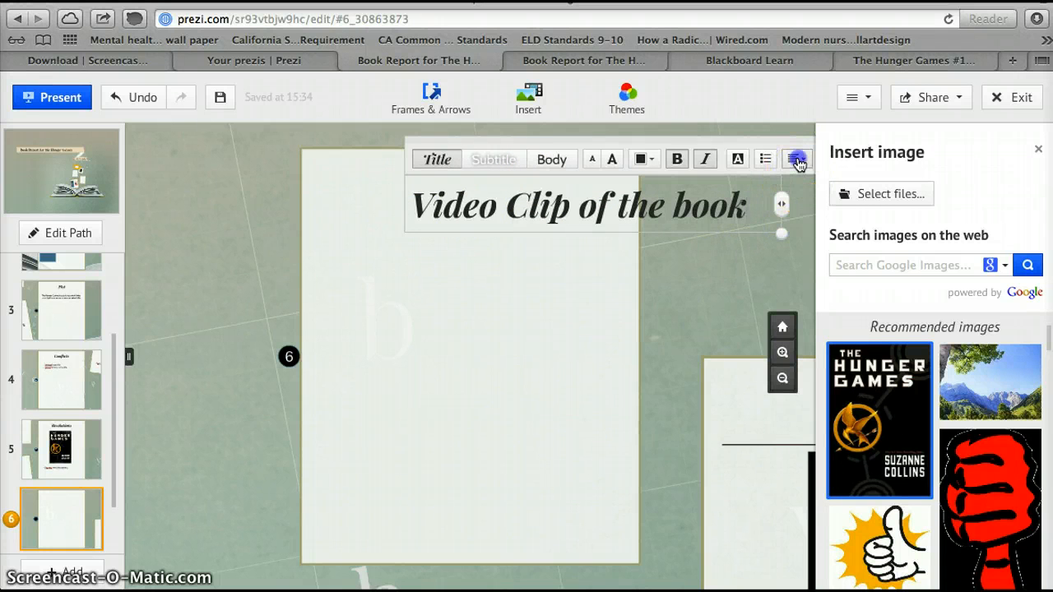
left_click(757, 135)
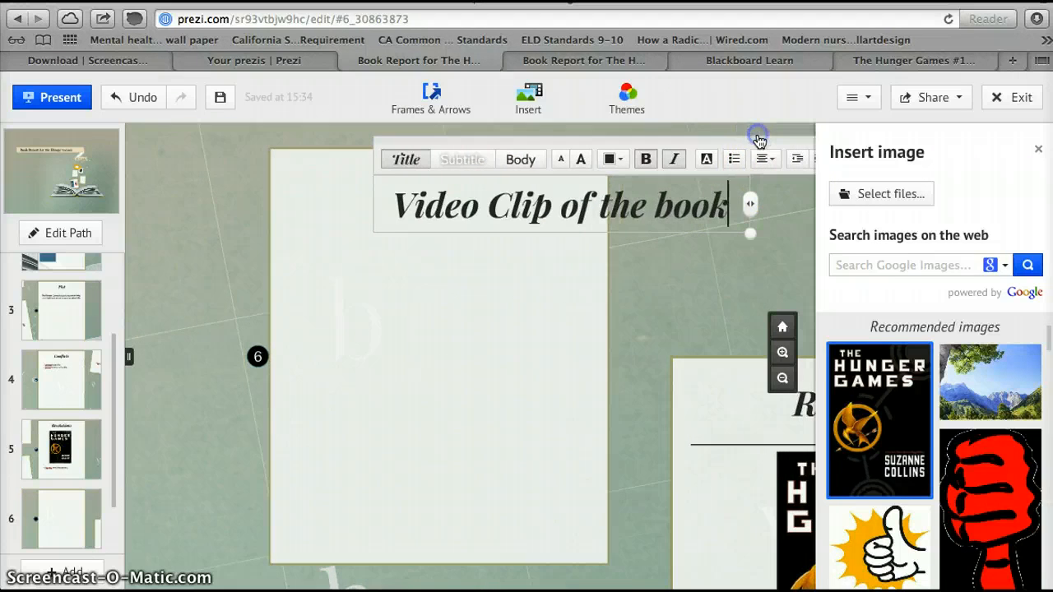
Step: Move the title "Video Clip of the book" so it fits across the top of the new frame
left_click(362, 206)
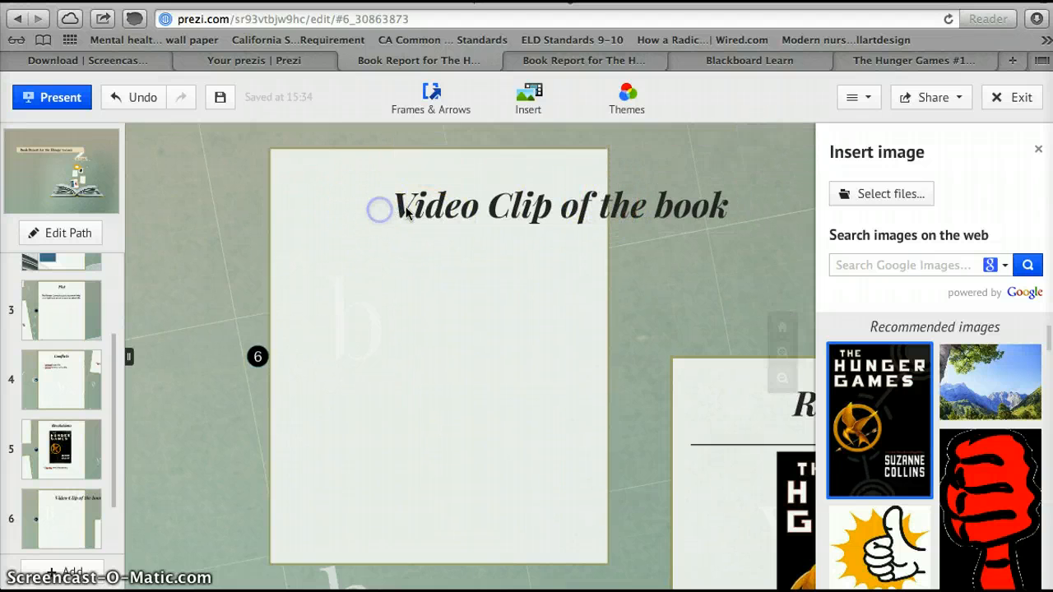
left_click(510, 205)
left_click_drag(559, 204, 438, 192)
left_click(435, 361)
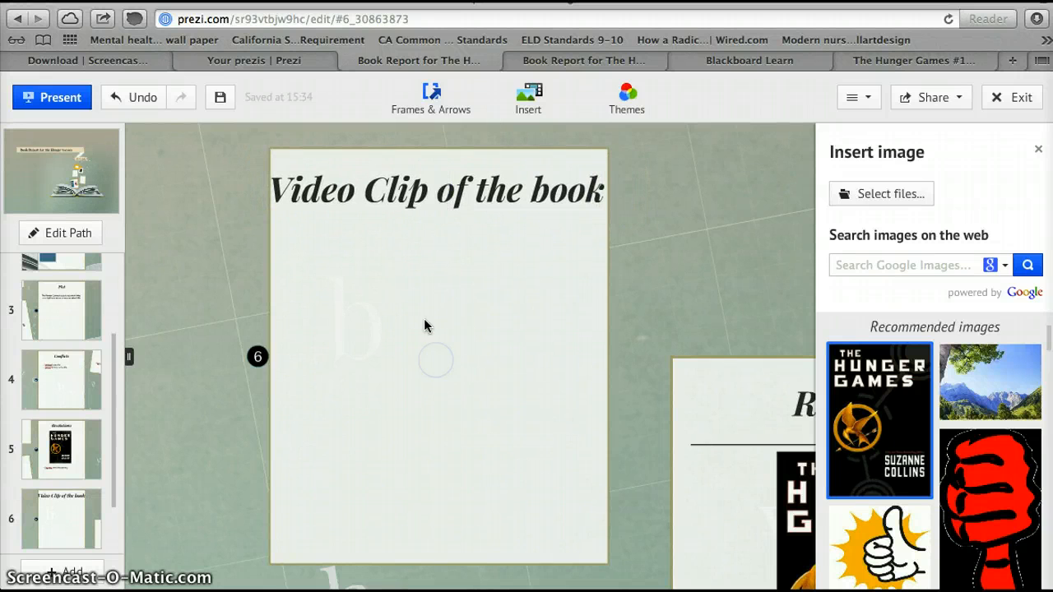
Step: Start inserting a YouTube video for the "Video Clip of the book" frame, ready to receive the video link
left_click(521, 106)
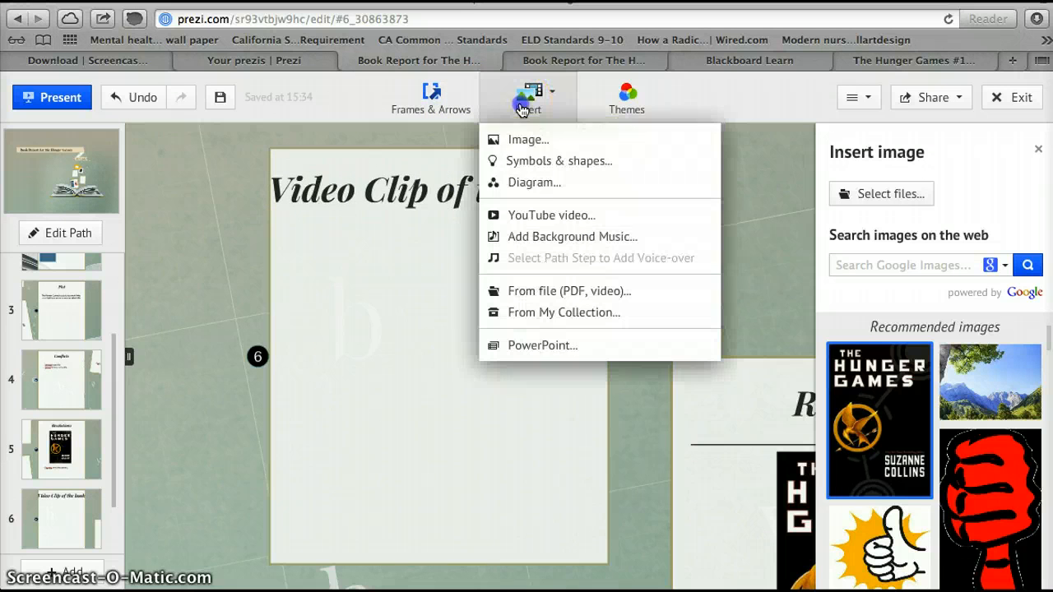
left_click(523, 215)
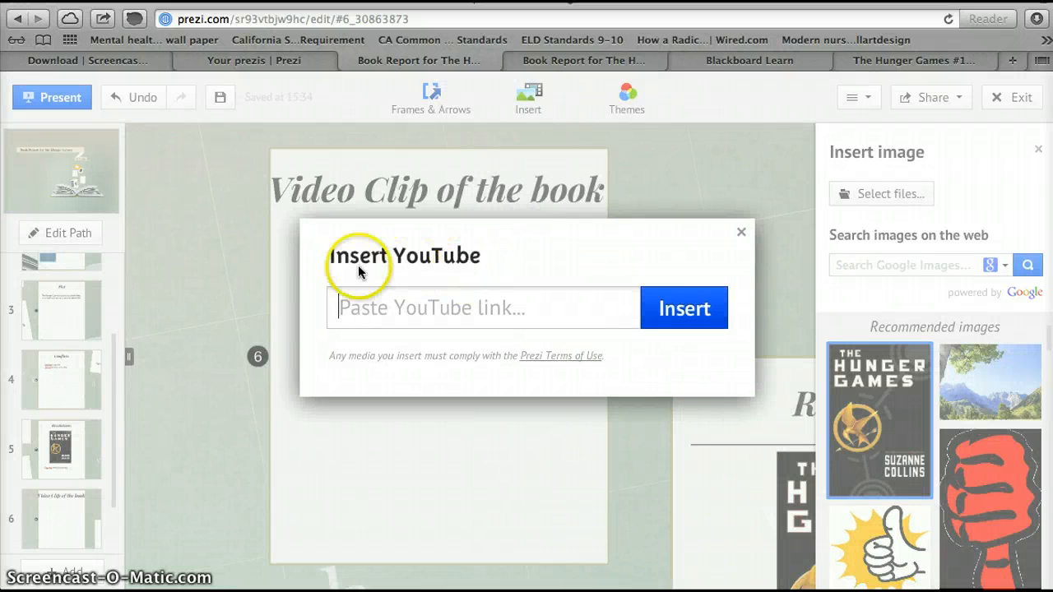
left_click(395, 306)
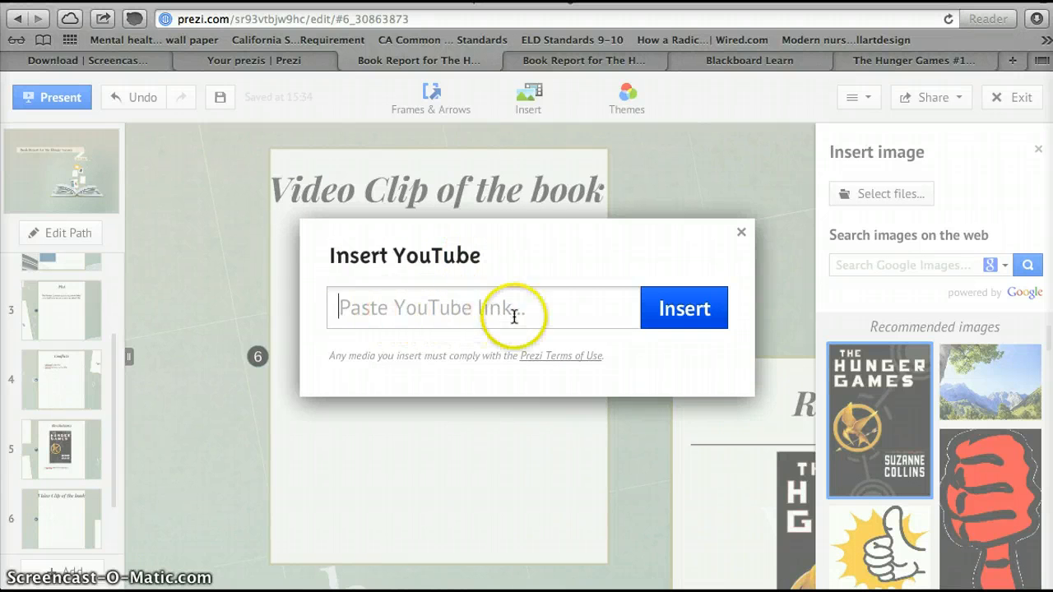
Step: Switch to YouTube and copy the web address of "The Hunger Games #1 Movie CLIP - Volunteer As Tribute", keeping playback paused
left_click(918, 60)
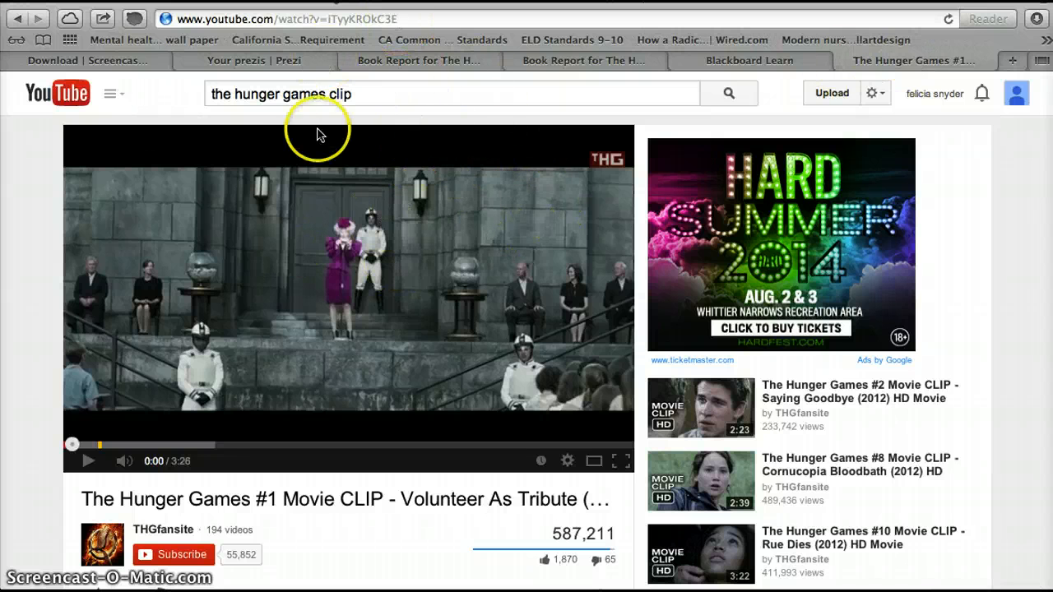
left_click(423, 17)
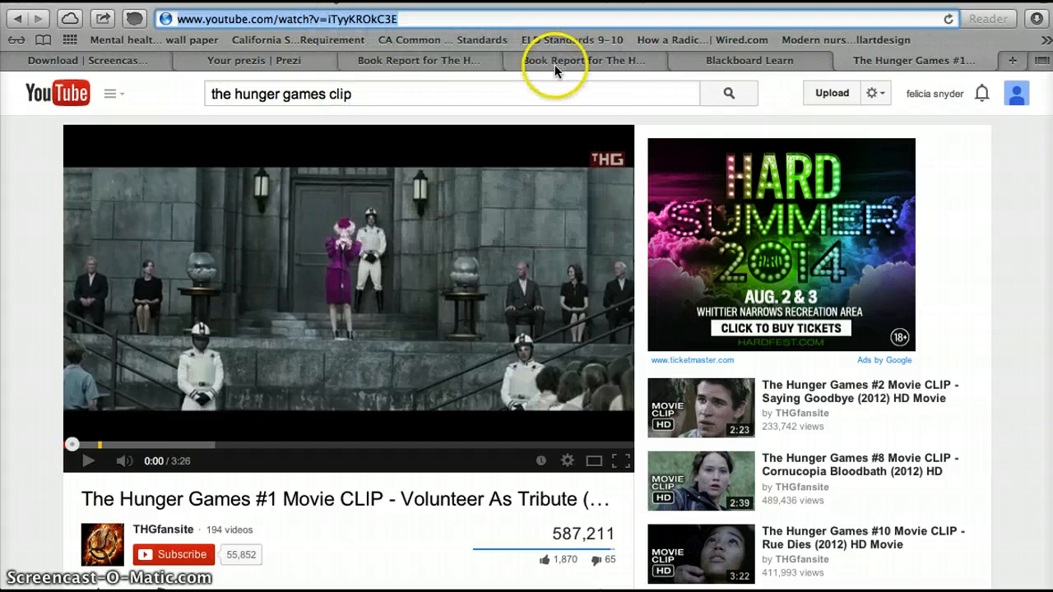
key("Return")
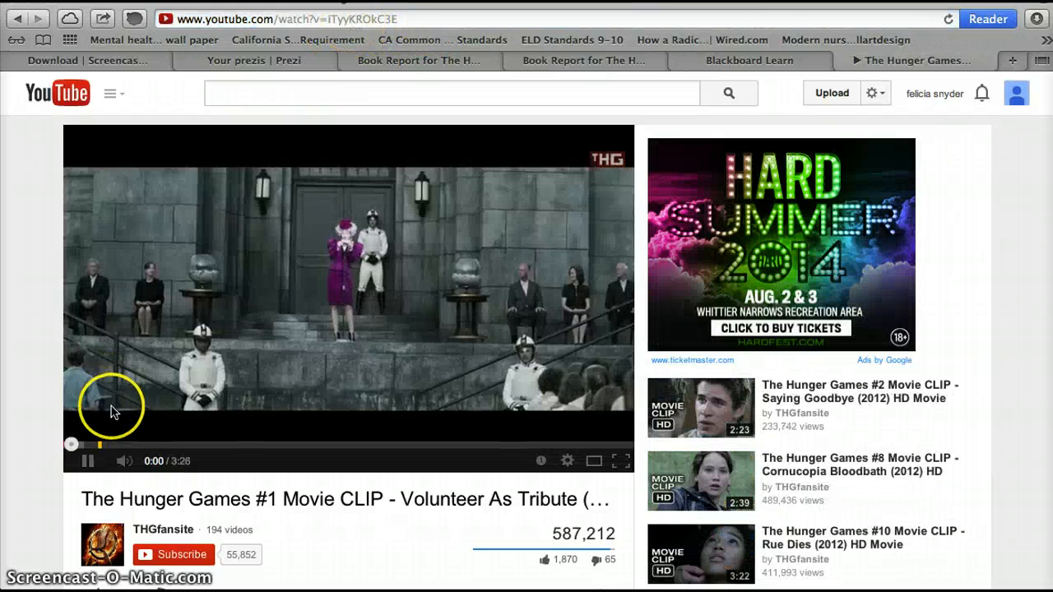
left_click(87, 461)
left_click(324, 18)
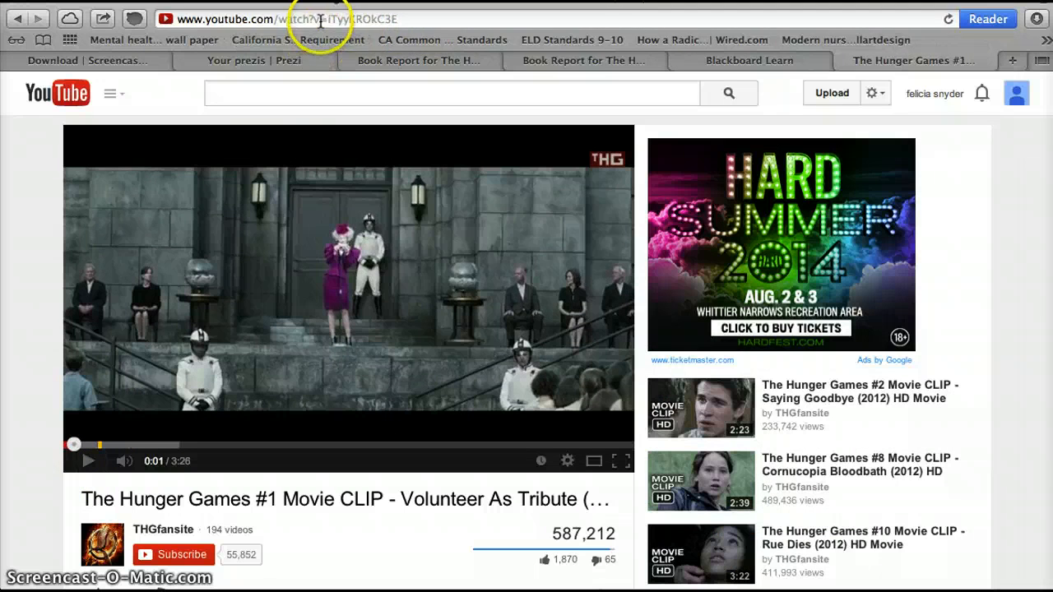
right_click(323, 18)
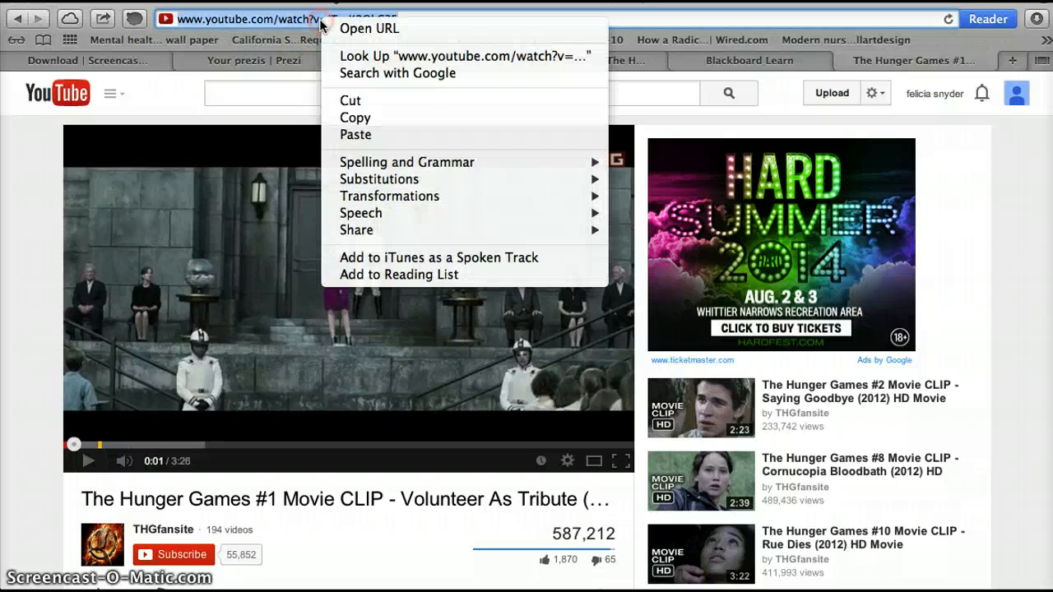
left_click(366, 122)
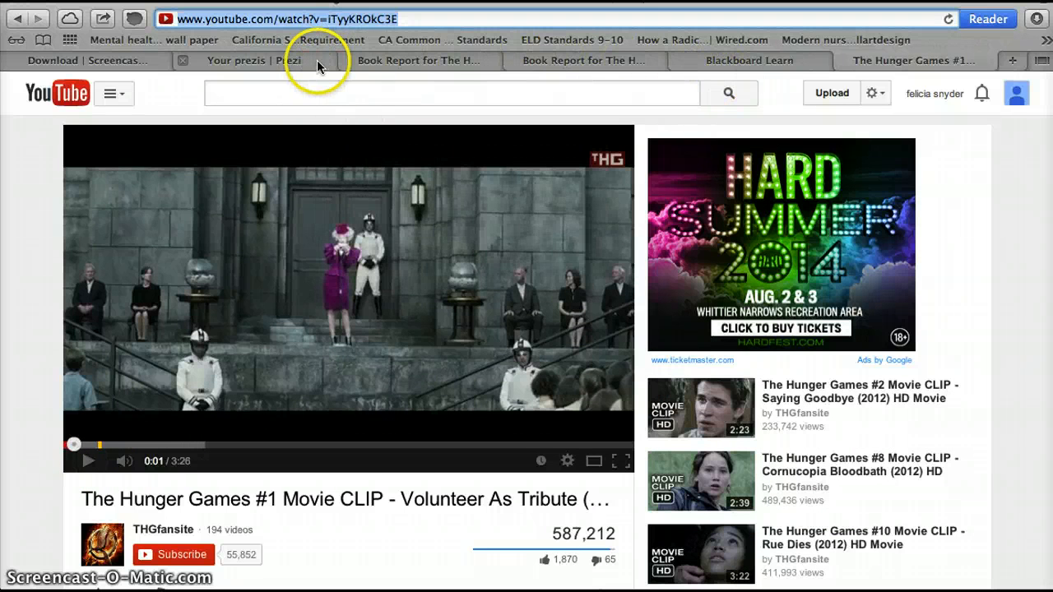
Step: Return to the Prezi book report and insert the video from the copied YouTube link below the title "Video Clip of the book"
left_click(392, 62)
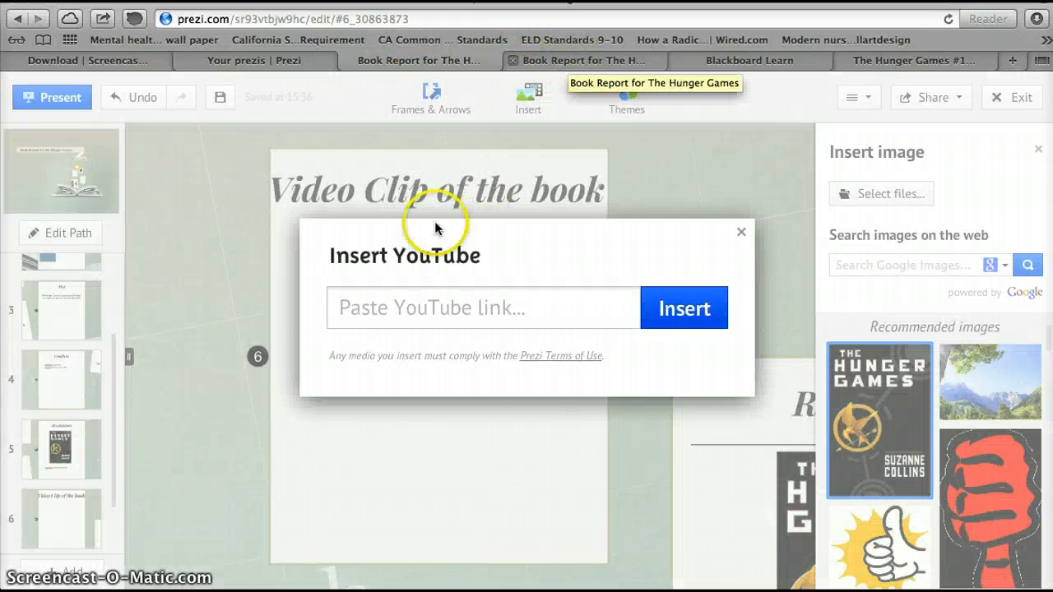
left_click(411, 315)
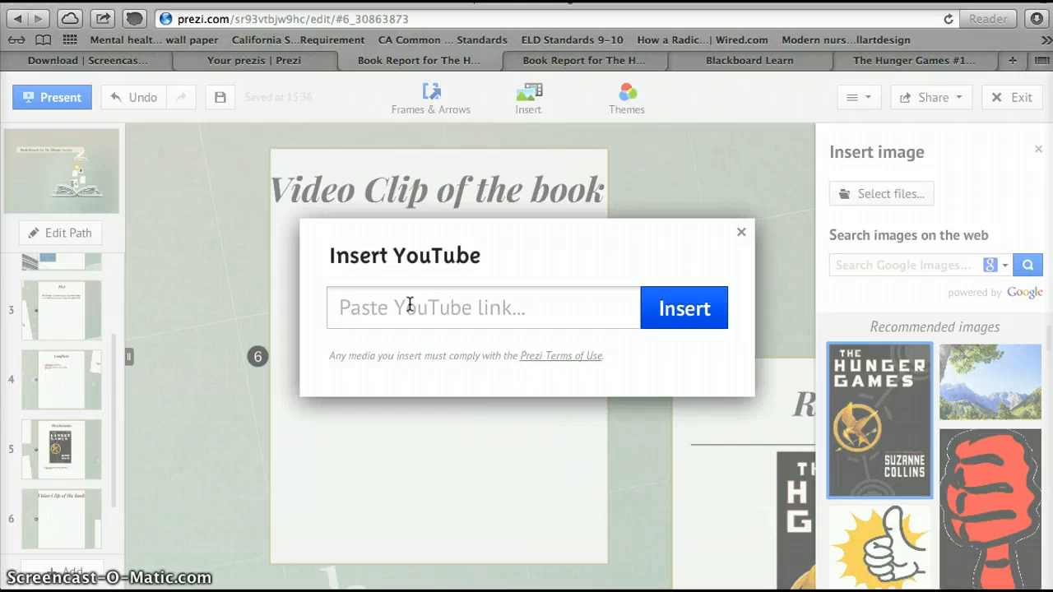
right_click(409, 306)
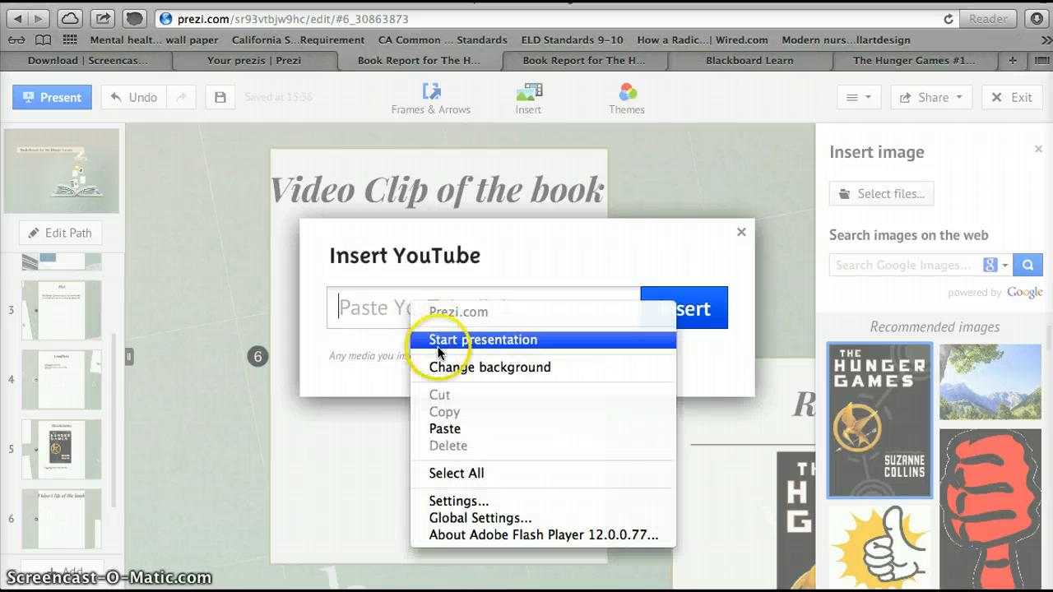
left_click(447, 428)
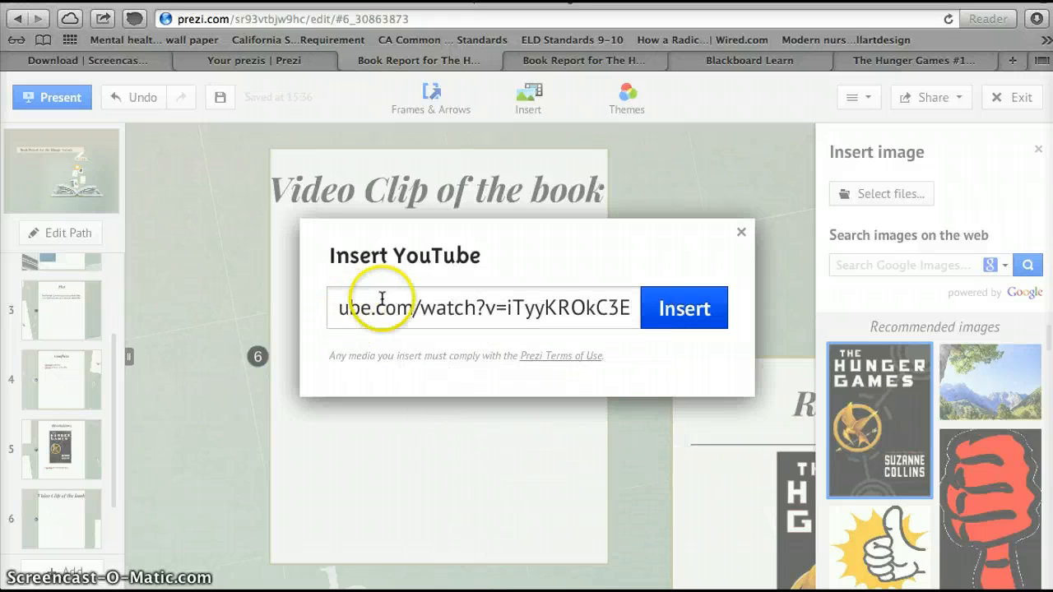
left_click(692, 320)
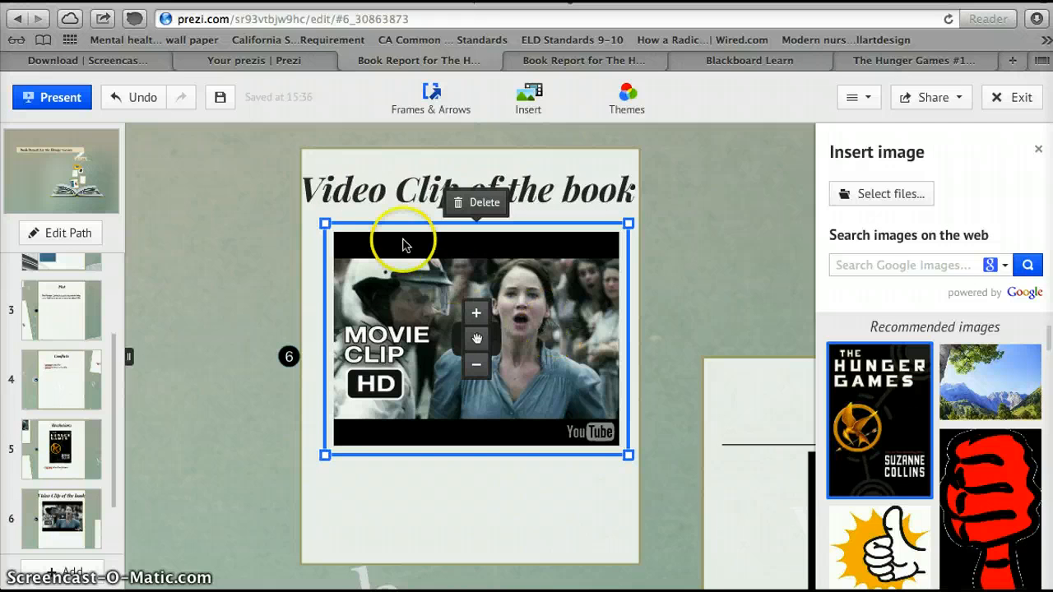
left_click_drag(386, 218, 377, 218)
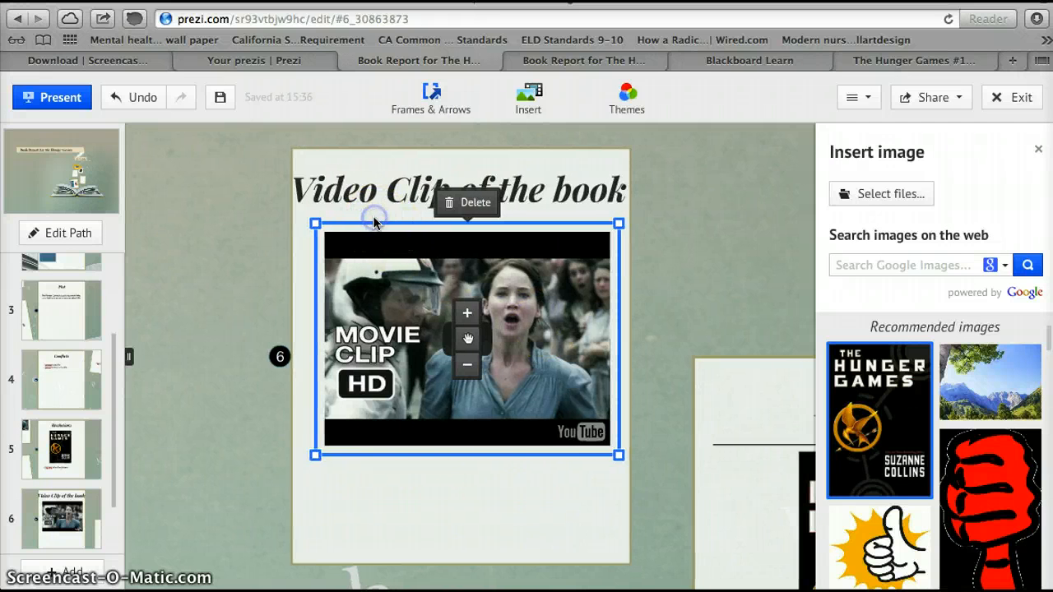
left_click(386, 553)
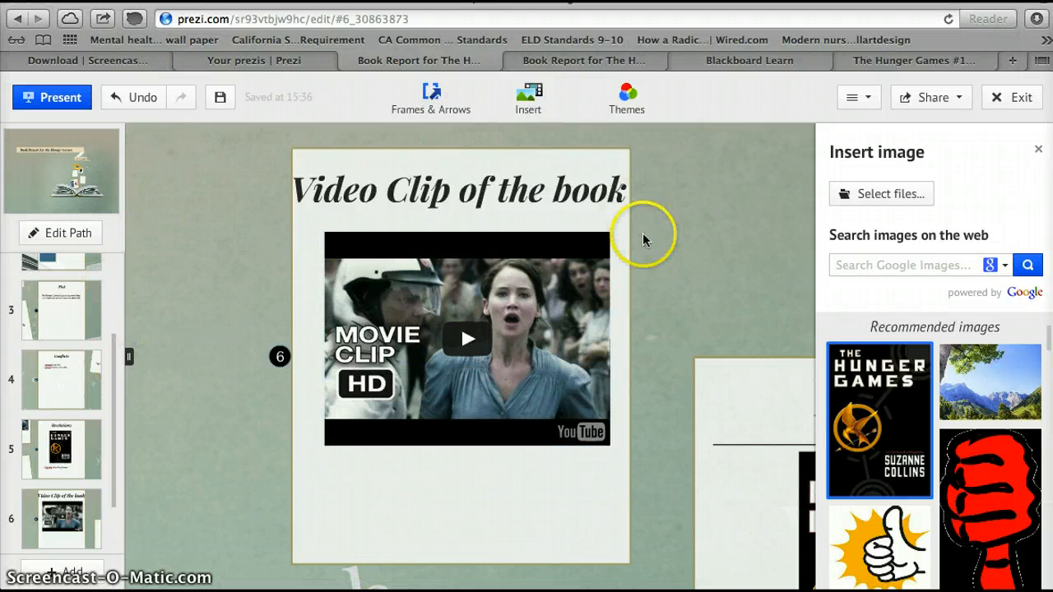
Step: Close the image insertion pane and dismiss the empty text box on the canvas
left_click(1038, 152)
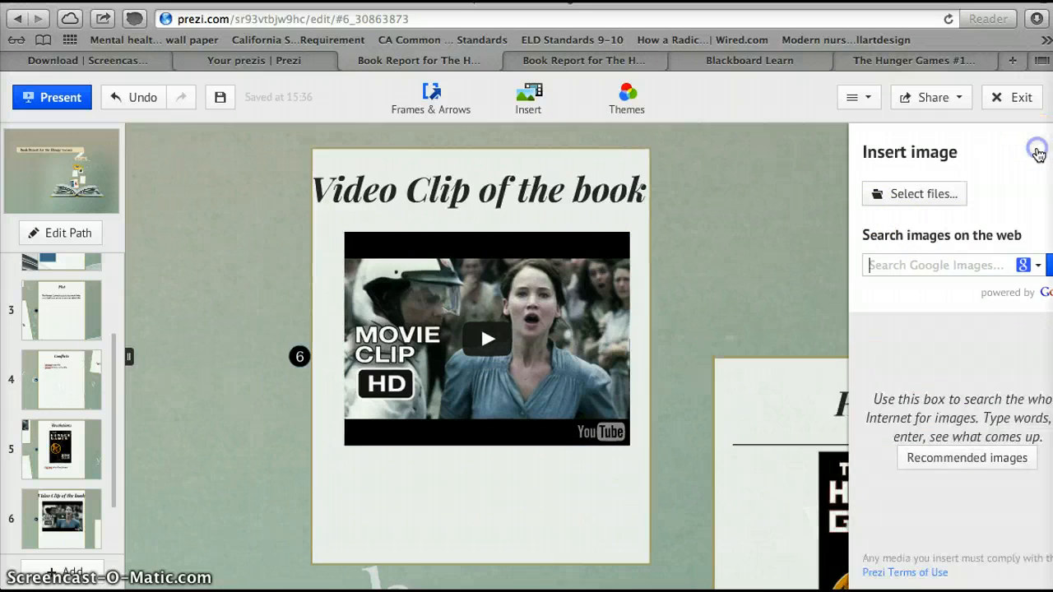
left_click(899, 188)
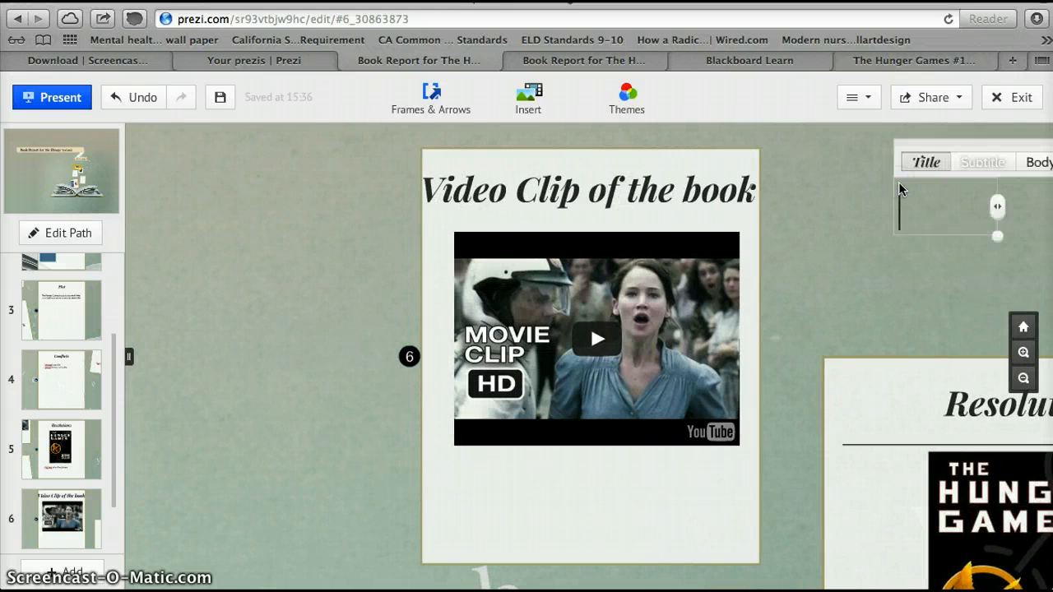
left_click(826, 168)
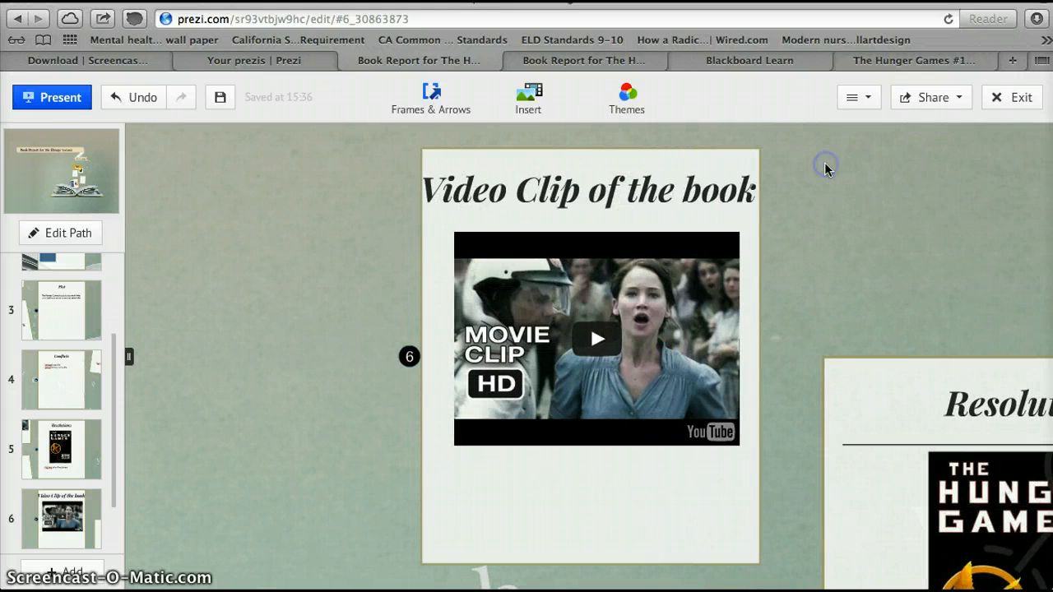
Step: Go to path step 7, the book overview, and start the full-screen presentation with keyboard controls allowed
scroll(47, 504, "down", 1)
left_click(43, 502)
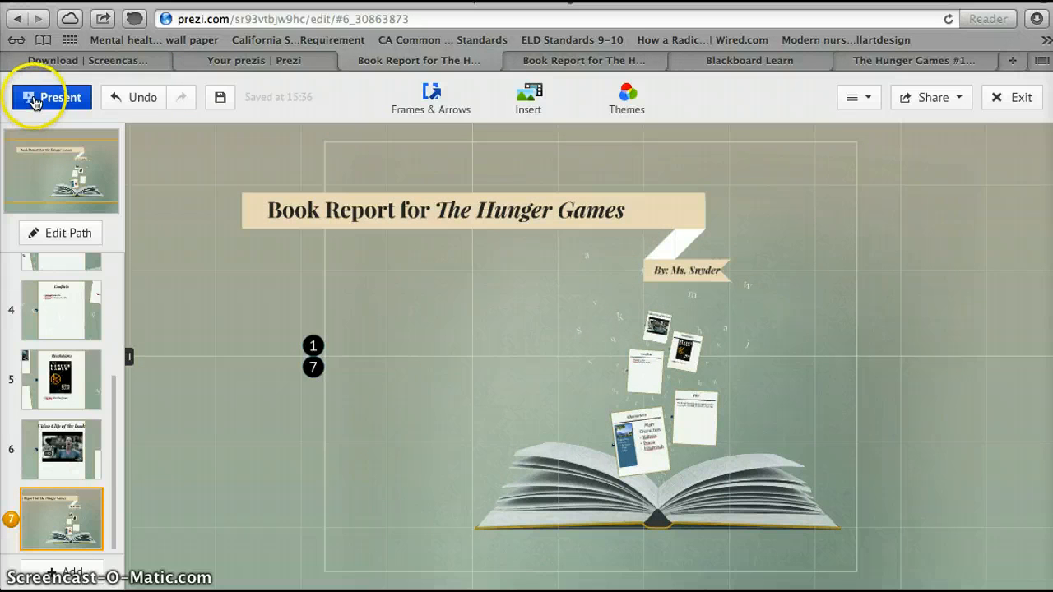
left_click(32, 99)
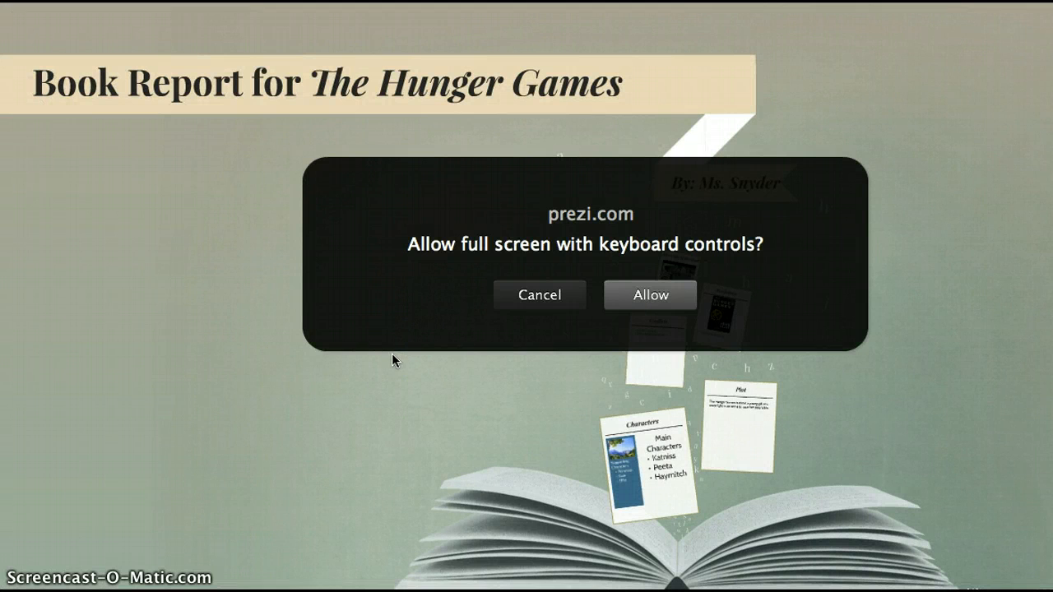
left_click(658, 296)
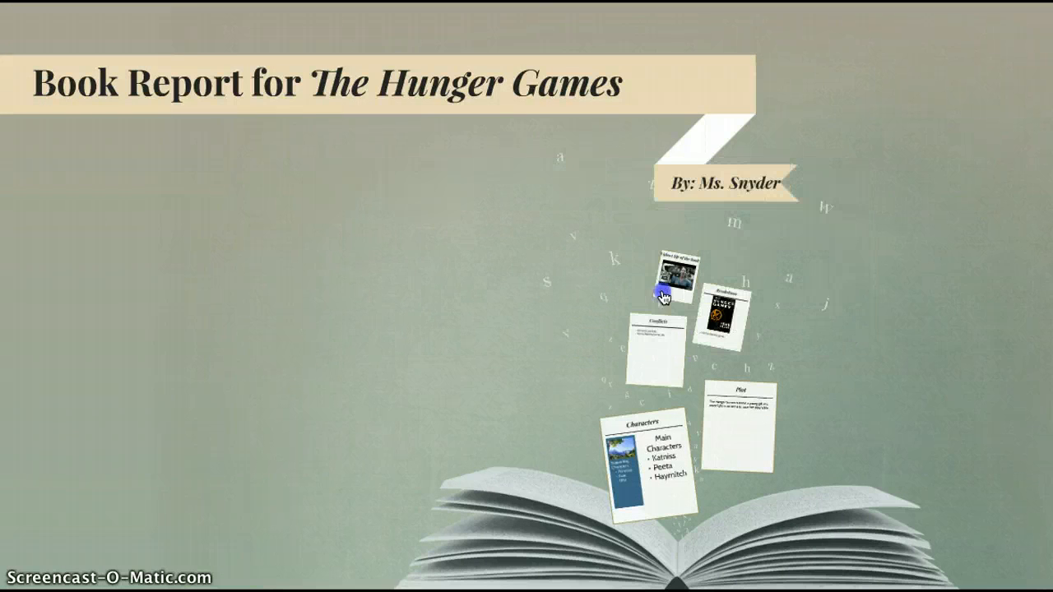
Step: Advance the presentation through the Characters, Plot, Conflicts and Resolutions frames to "Video Clip of the book"
key("Right")
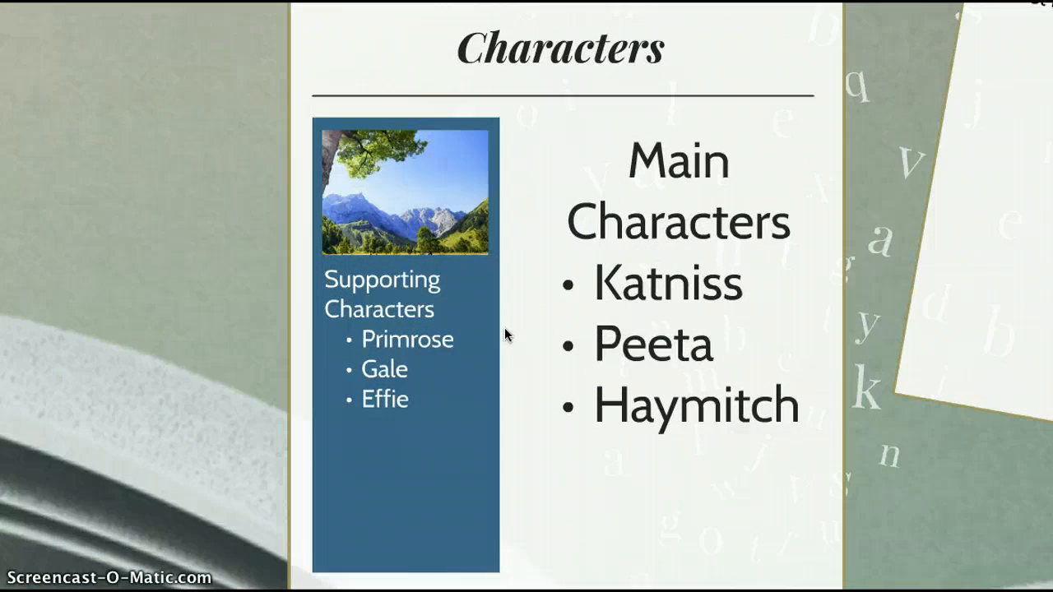
key("Right")
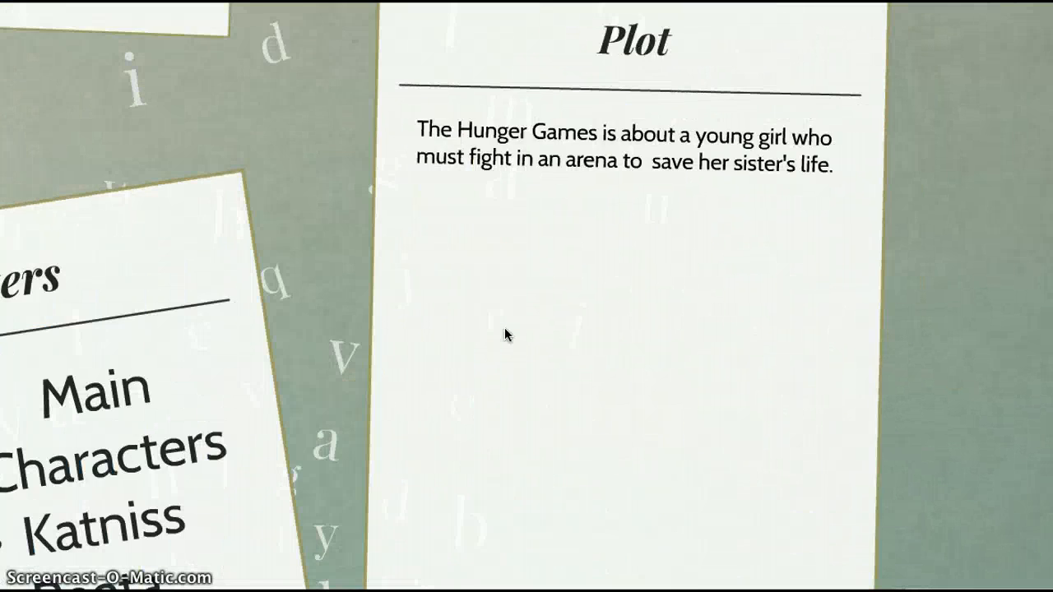
key("Right")
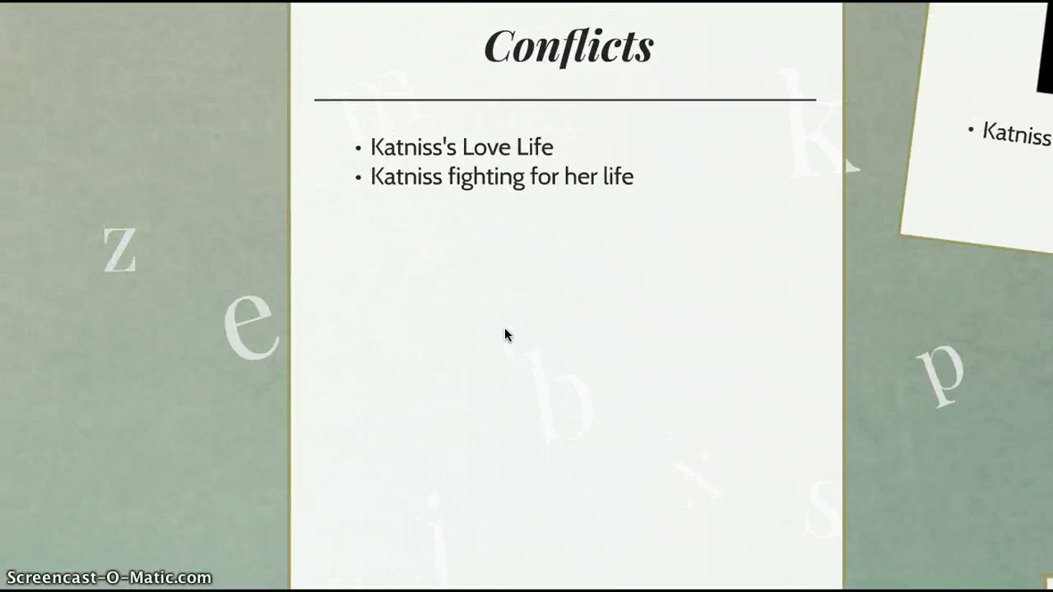
key("Right")
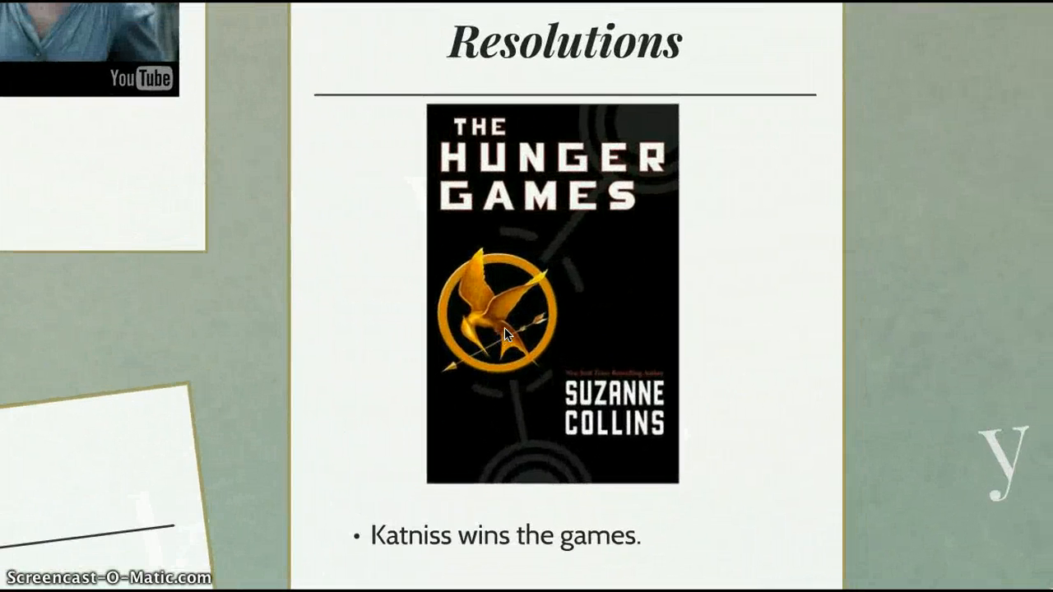
key("Right")
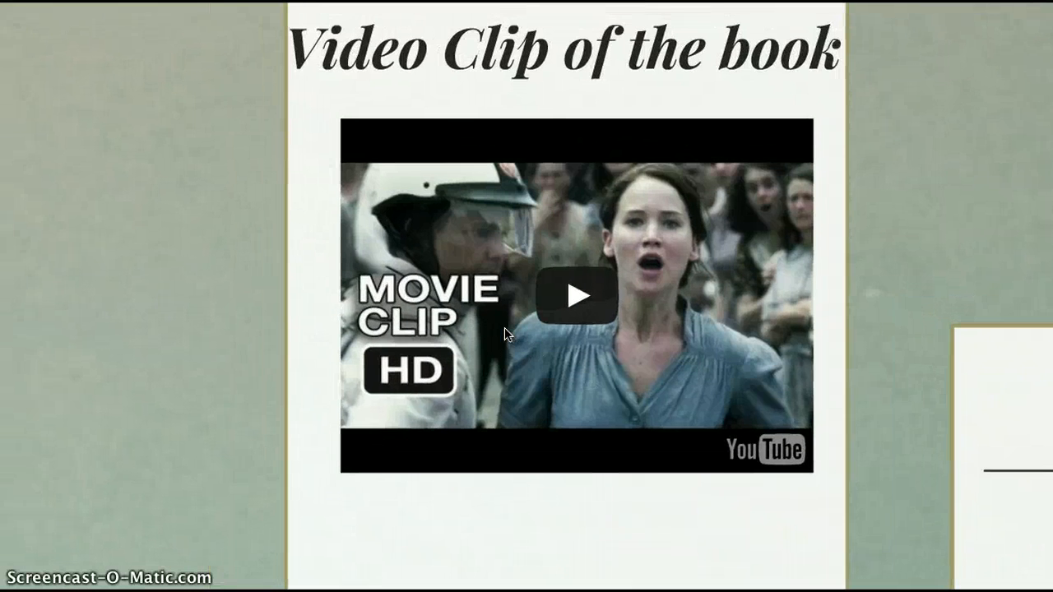
Step: Play the embedded video clip briefly, and finish the presentation at the closing overview, returning to the editor
left_click(578, 315)
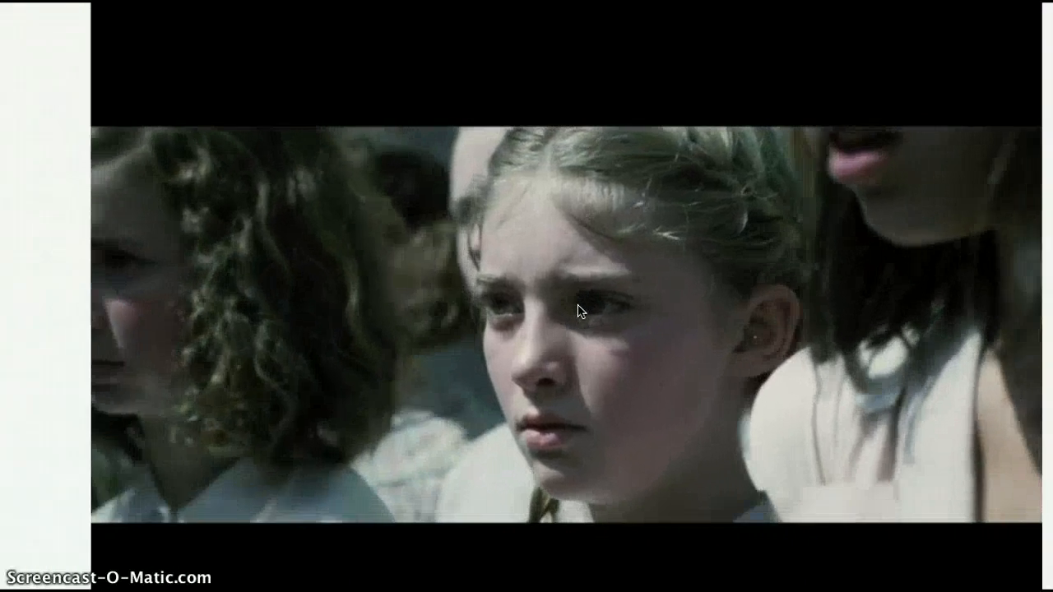
left_click(675, 234)
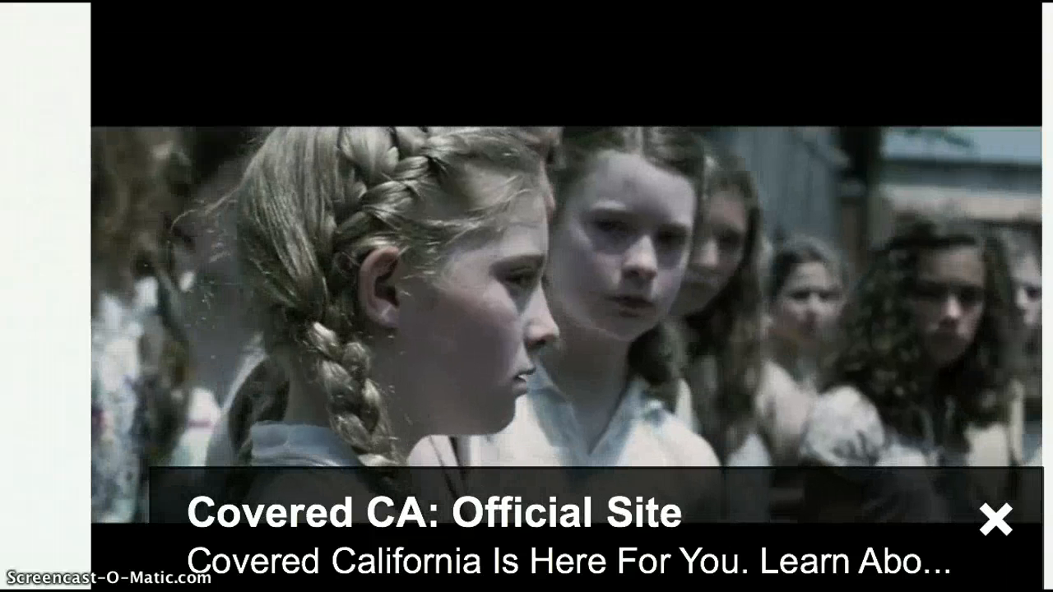
key("Right")
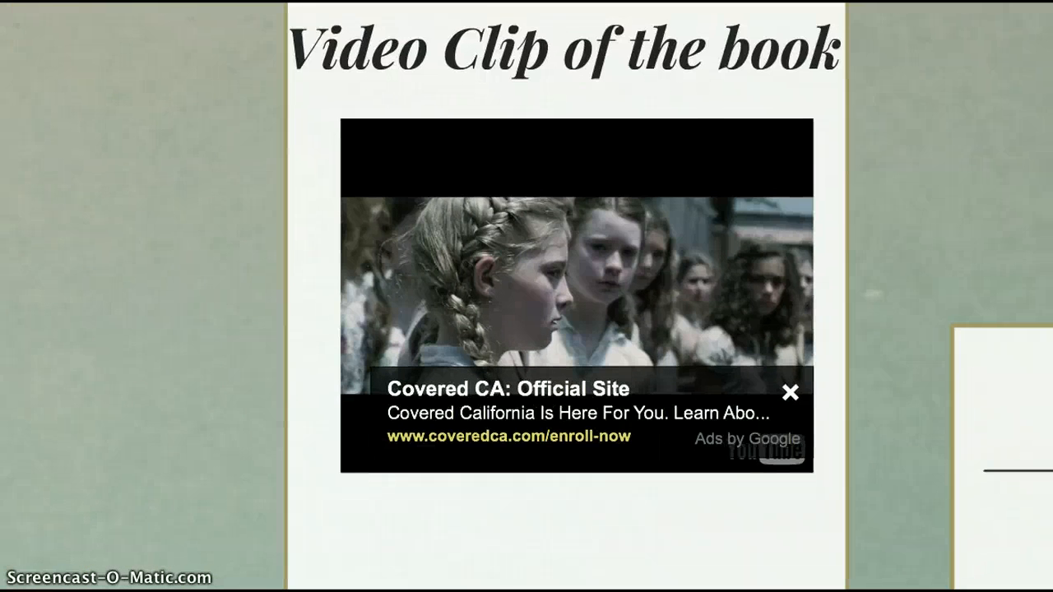
key("Right")
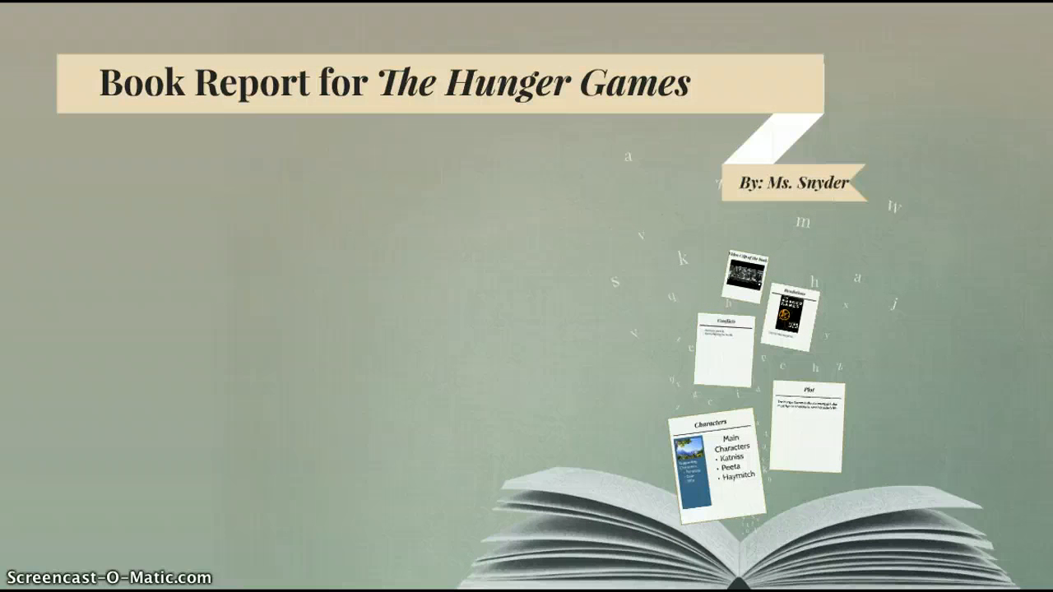
key("Escape")
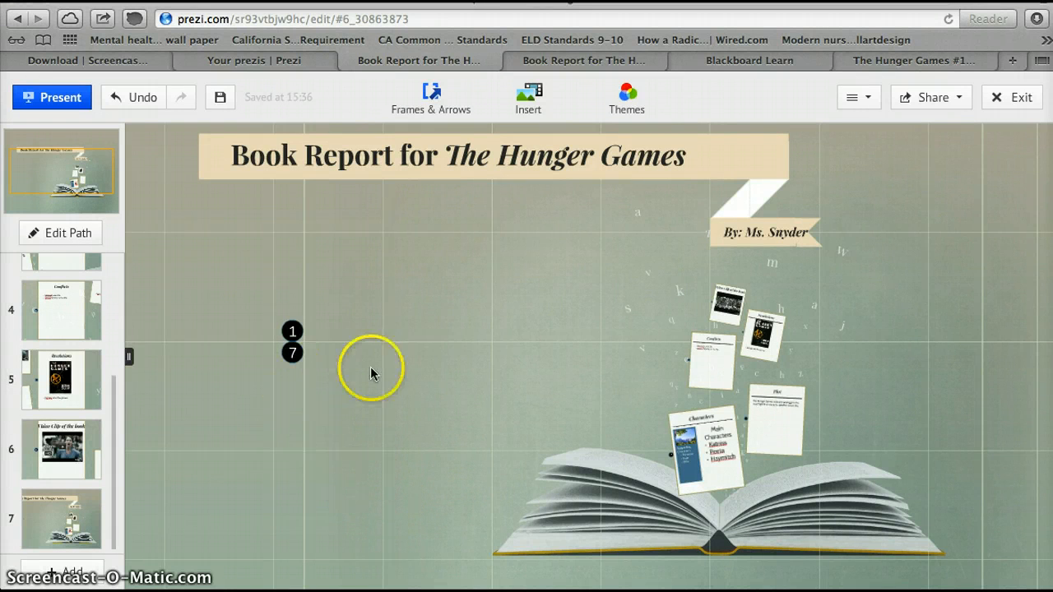
Step: Save the book report and exit the editor to the presentation's own web page
left_click(944, 103)
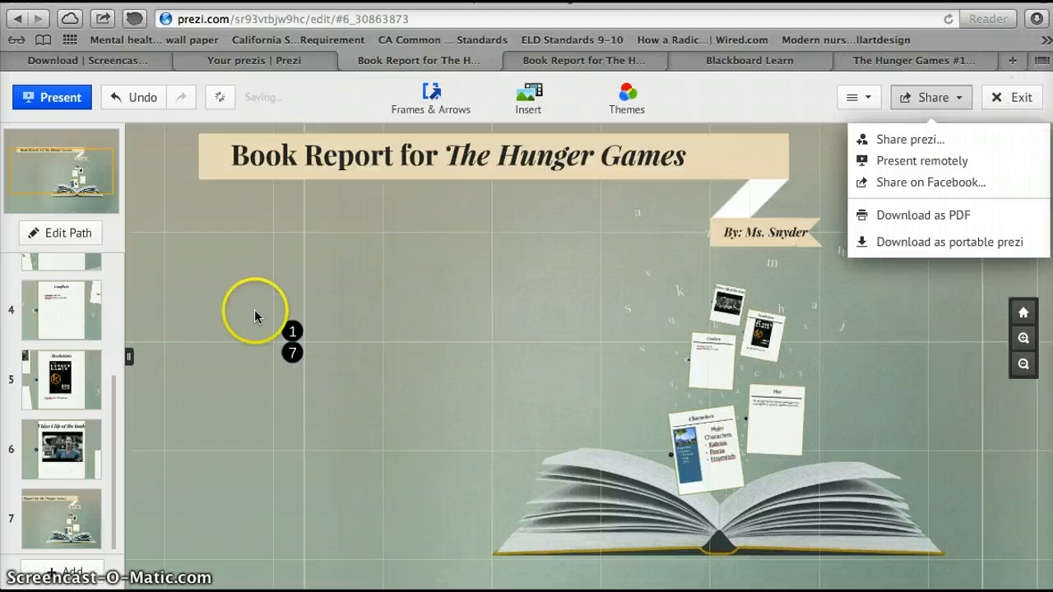
left_click(220, 108)
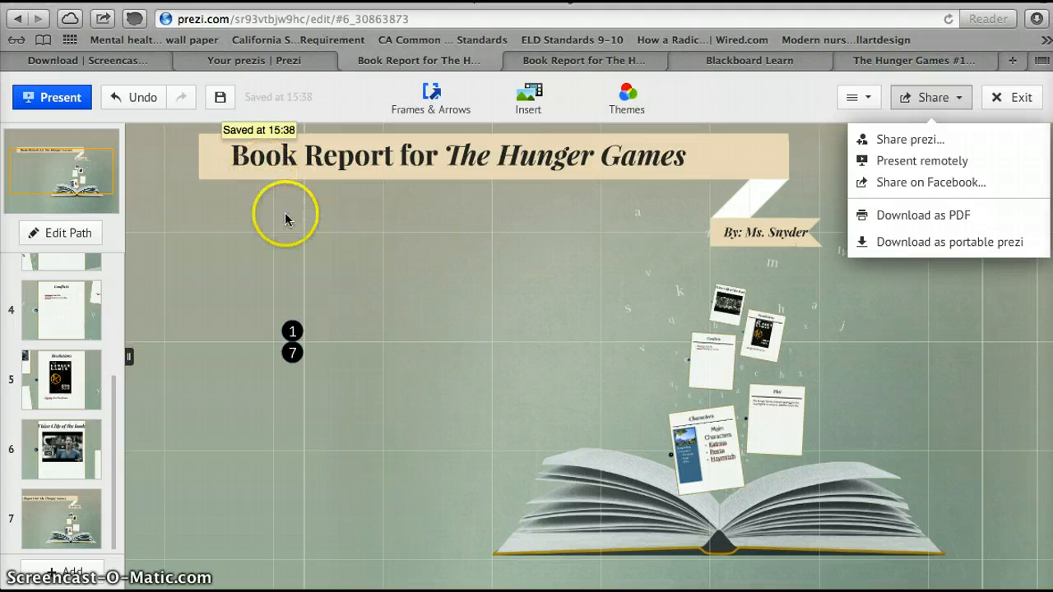
left_click(1028, 99)
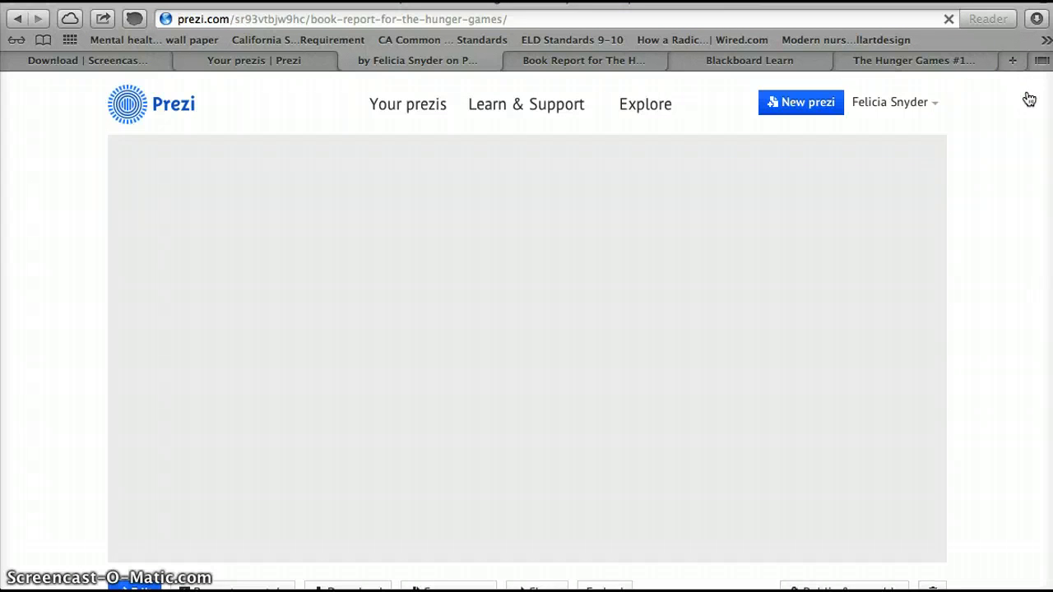
left_click(742, 300)
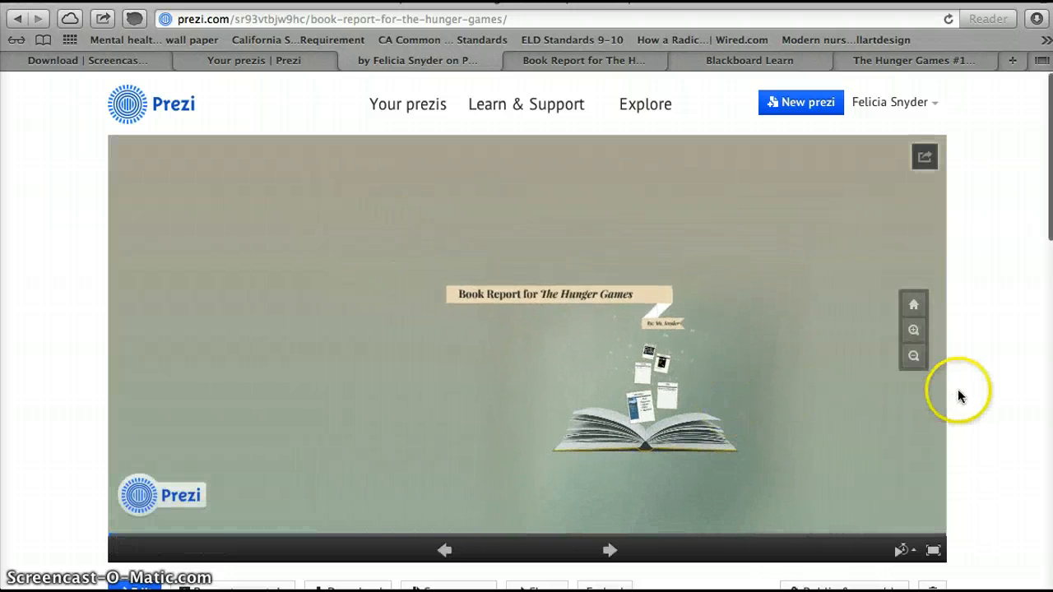
scroll(995, 412, "down", 3)
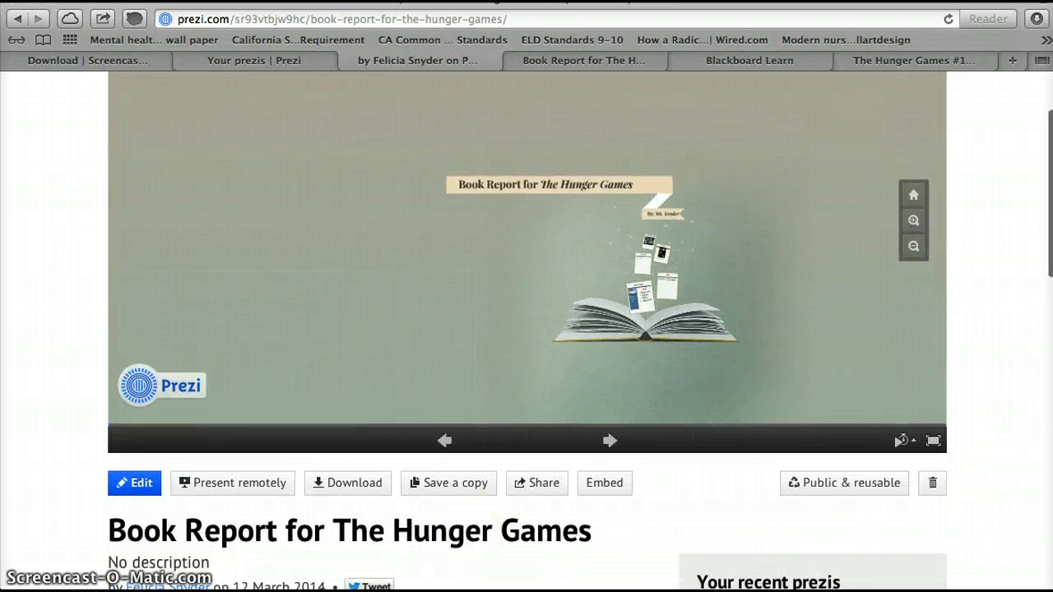